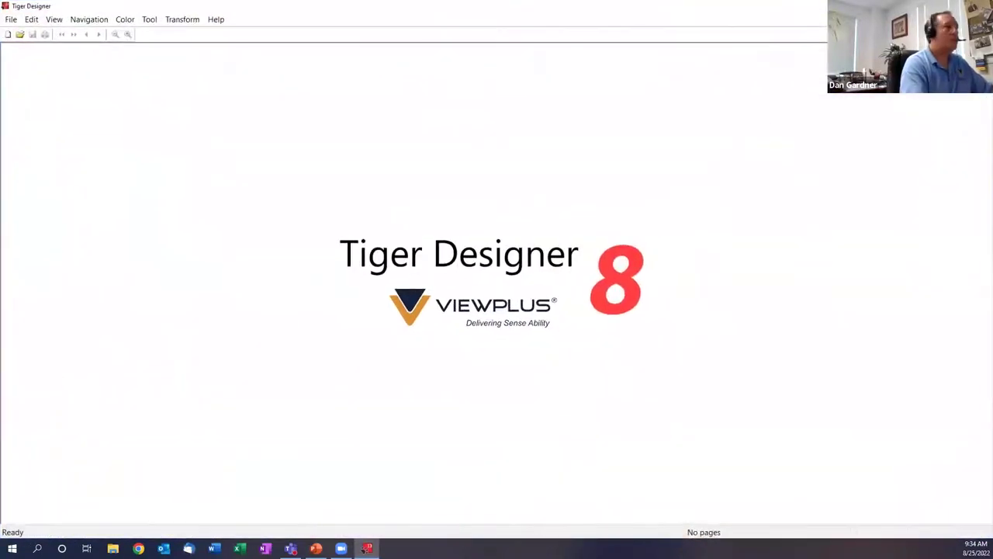
Switch to Chrome and search the web for "tgil aph".
key("alt+Tab")
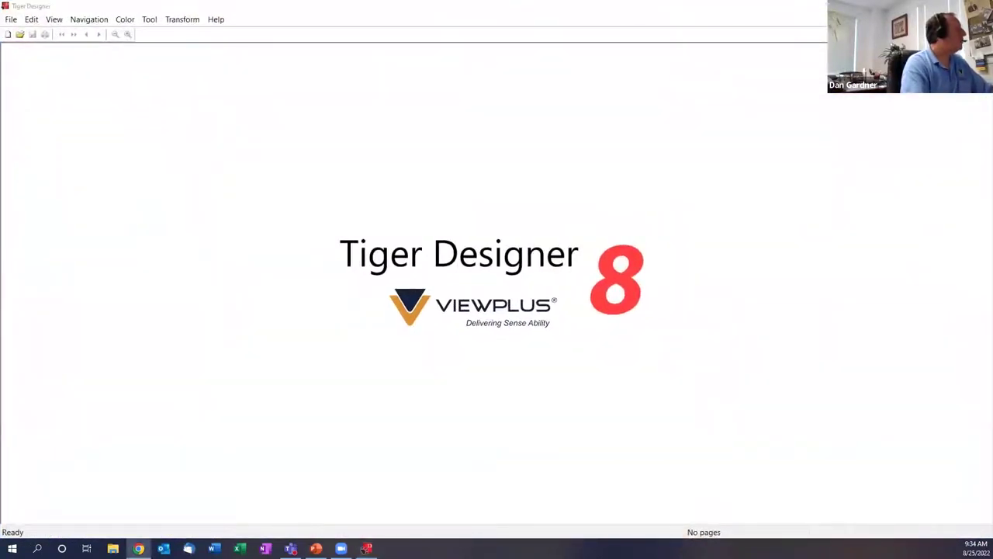
left_click(213, 42)
left_click(217, 42)
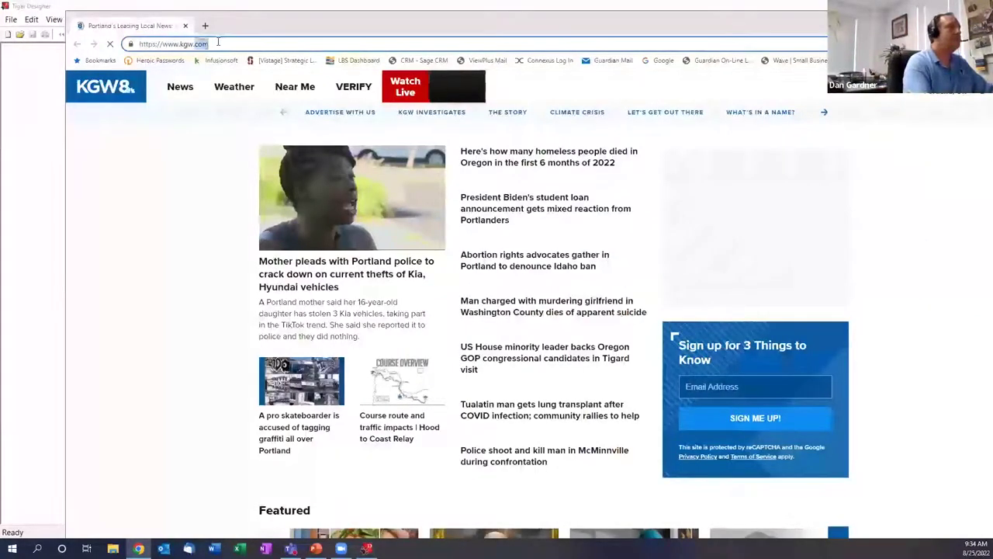
type("t")
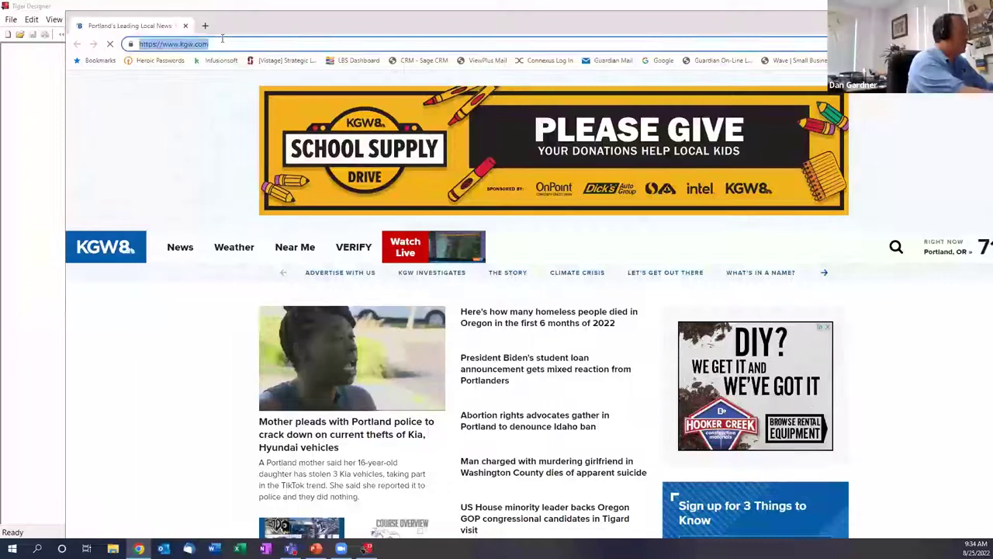
type("gil")
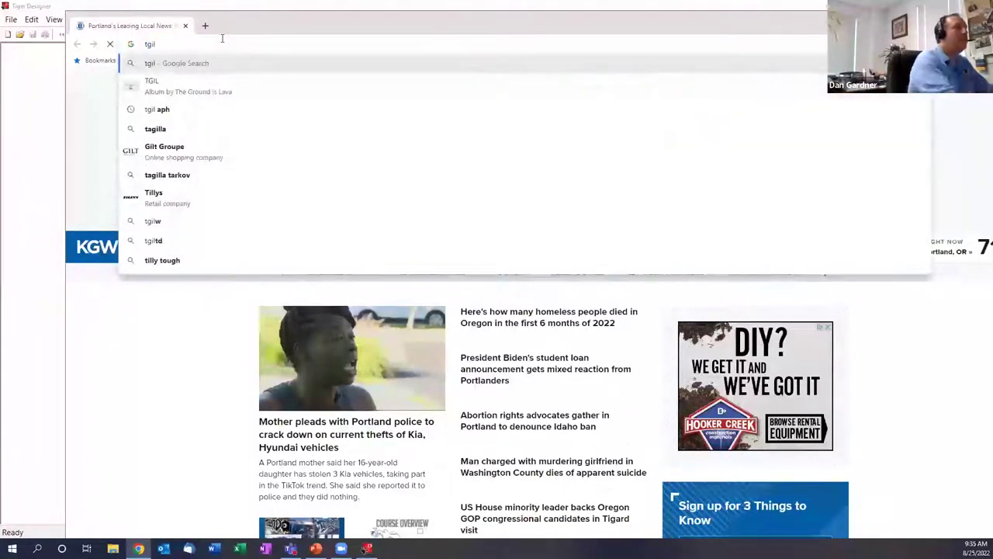
key("Down")
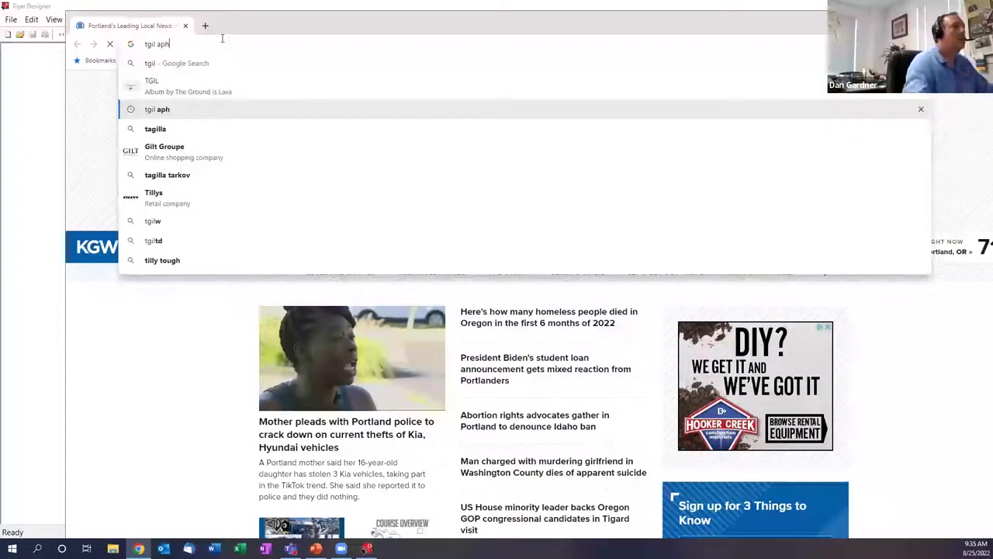
key("Return")
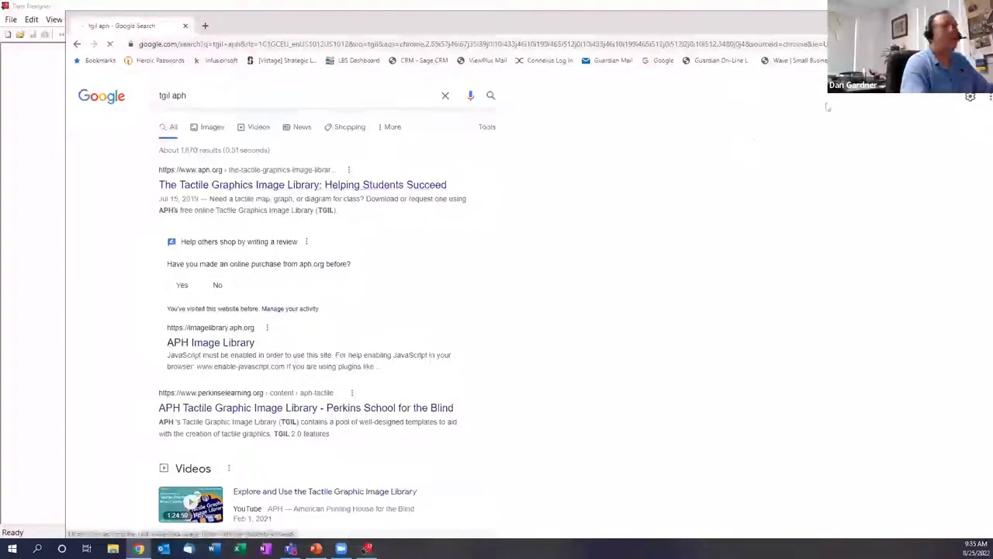
Open the article "The Tactile Graphics Image Library: Helping Students Succeed" and follow its link to the APH image library.
left_click(257, 186)
key("super+Up")
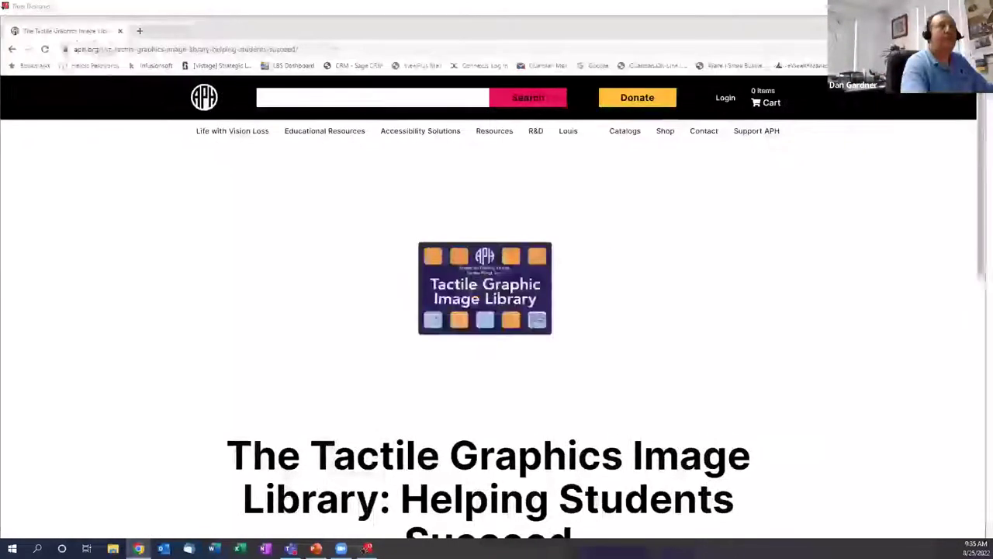
scroll(516, 466, "down", 3)
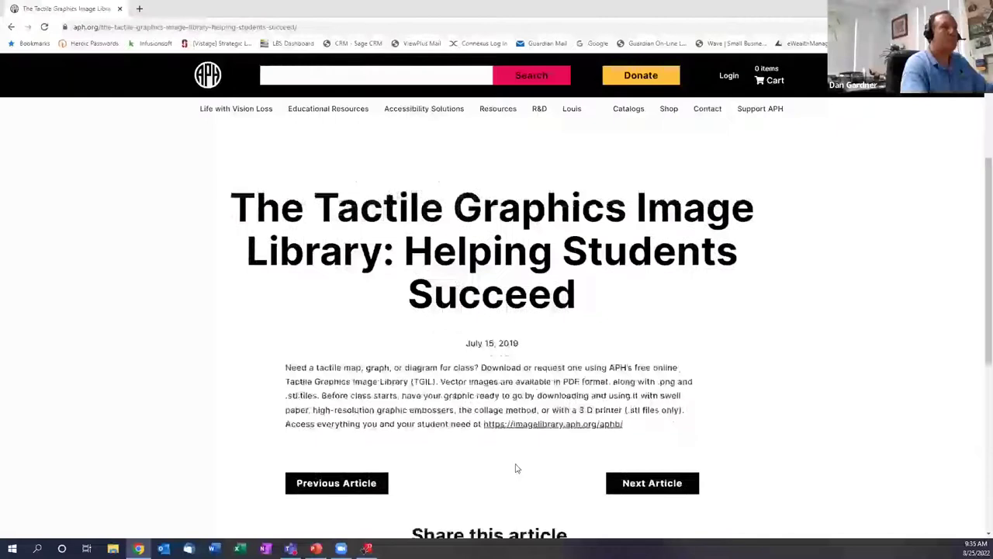
scroll(516, 468, "up", 3)
scroll(516, 468, "down", 1)
scroll(516, 468, "down", 2)
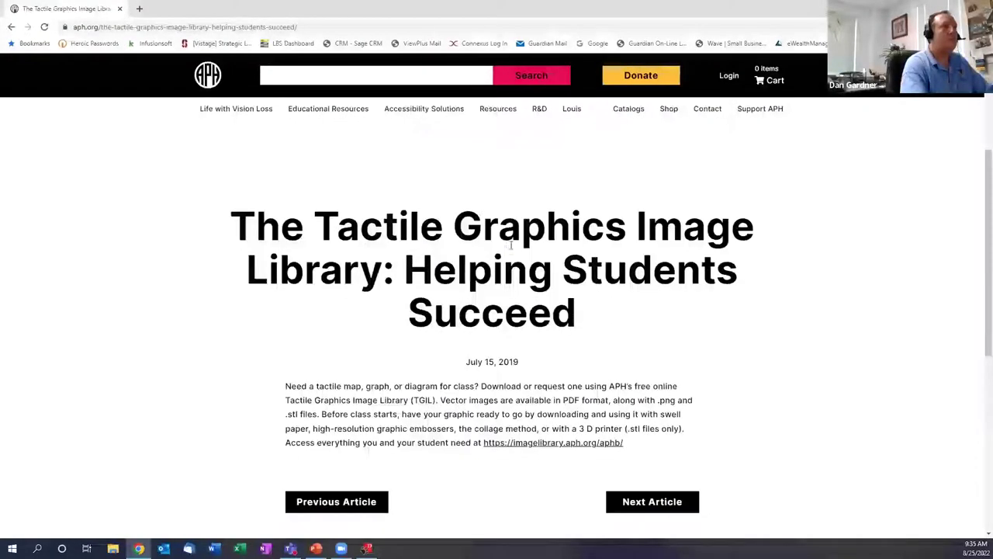
scroll(509, 231, "up", 3)
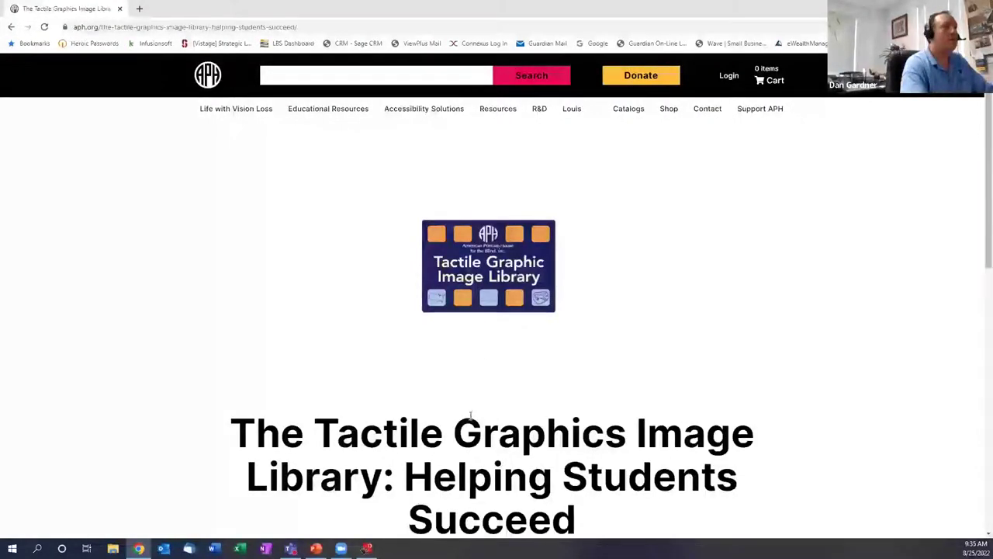
scroll(472, 415, "down", 5)
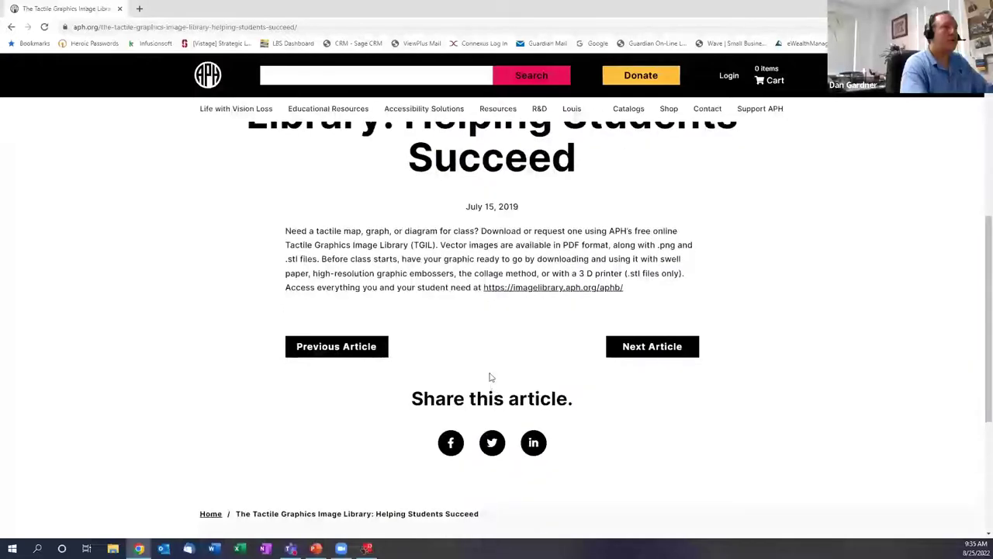
scroll(498, 396, "up", 2)
left_click(531, 443)
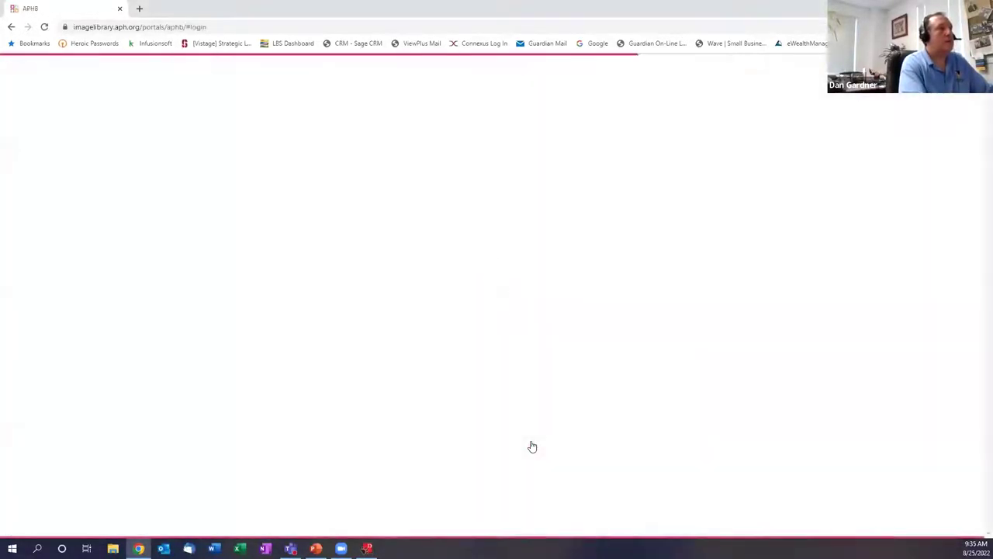
Enter the Tactile Graphic Image Library and open its Monuments-Landmarks-Buildings folder.
left_click(491, 392)
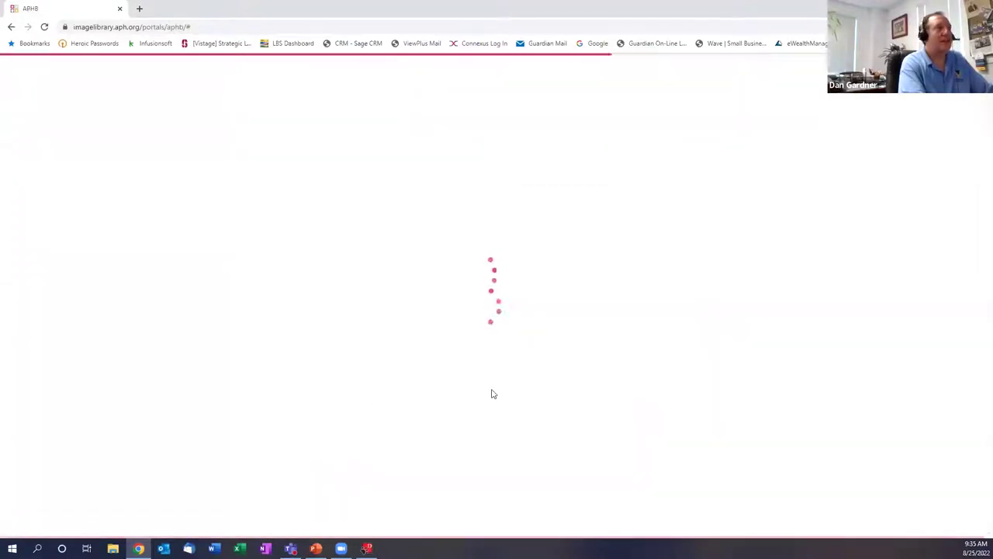
left_click(374, 256)
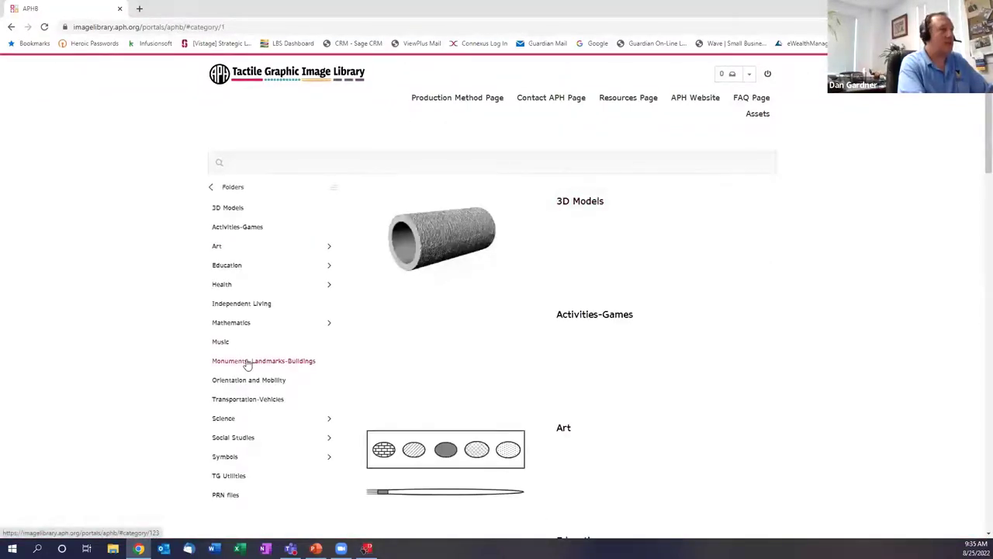
left_click(246, 364)
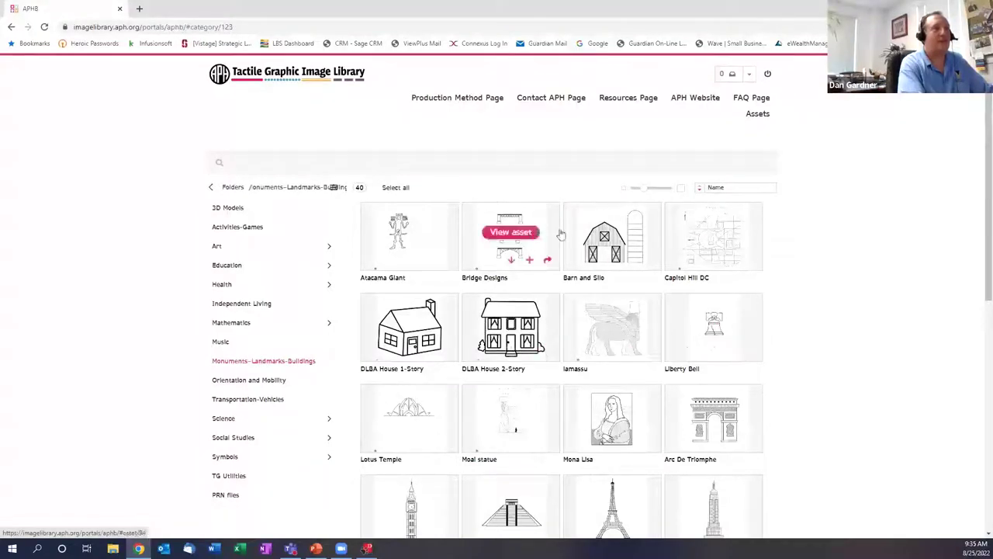
Open the Capitol Hill DC graphic and examine the actions available for it.
scroll(732, 244, "down", 1)
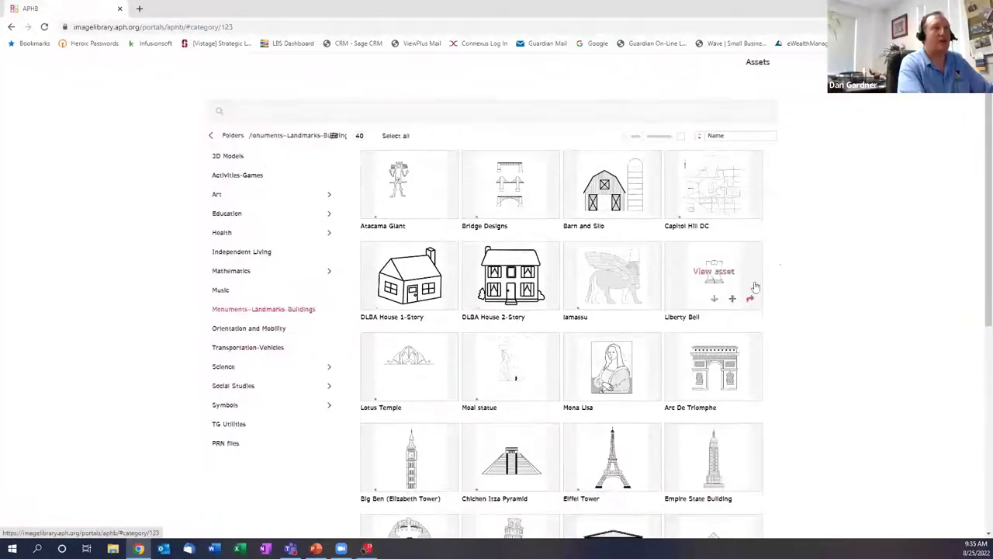
left_click(700, 199)
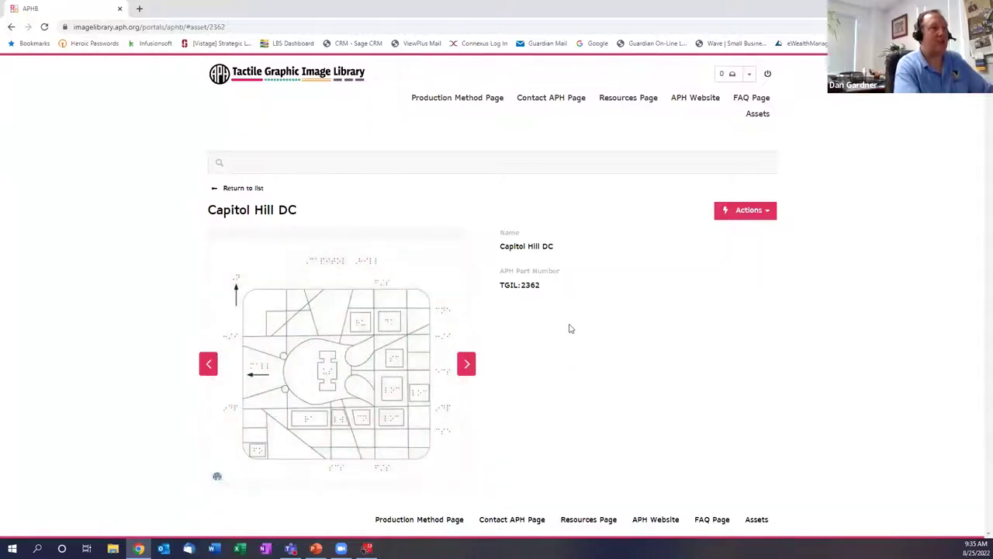
left_click(758, 211)
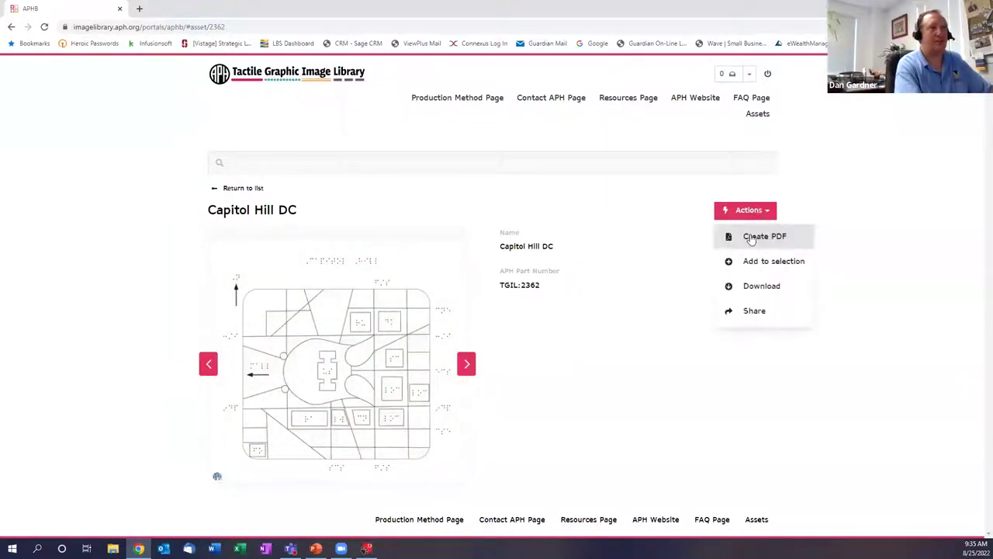
left_click(618, 384)
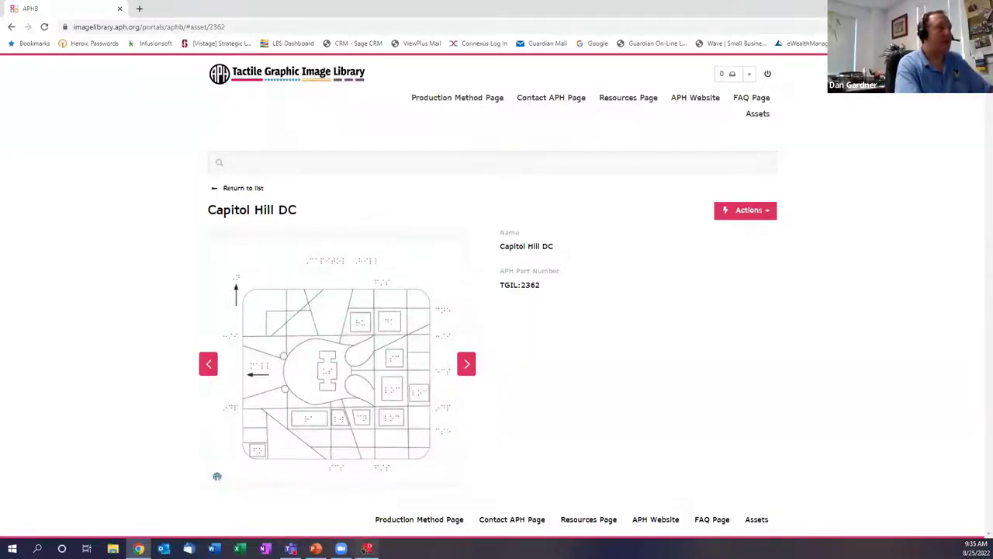
Switch to Tiger Designer, check the supported file types and open CapitolHill.pdf from the APH folder.
left_click(367, 548)
left_click(20, 35)
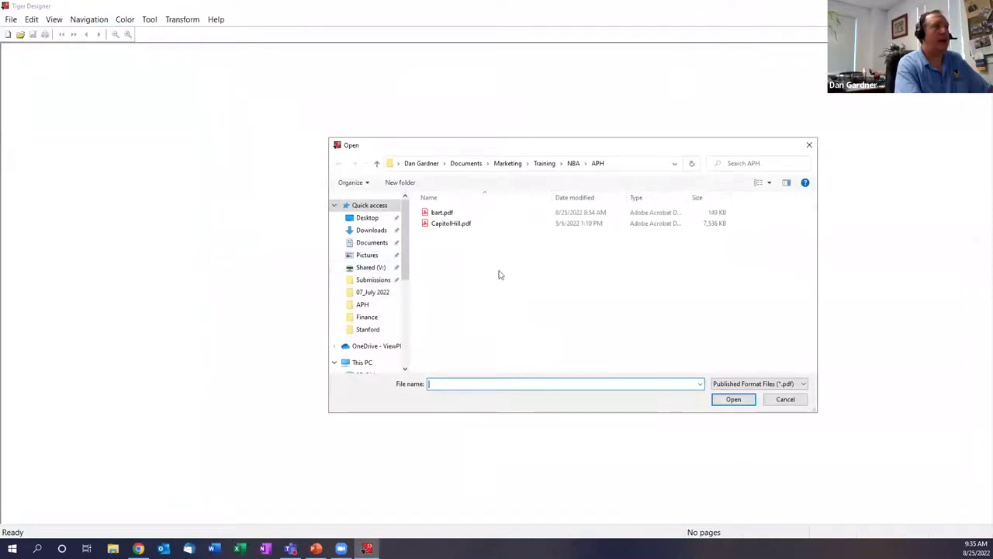
left_click(768, 385)
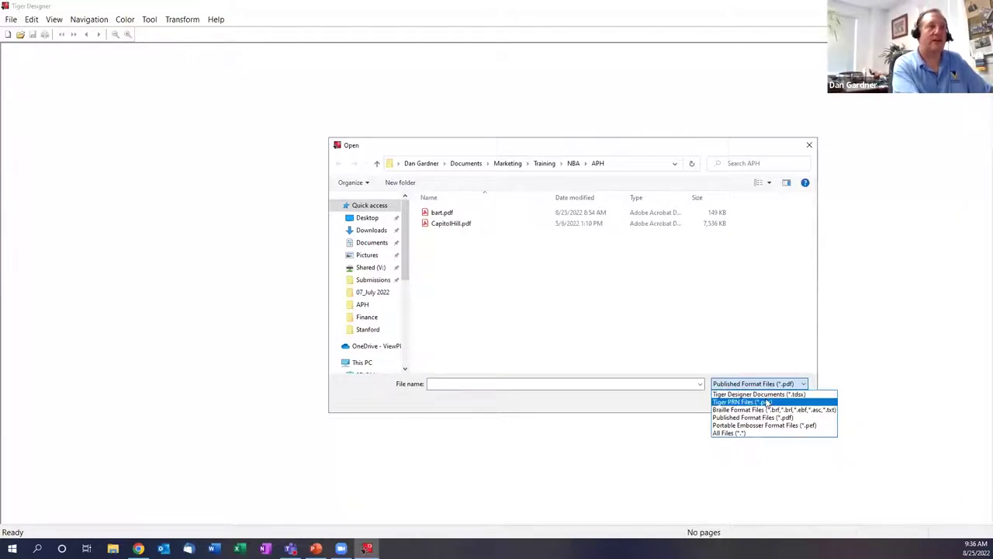
left_click(521, 285)
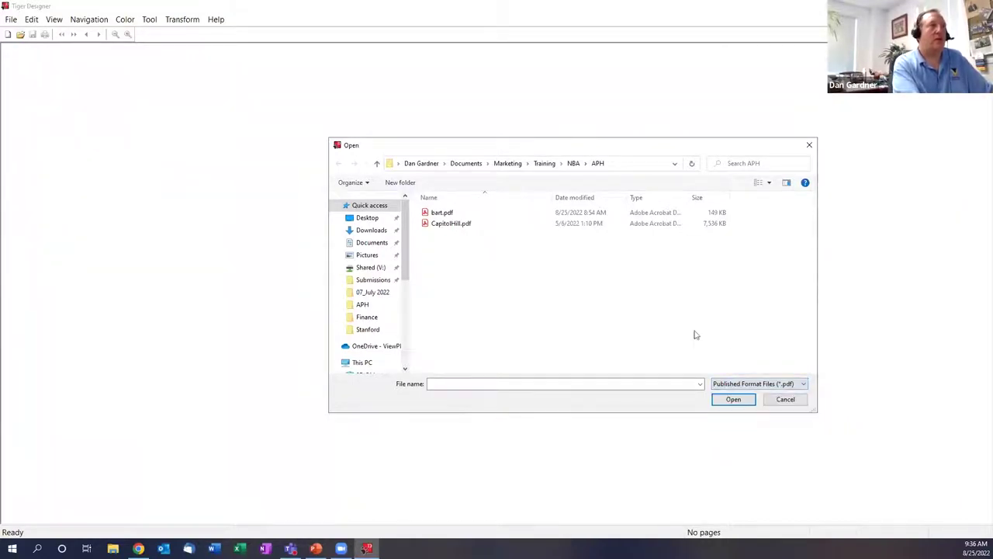
left_click(439, 225)
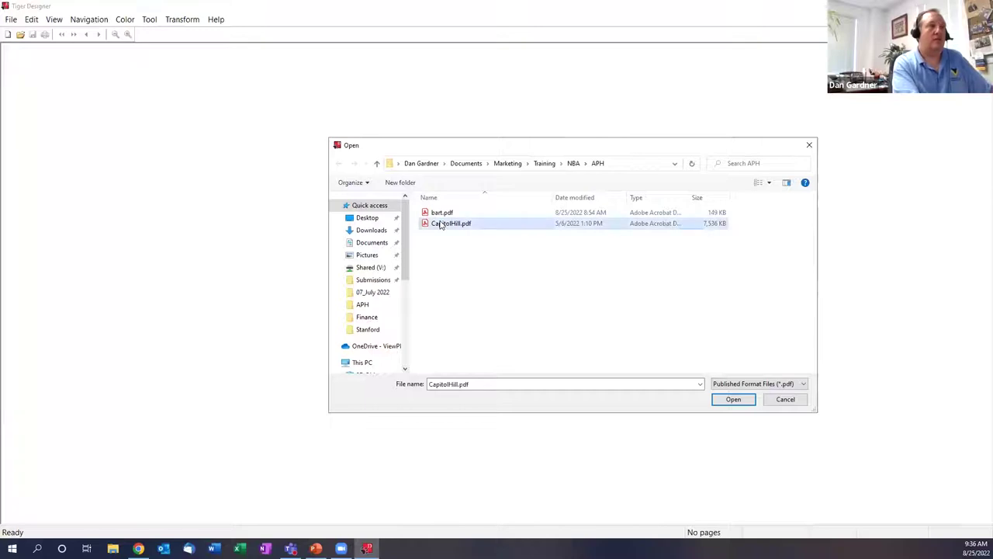
left_click(722, 399)
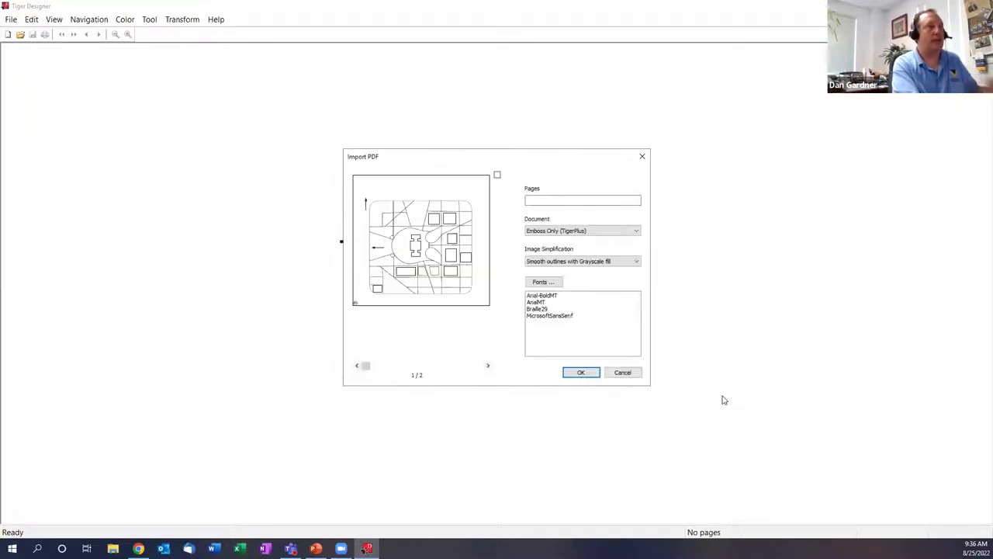
Import pages 1-2 of the PDF as Emboss Only (TigerPlus), using Smooth outlines with Grayscale fill for image simplification.
left_click(568, 200)
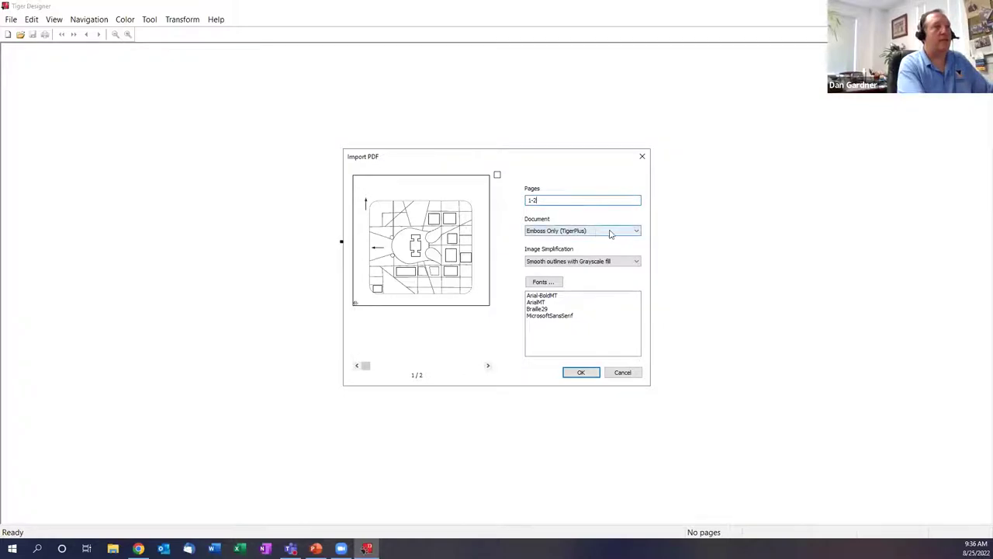
left_click(637, 232)
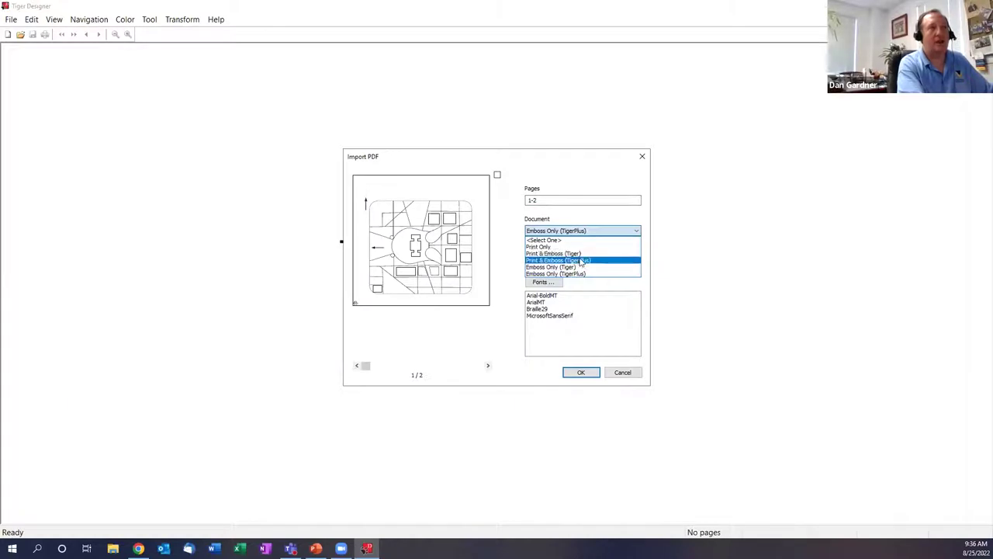
left_click(581, 259)
left_click(633, 231)
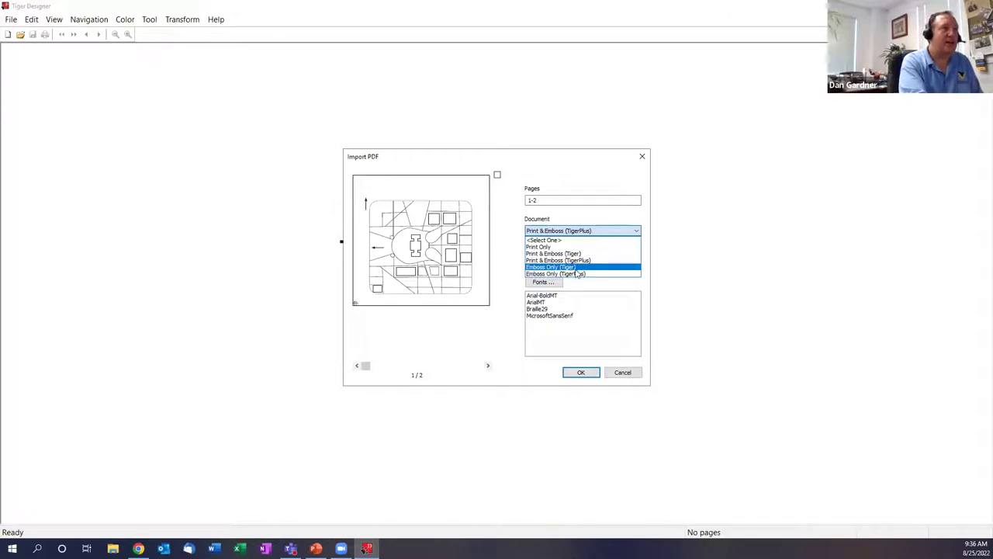
left_click(576, 276)
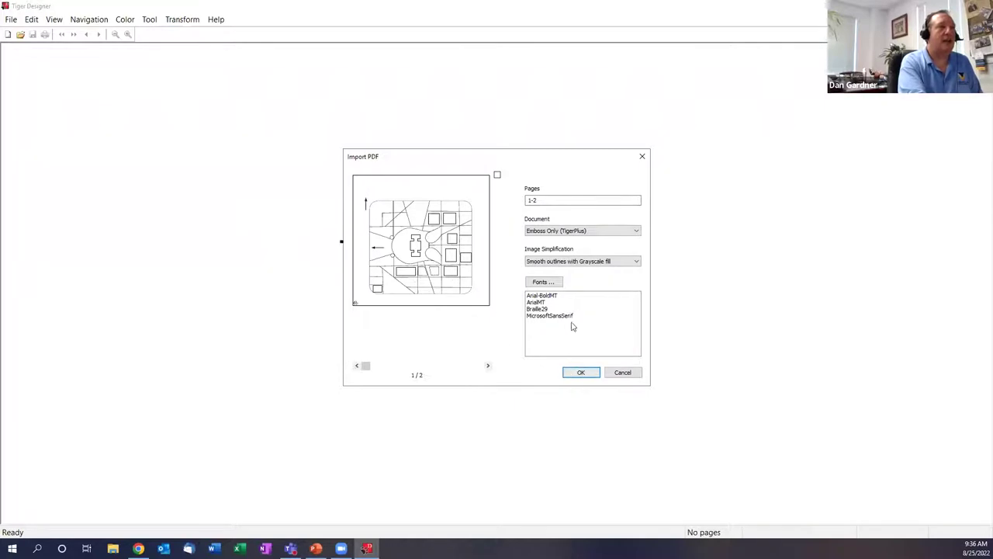
left_click(636, 263)
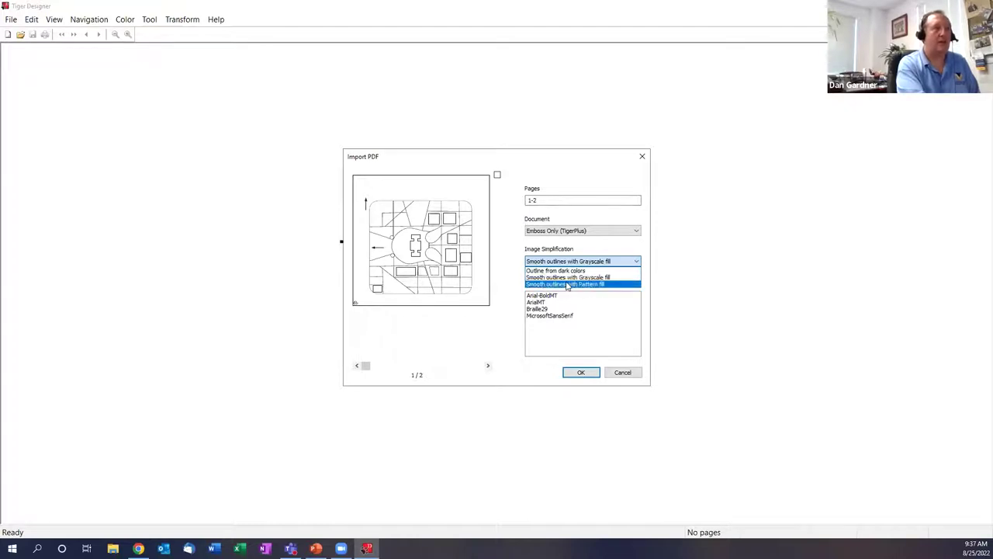
left_click(570, 277)
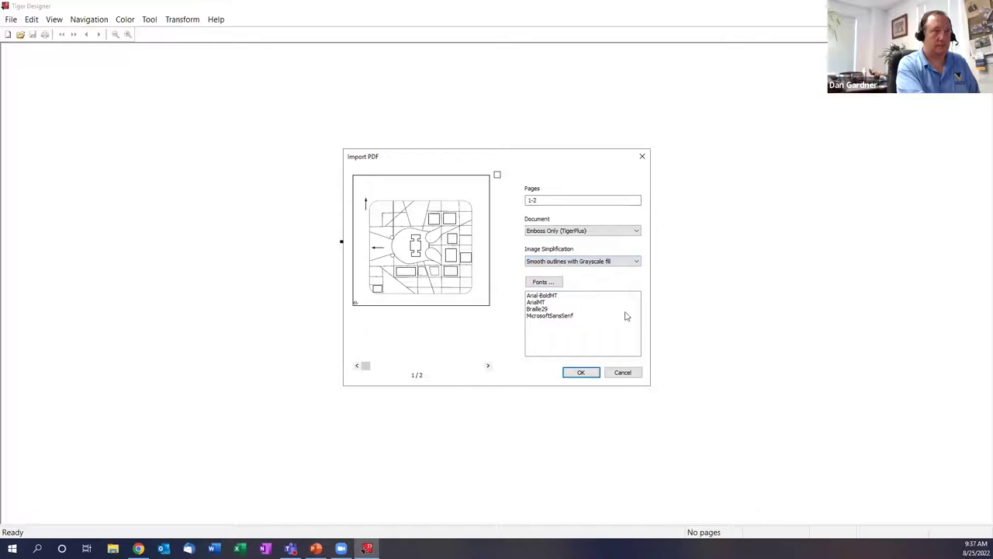
left_click(581, 373)
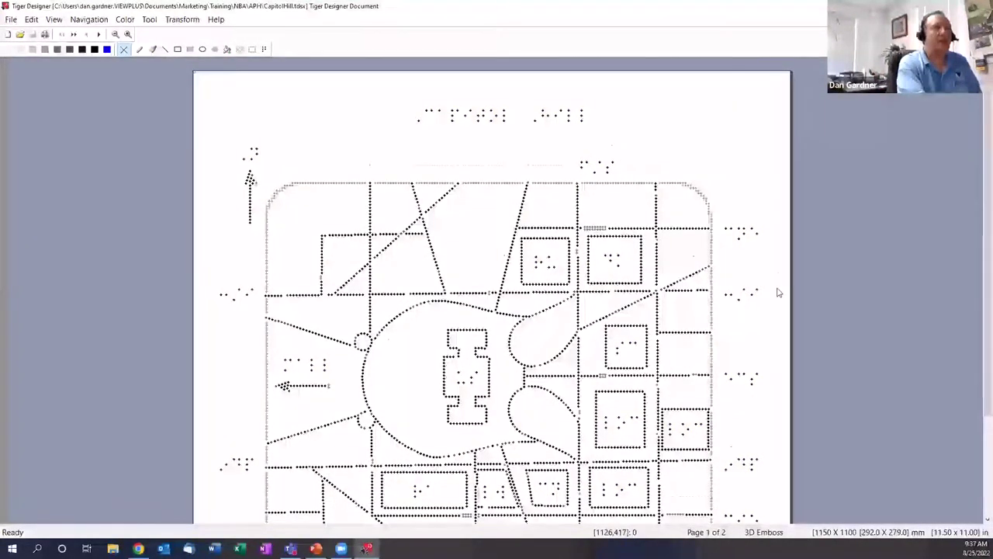
View the page 1 title's braille label in the Braille36 US ASCII font and leave the label unchanged.
scroll(781, 290, "down", 5)
scroll(778, 293, "up", 3)
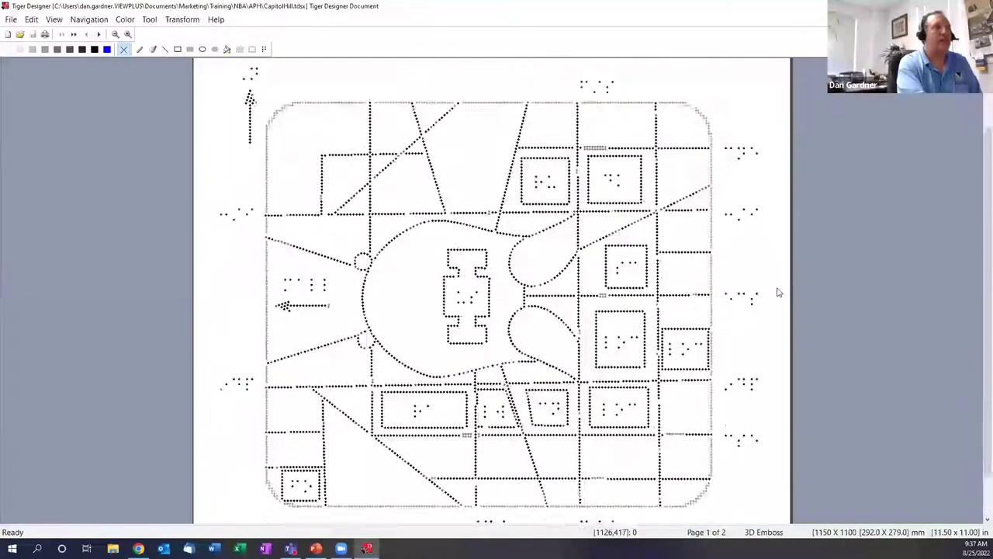
scroll(591, 227, "up", 2)
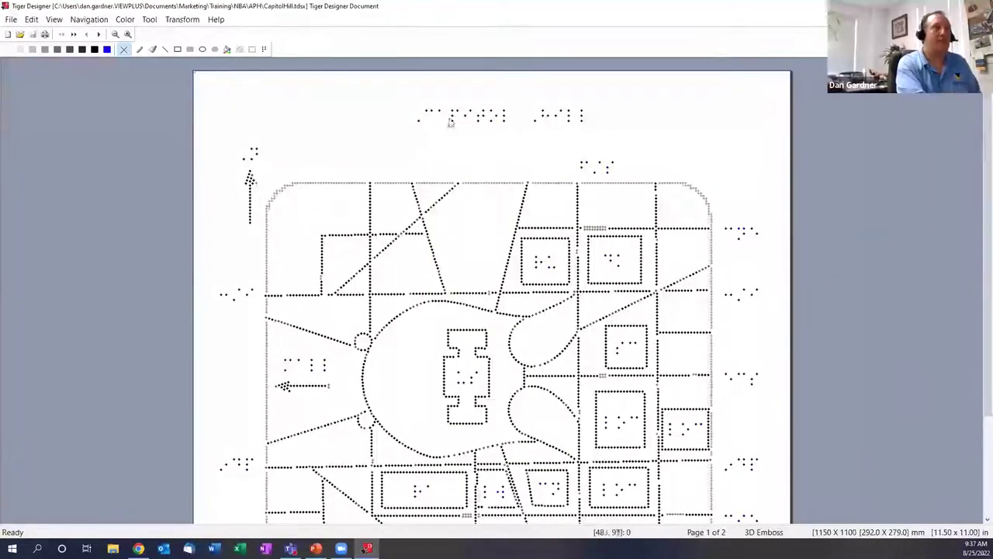
left_click(253, 49)
left_click_drag(385, 97, 605, 138)
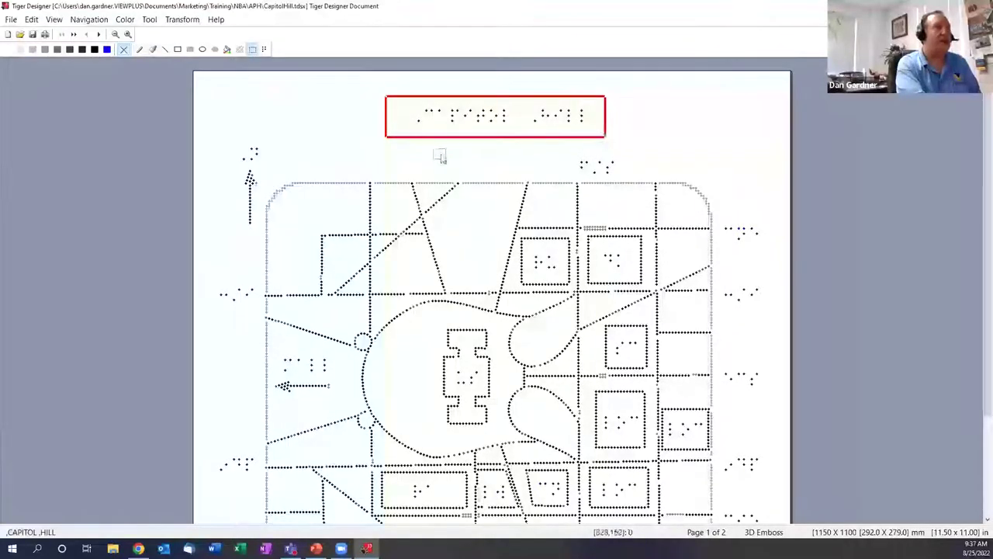
left_click(264, 50)
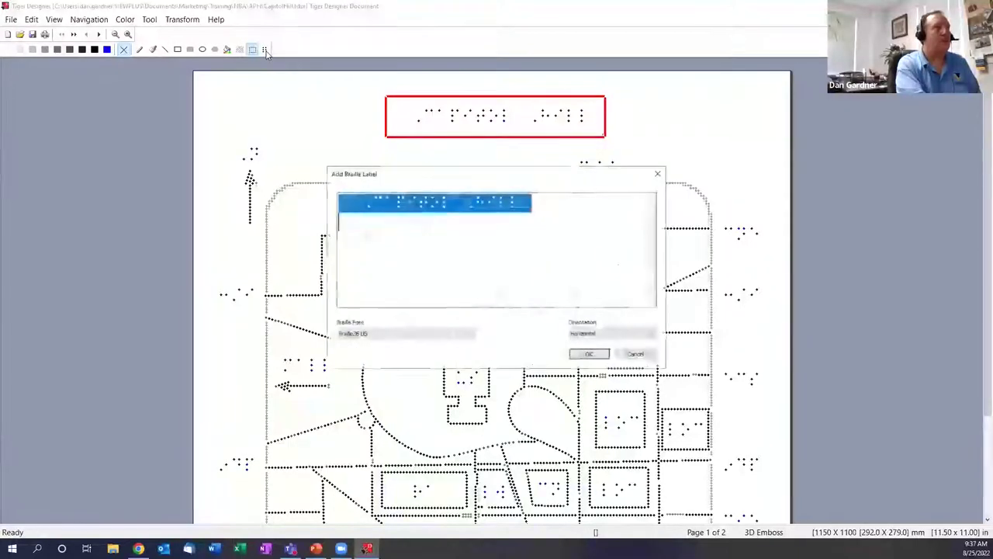
left_click(471, 336)
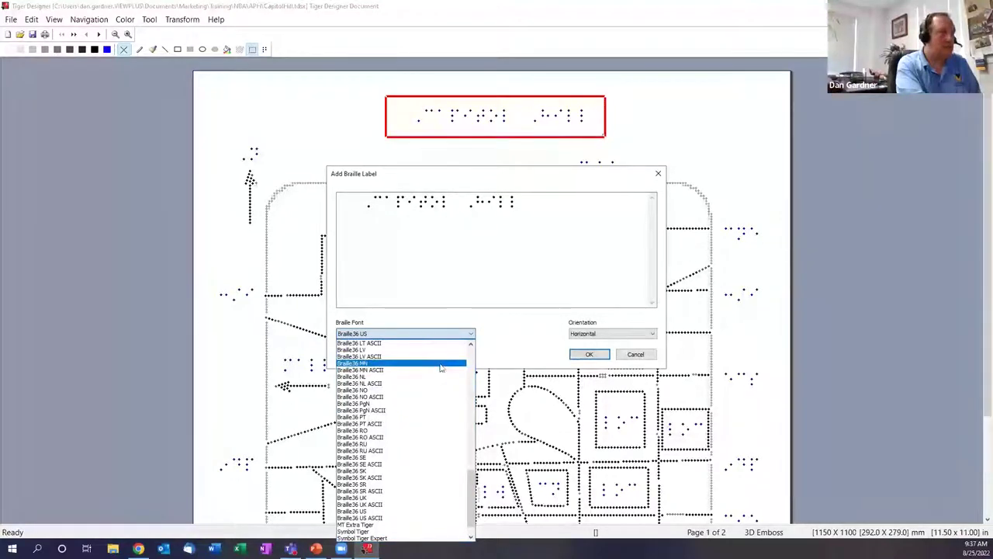
scroll(443, 450, "down", 1)
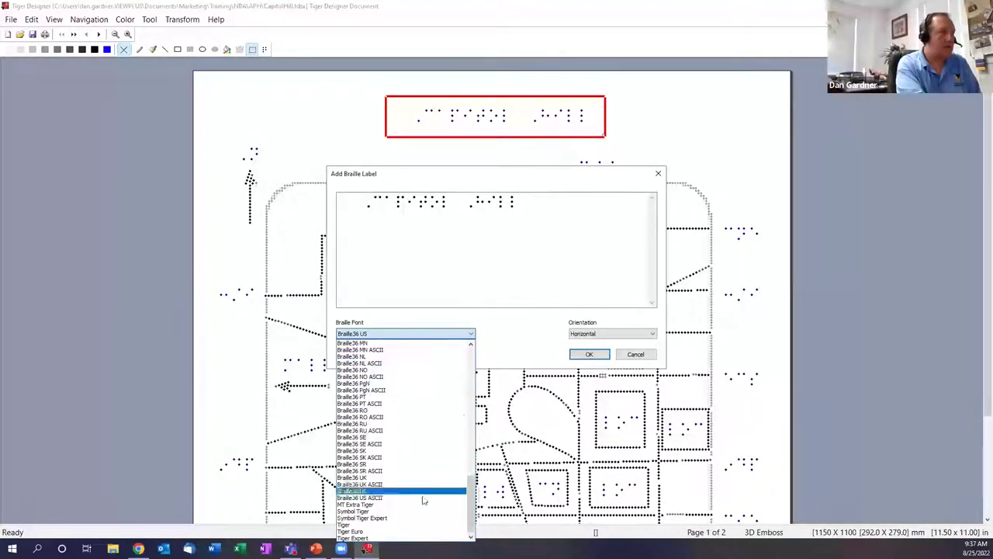
left_click(365, 498)
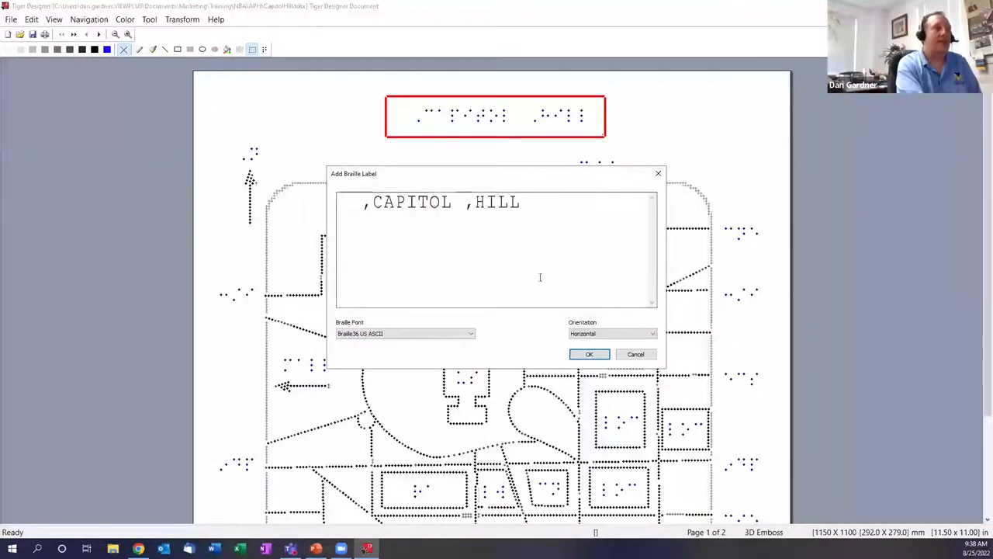
left_click(636, 354)
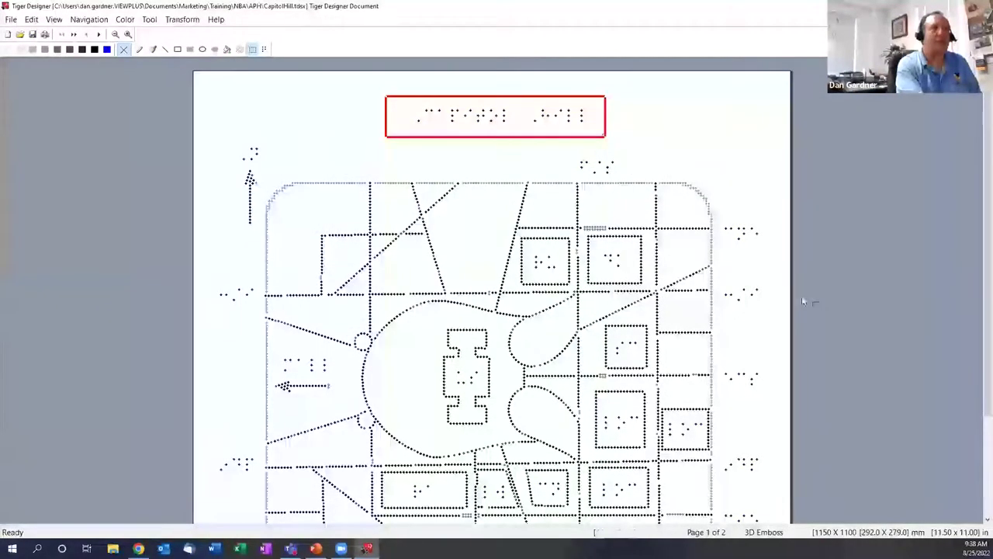
Examine the rest of the map on page 1 and the full braille key on page 2.
scroll(706, 305, "down", 3)
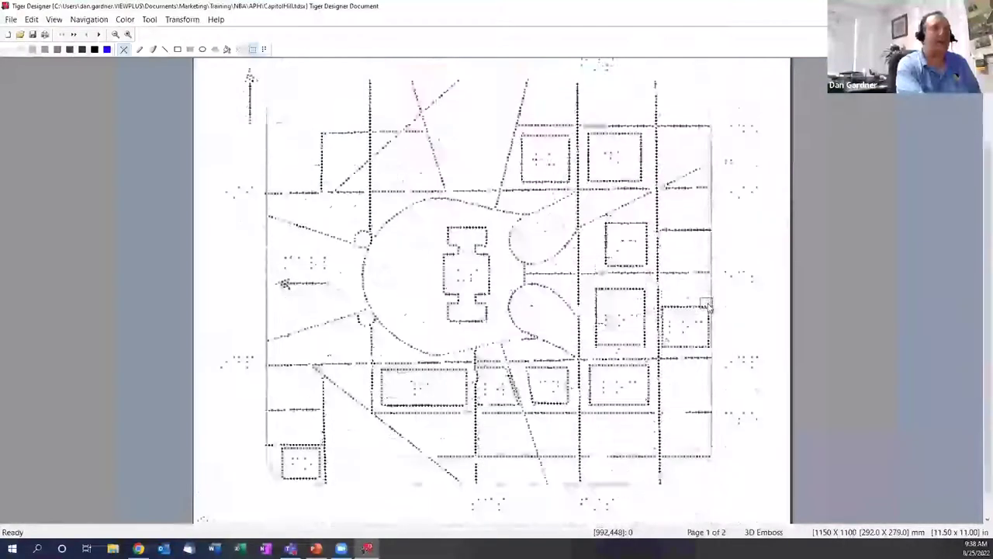
scroll(706, 304, "up", 3)
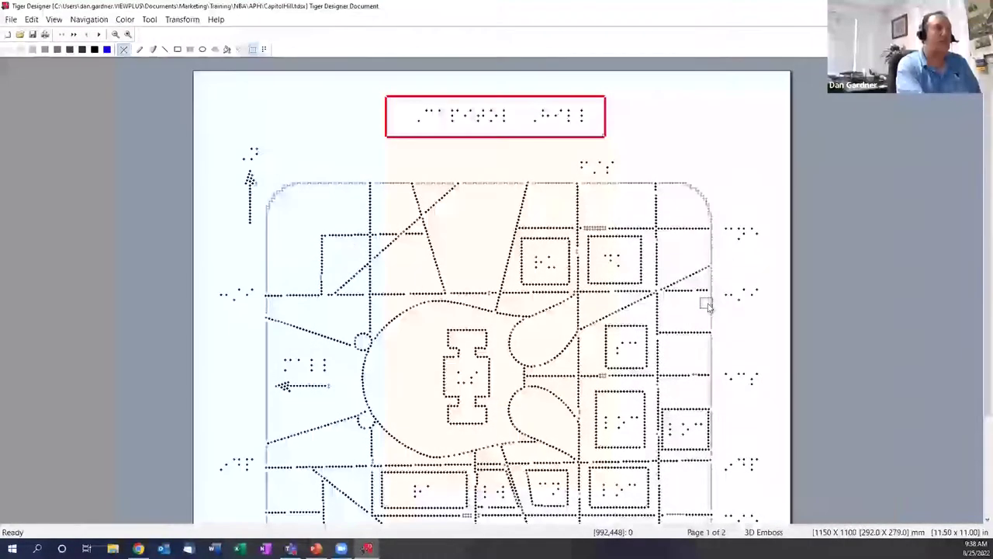
scroll(706, 305, "down", 2)
scroll(706, 305, "up", 2)
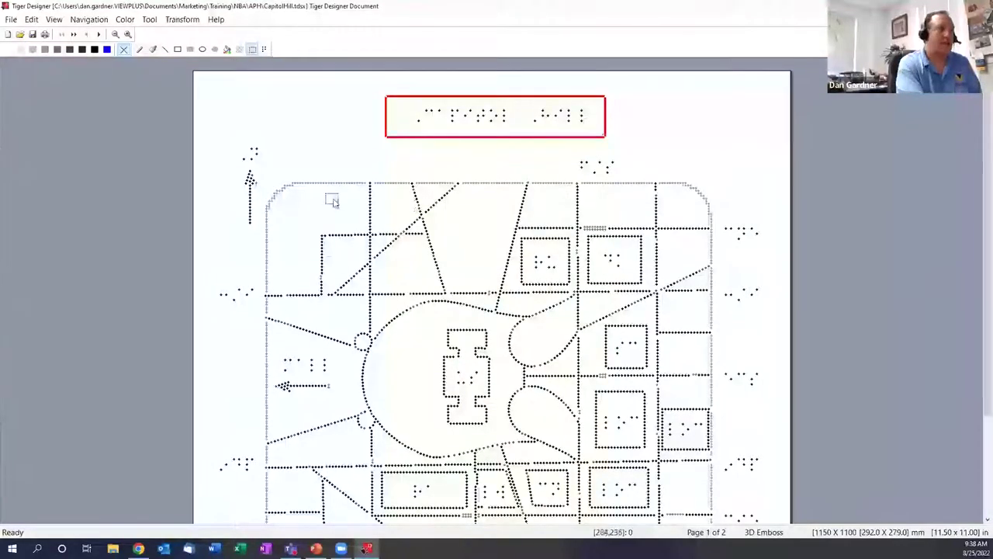
scroll(384, 369, "down", 1)
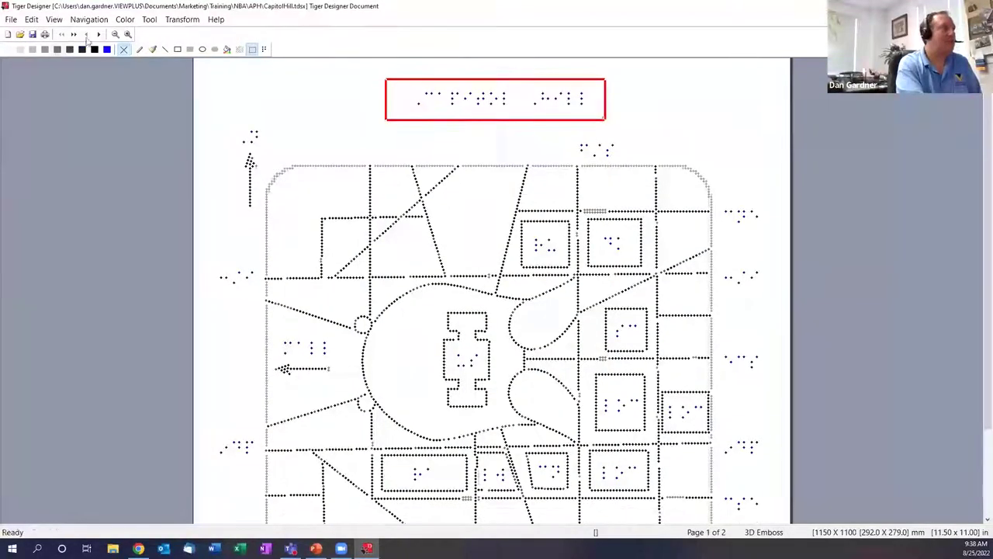
left_click(99, 35)
scroll(470, 296, "up", 1)
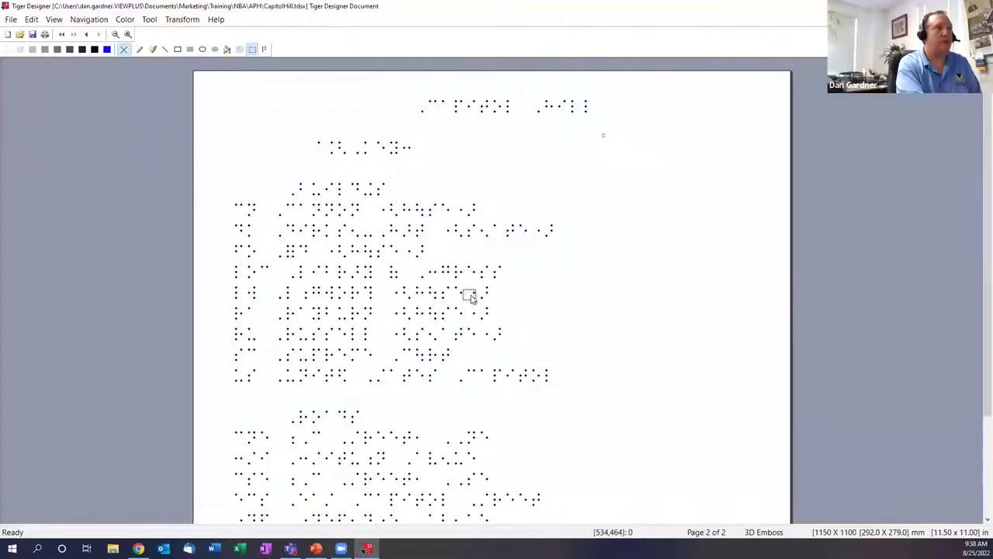
scroll(470, 297, "down", 4)
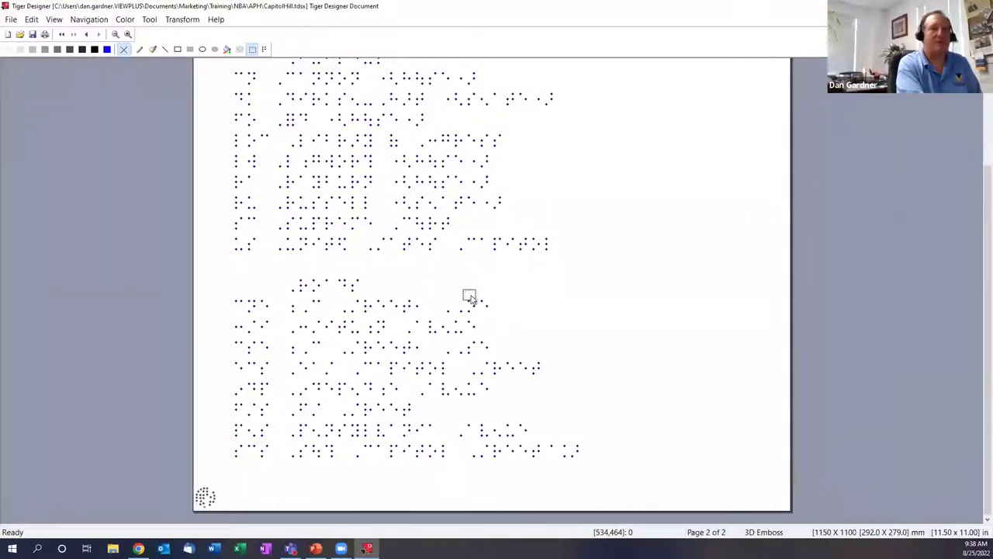
scroll(470, 296, "up", 4)
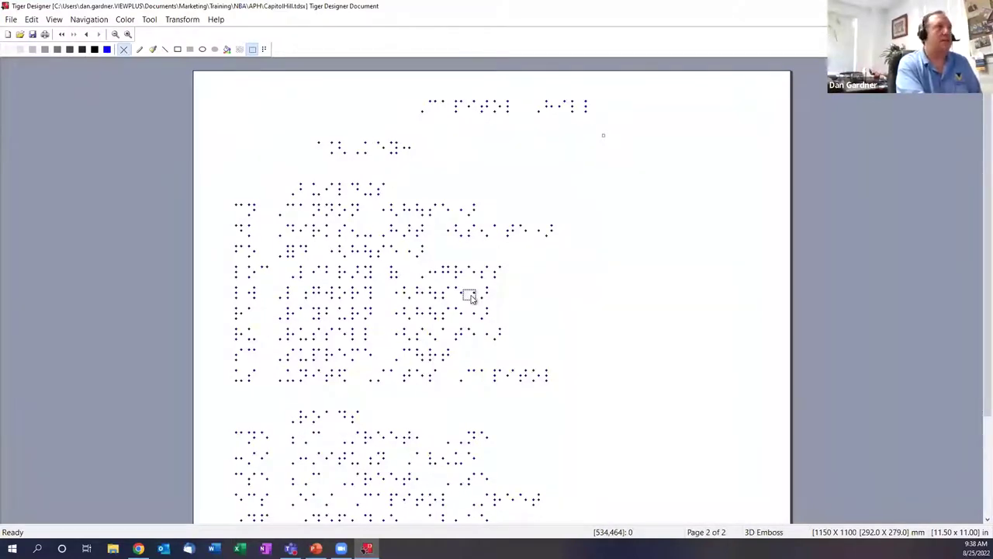
scroll(470, 297, "down", 1)
scroll(470, 297, "up", 1)
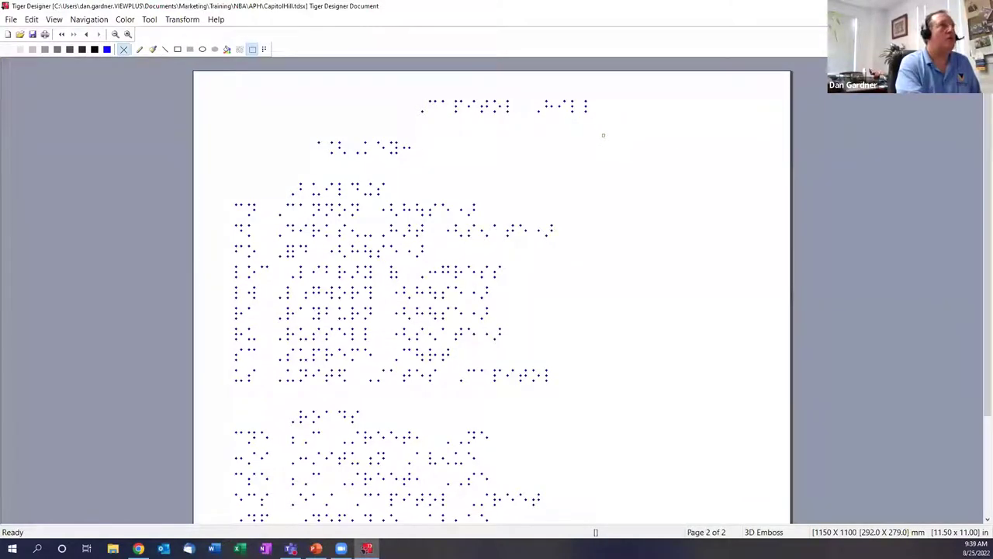
Close the Capitol Hill document without saving its changes.
left_click(11, 20)
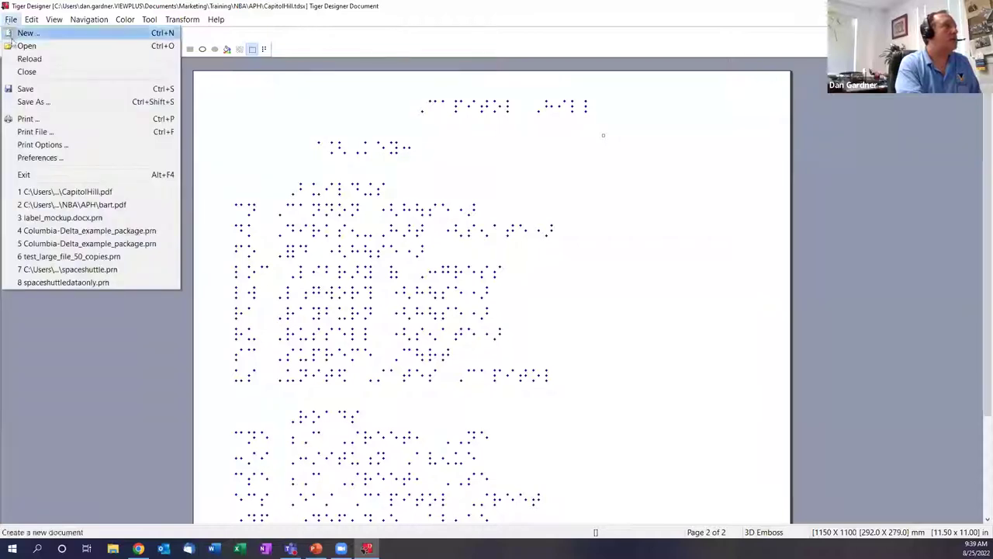
left_click(26, 71)
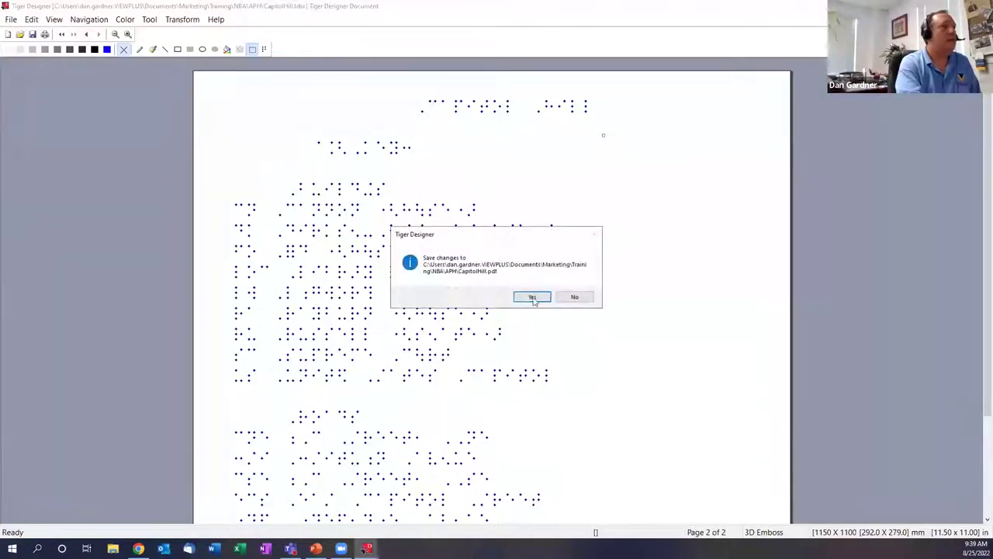
left_click(574, 296)
Import bart.pdf from the APH folder as Emboss Only (TigerPlus), using Smooth outlines with Grayscale fill.
left_click(13, 21)
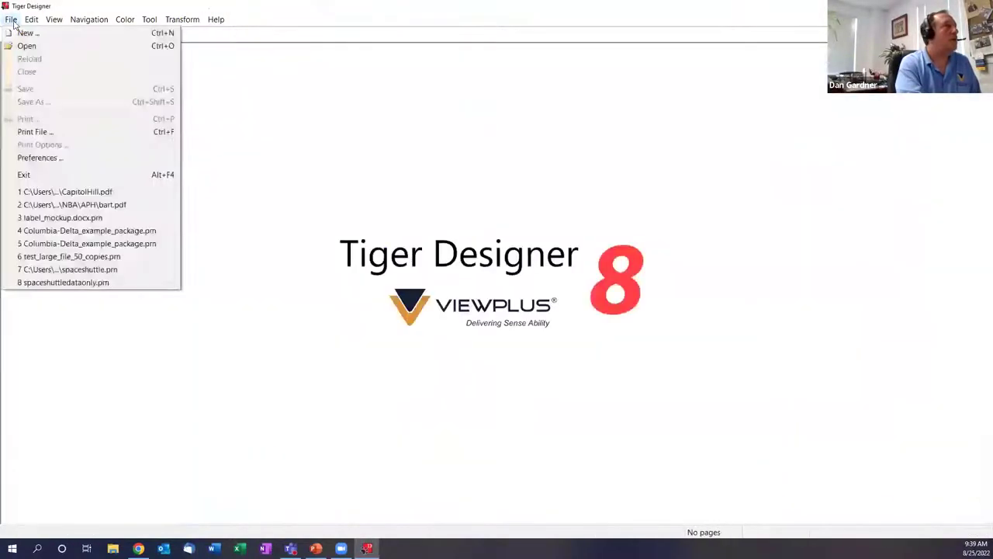
left_click(23, 48)
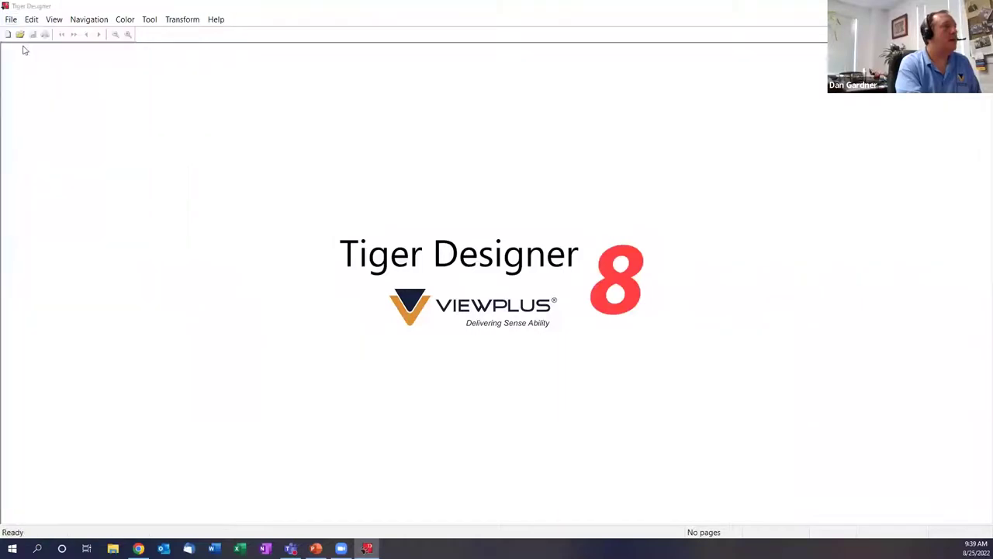
left_click(434, 215)
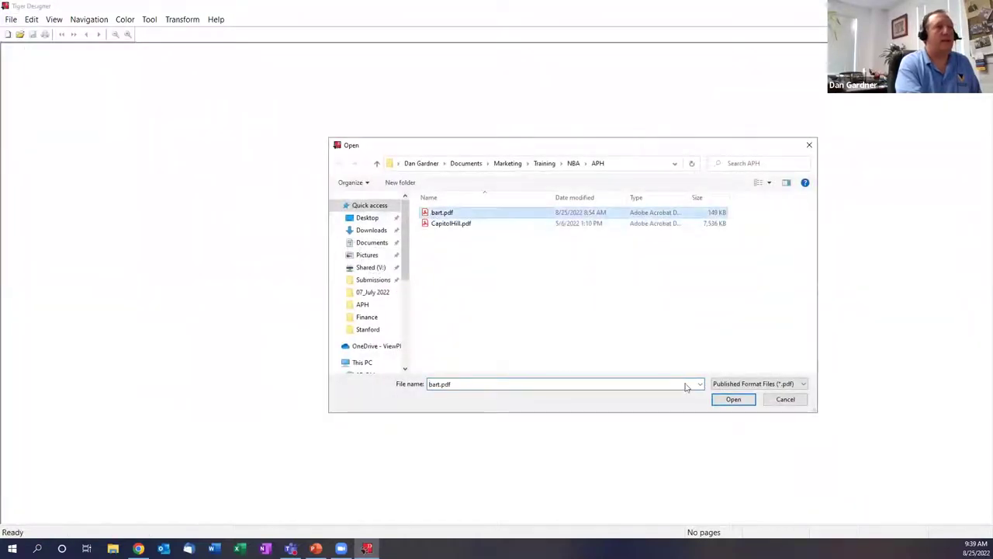
left_click(732, 399)
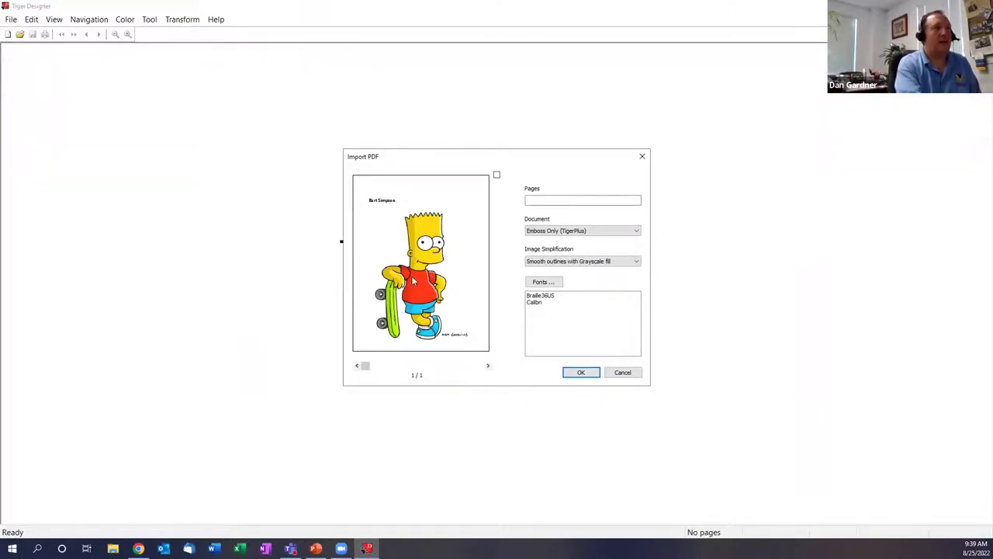
left_click(580, 373)
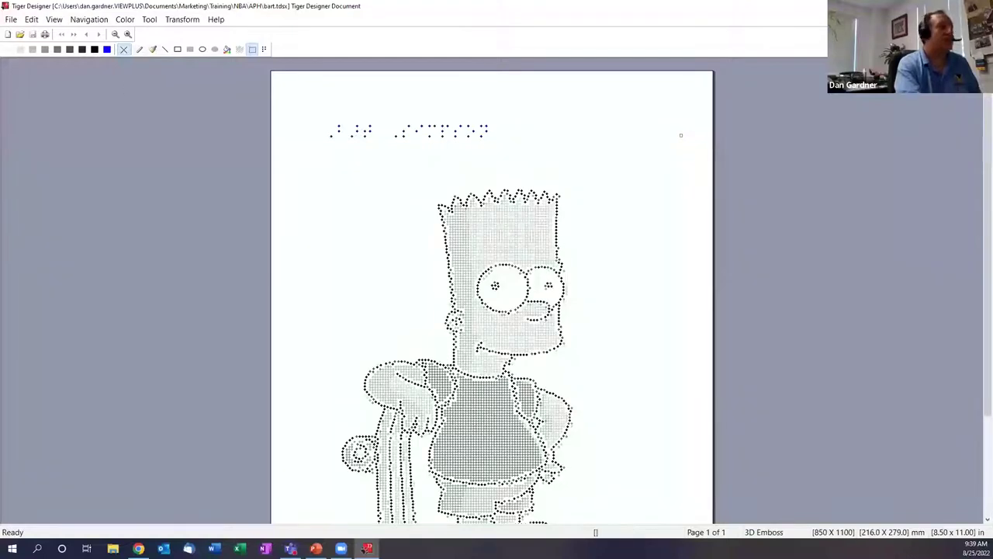
Close and reimport bart.pdf as Print & Emboss (TigerPlus) with Smooth outlines with Grayscale fill, then check its tactile and color views.
left_click(16, 22)
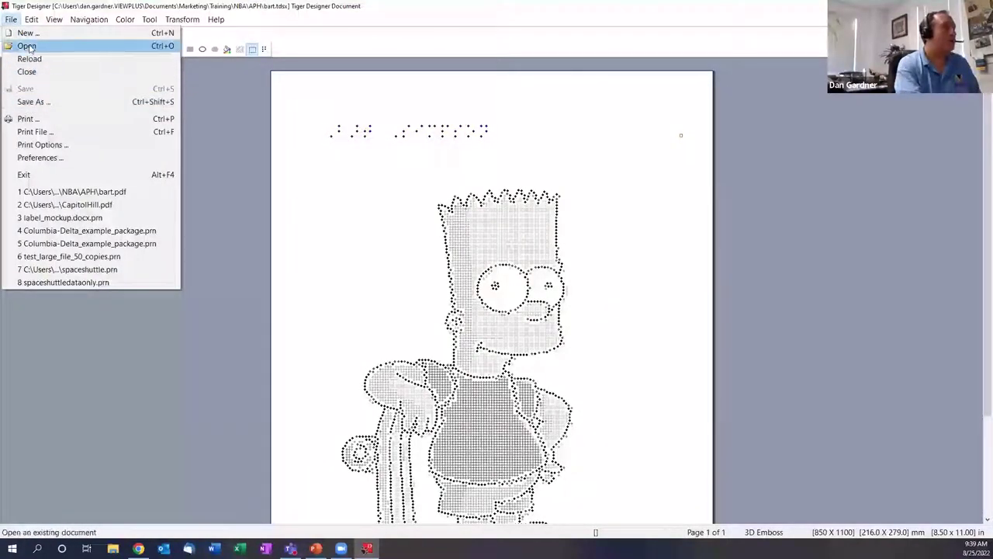
left_click(26, 71)
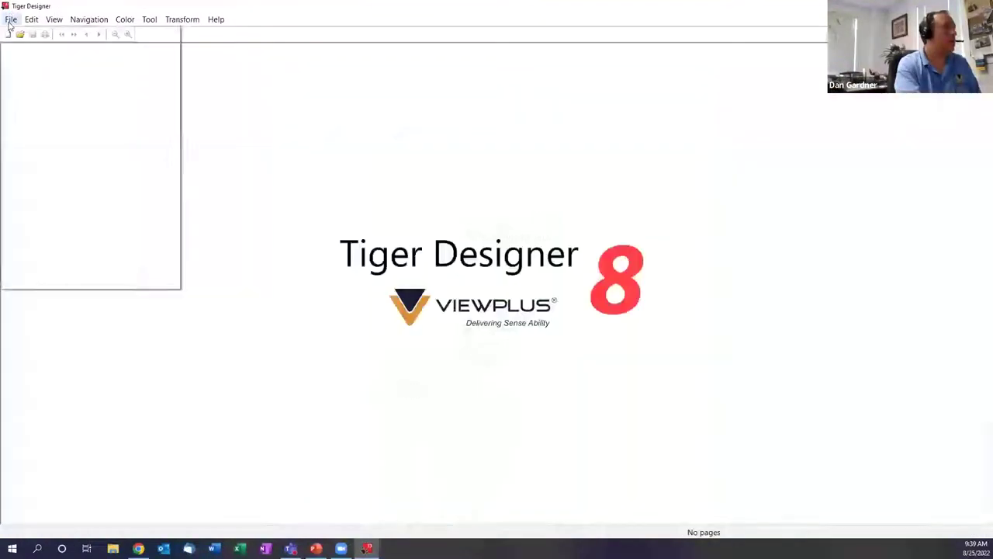
left_click(10, 21)
left_click(27, 46)
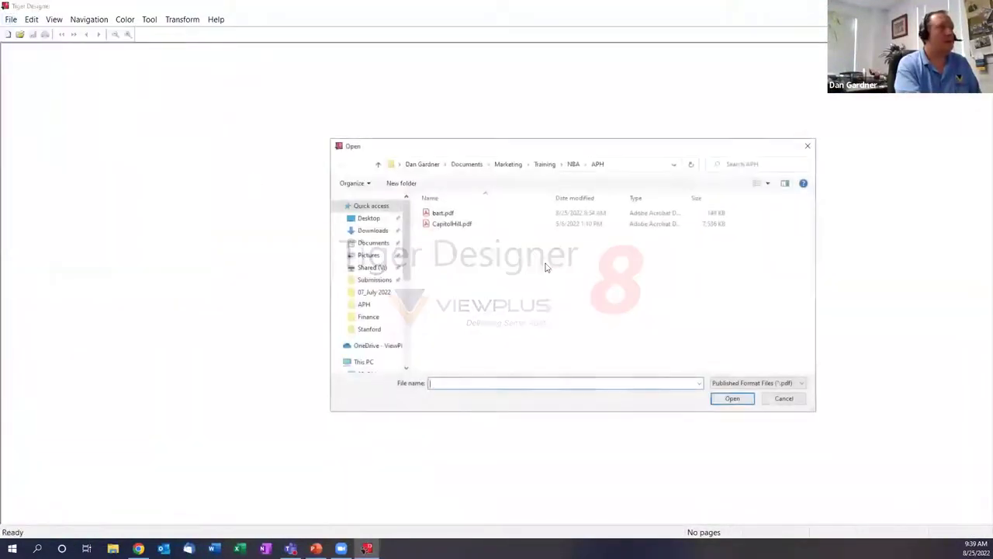
left_click(734, 399)
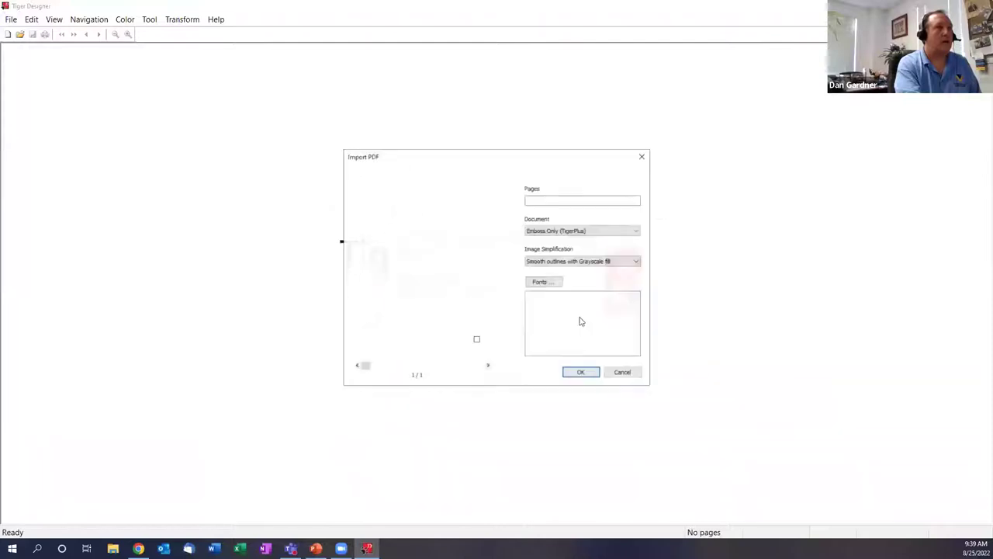
left_click(616, 234)
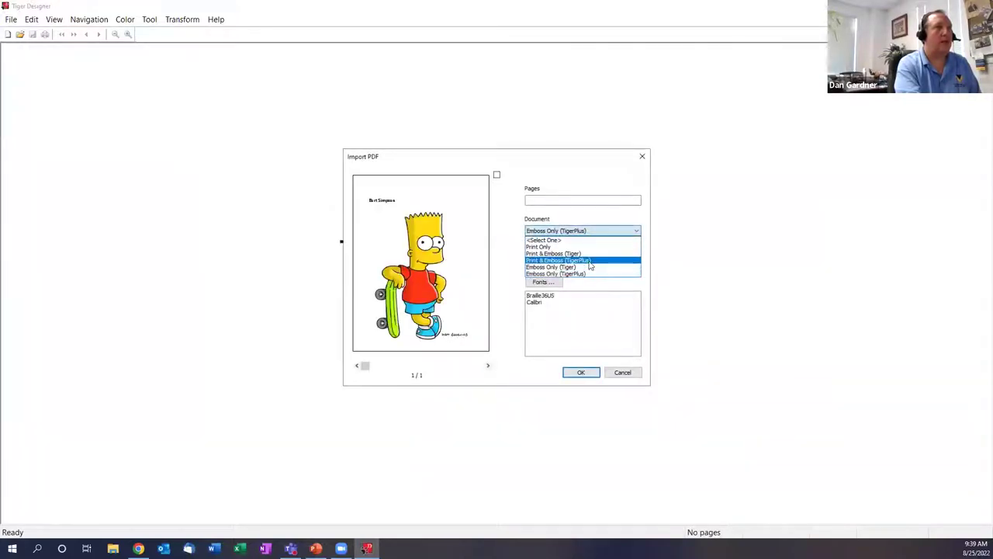
left_click(589, 261)
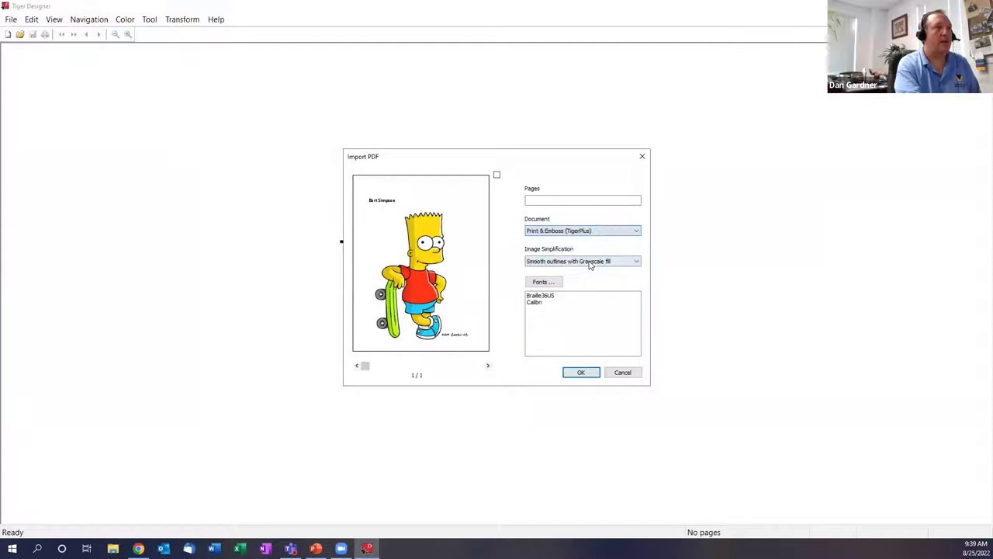
left_click(581, 373)
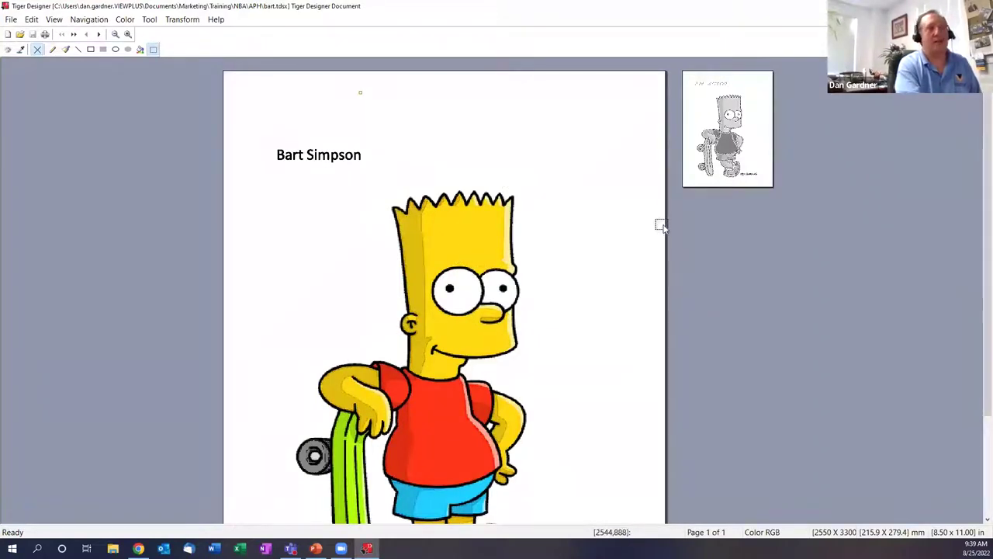
left_click(747, 126)
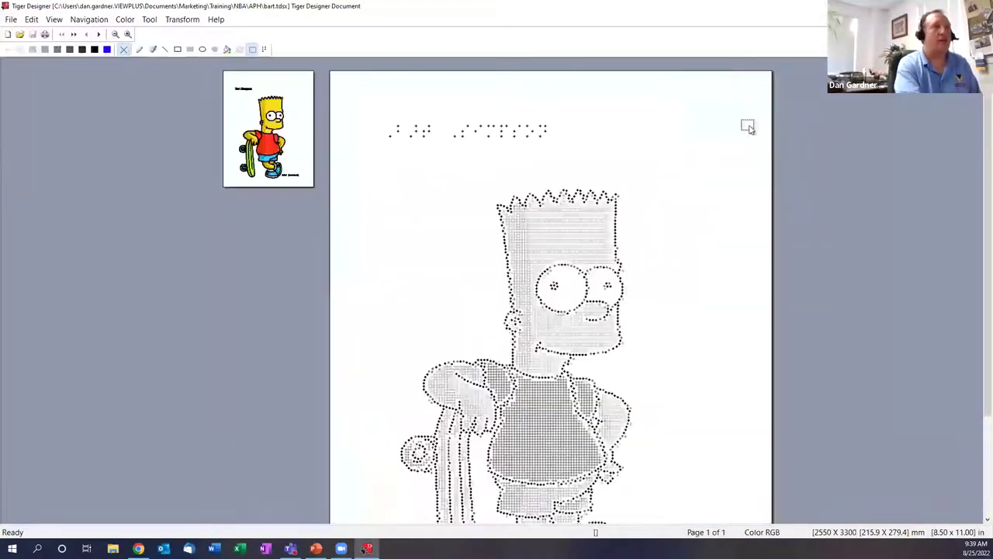
left_click(302, 150)
Start printing the document and select the Kyocera TASKalfa 3552ci KX as the printer.
left_click(11, 20)
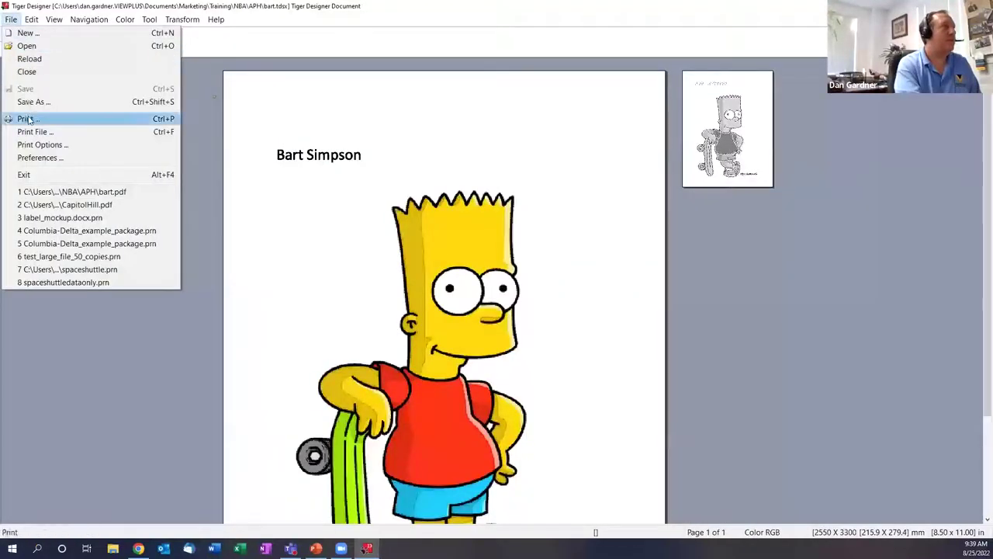
left_click(27, 118)
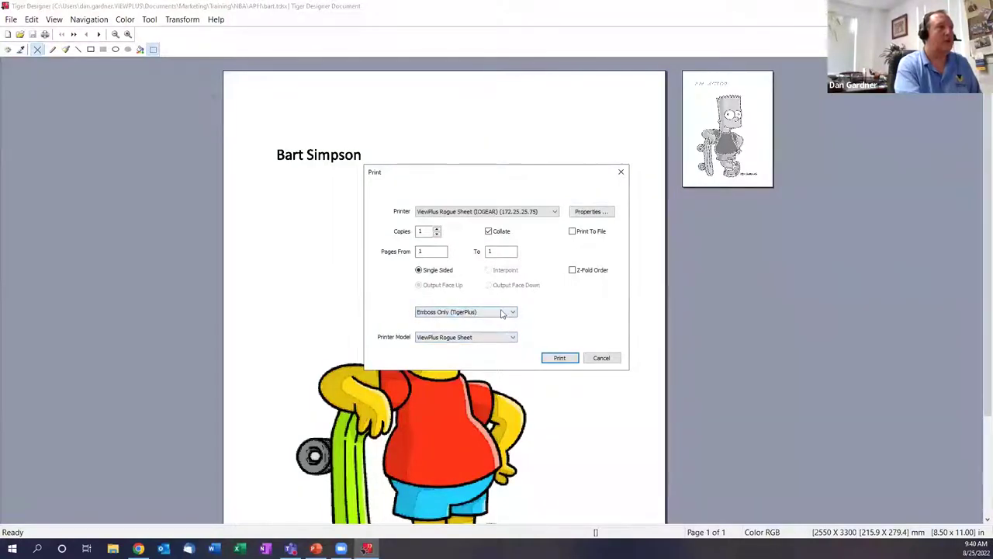
left_click(553, 211)
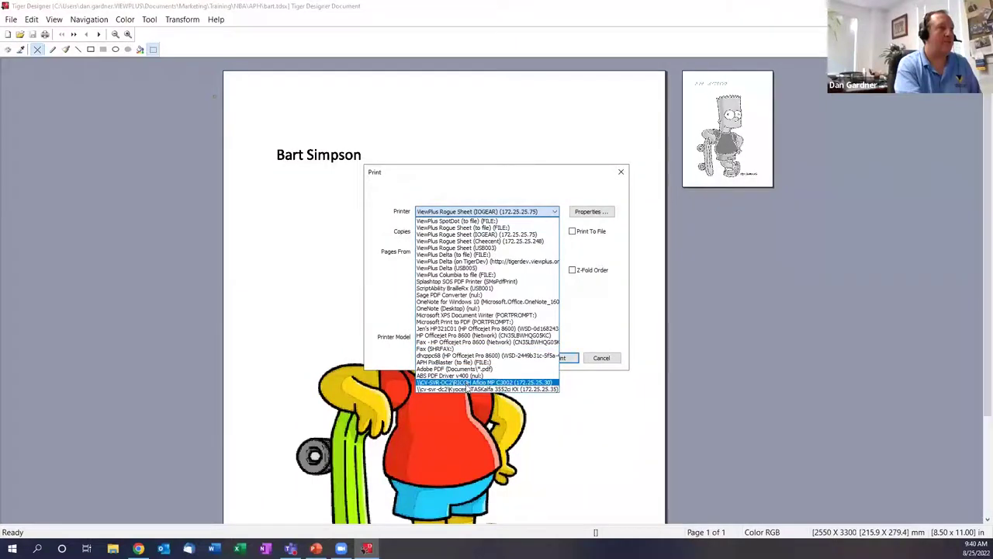
left_click(468, 389)
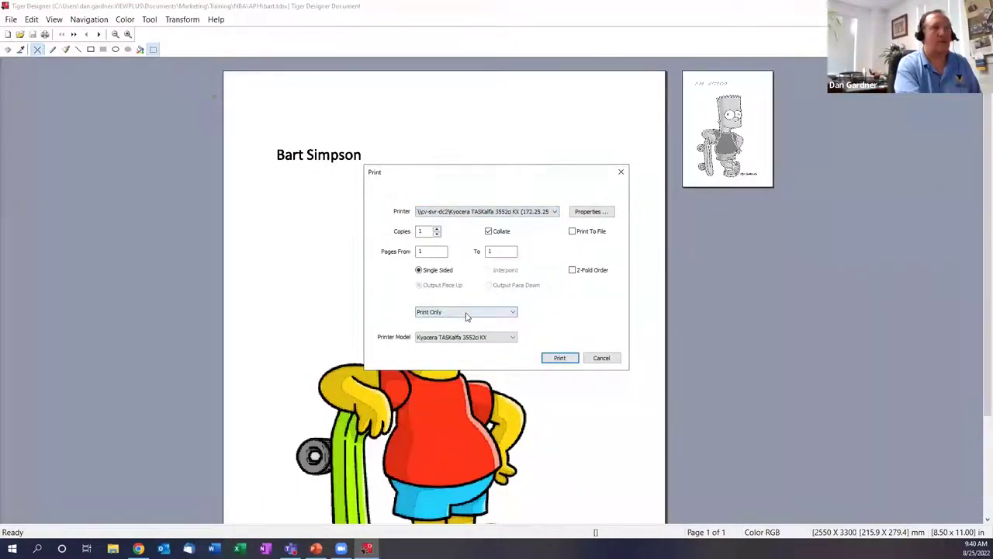
Switch the printer to ViewPlus SpotDot (to file), print the document, and check the grayscale-filled tactile view.
left_click(554, 212)
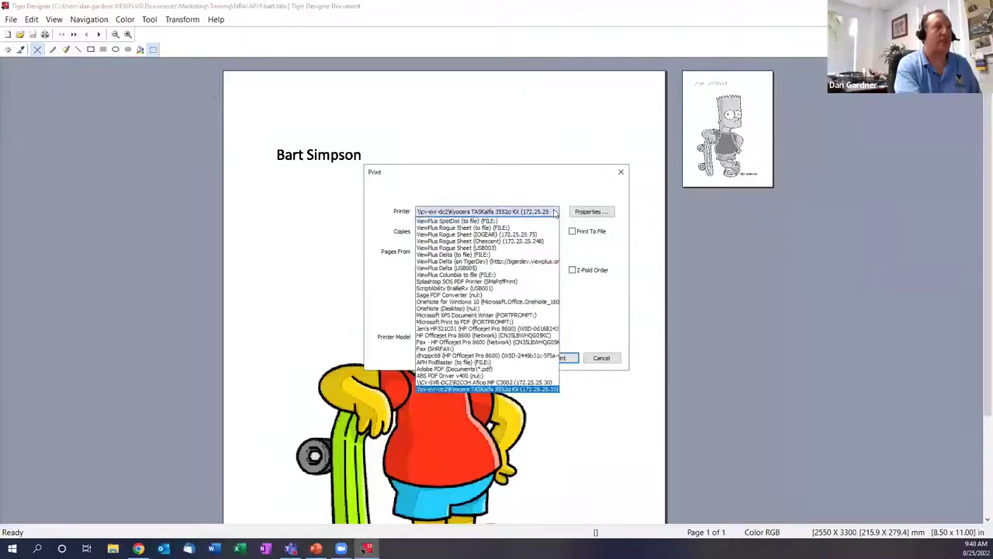
left_click(466, 222)
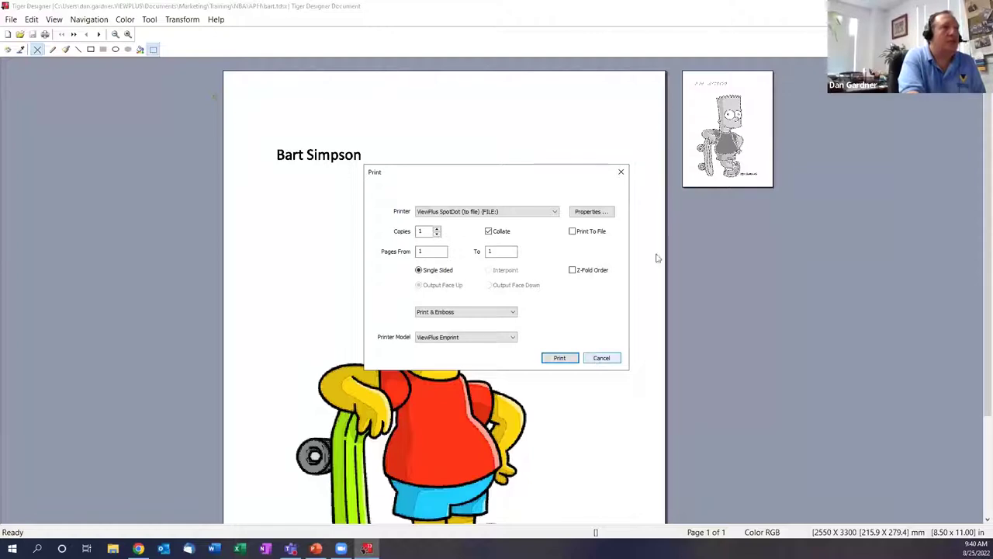
left_click(563, 358)
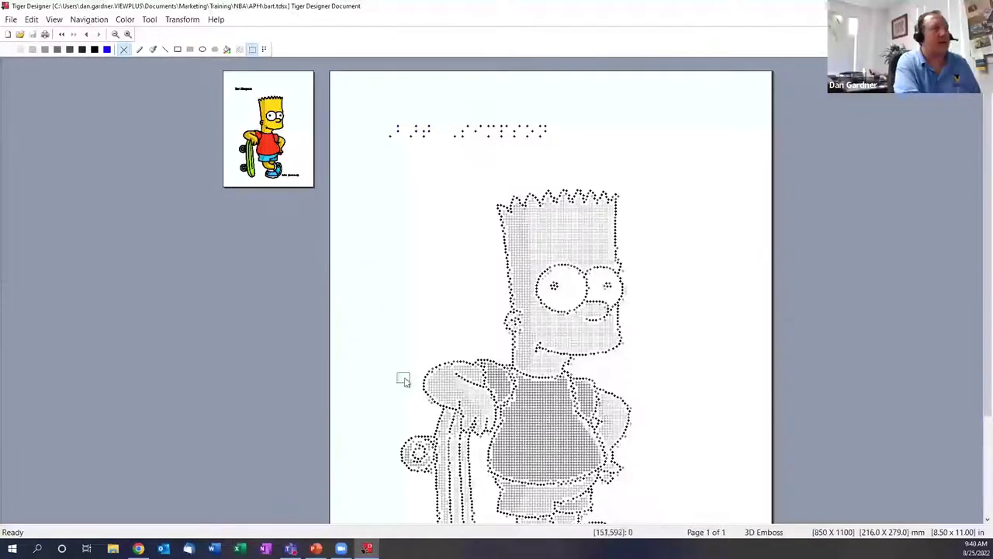
scroll(401, 378, "down", 1)
scroll(401, 377, "down", 2)
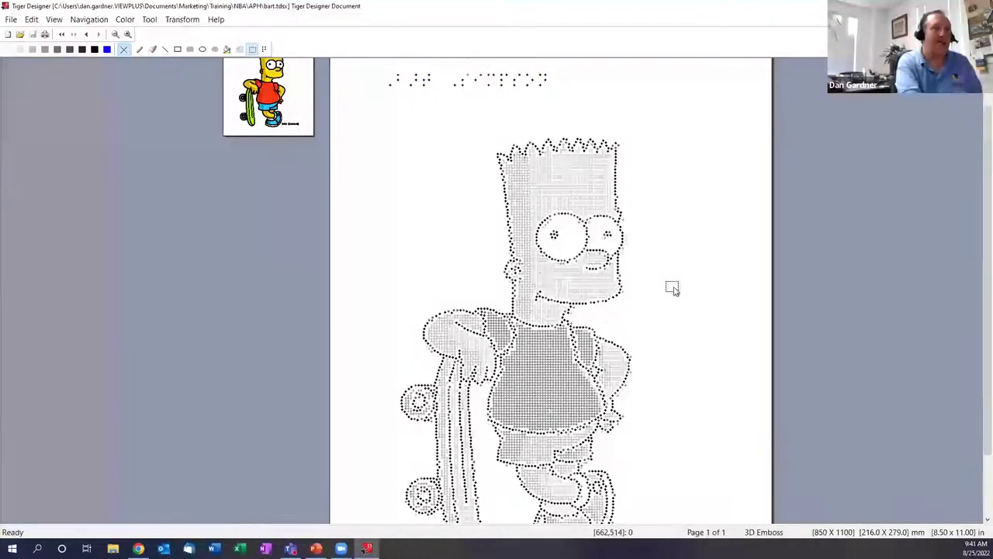
scroll(672, 288, "down", 2)
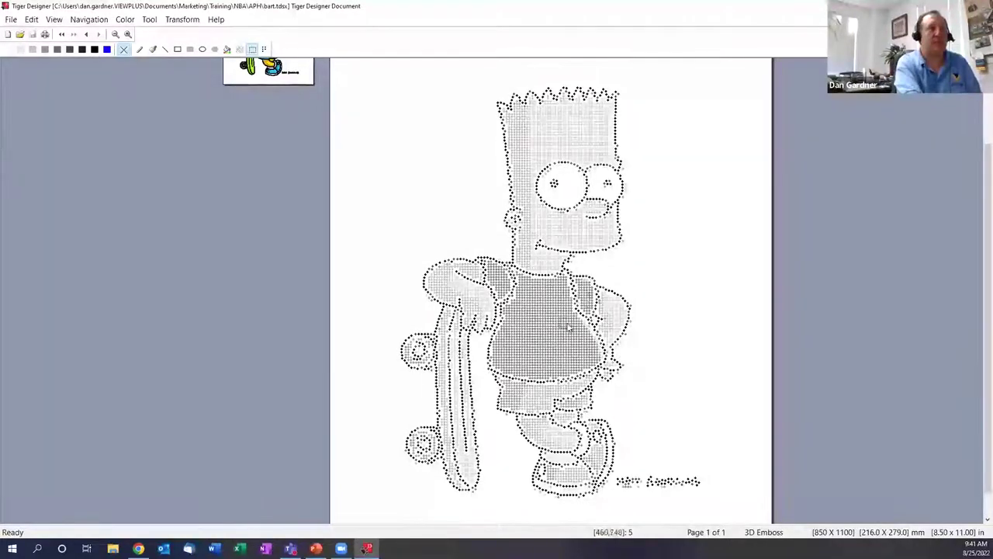
scroll(573, 326, "up", 3)
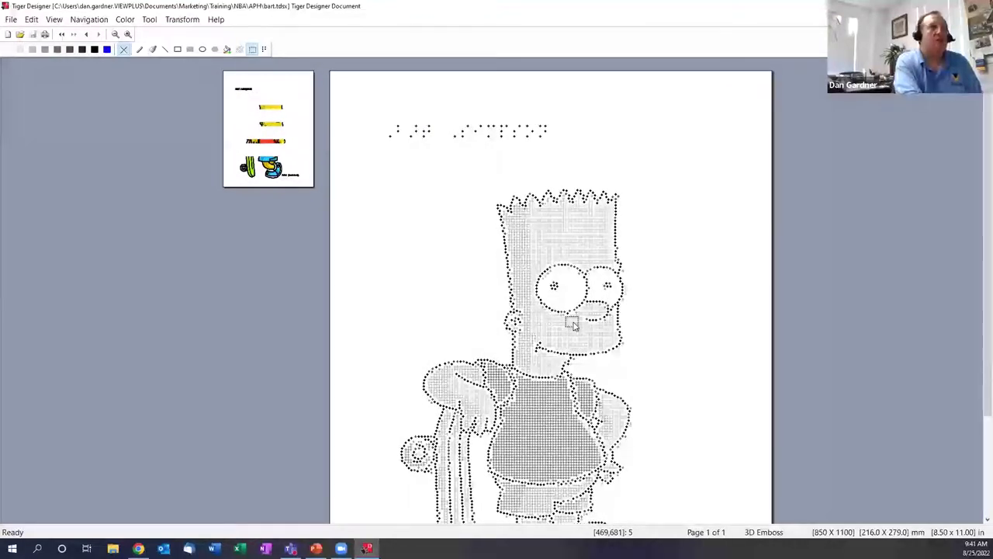
Close the grayscale-filled document and open bart.pdf from the APH folder for a new import.
left_click(10, 19)
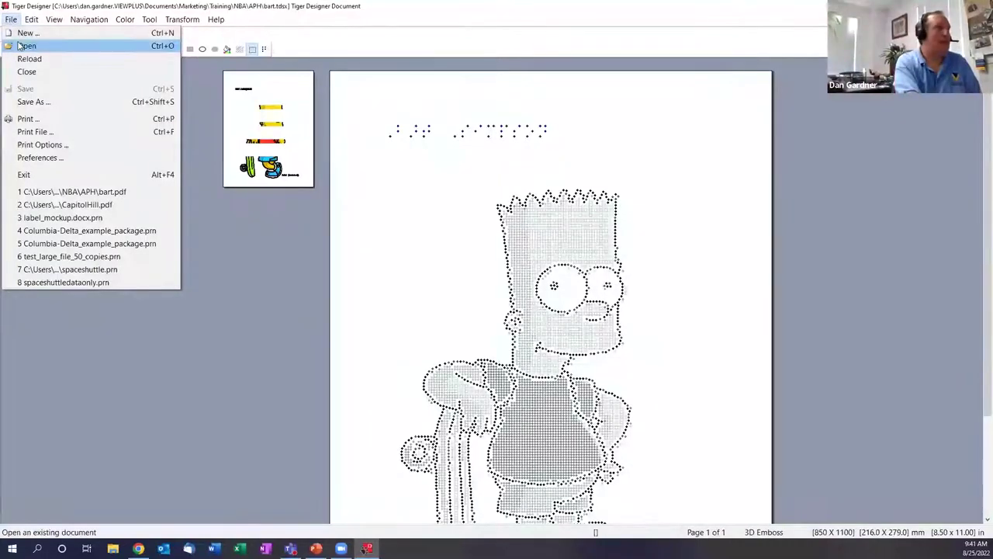
left_click(25, 71)
left_click(11, 20)
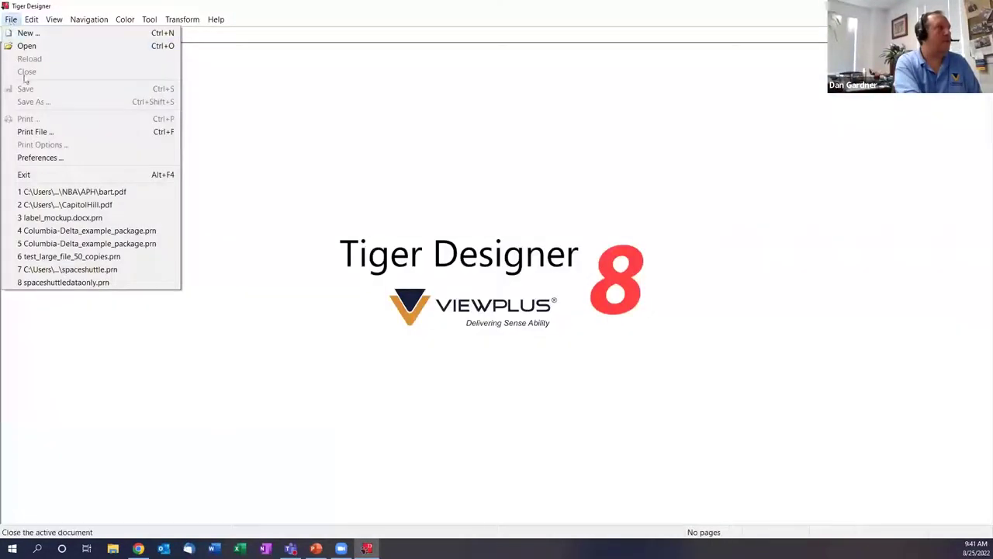
left_click(26, 47)
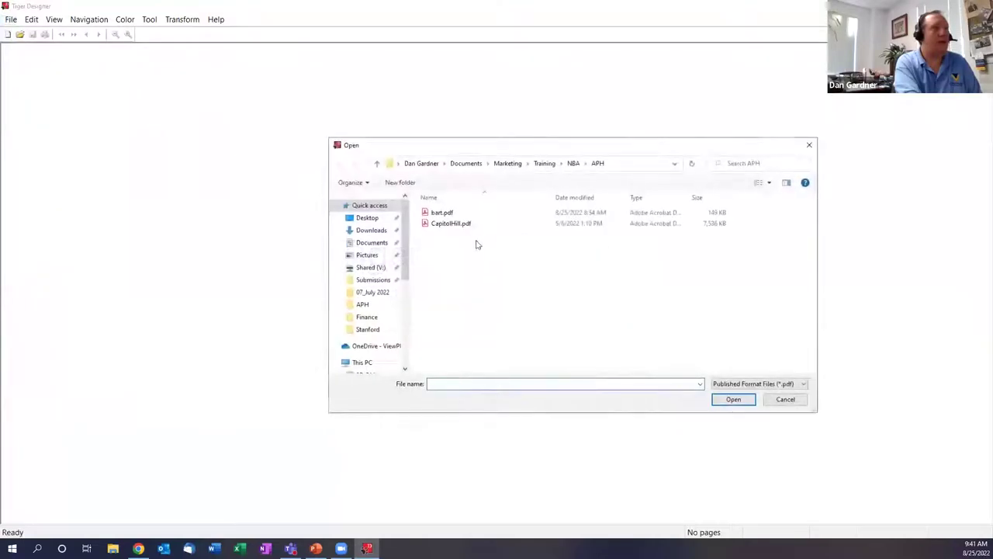
left_click(442, 213)
left_click(734, 399)
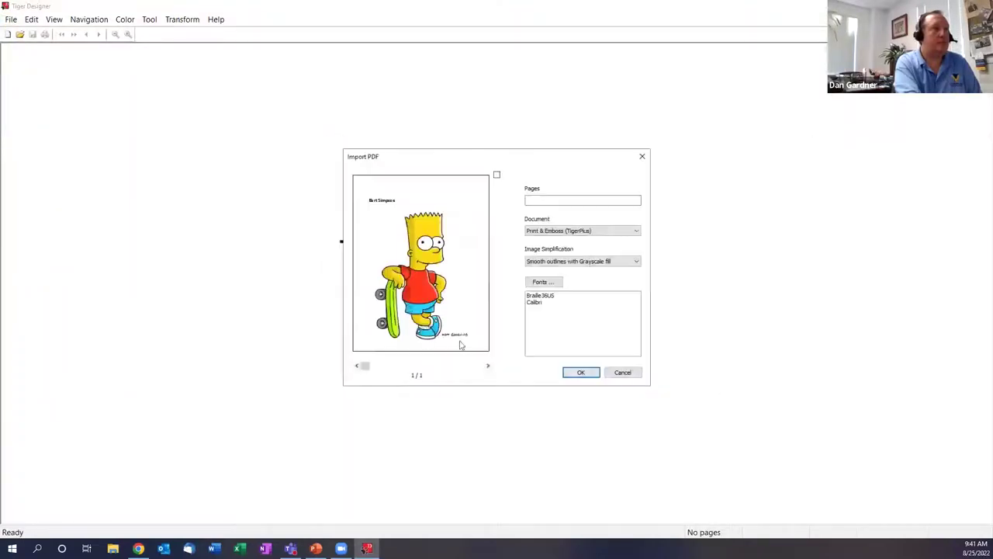
Import the PDF as Print & Emboss (TigerPlus) with Outline from dark colors and inspect the outlined tactile figure.
left_click(598, 260)
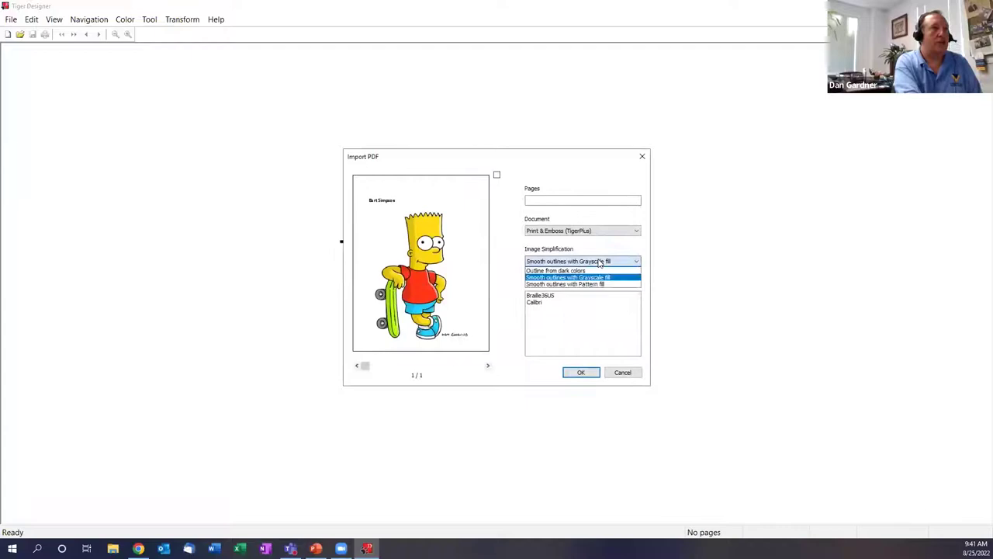
left_click(589, 272)
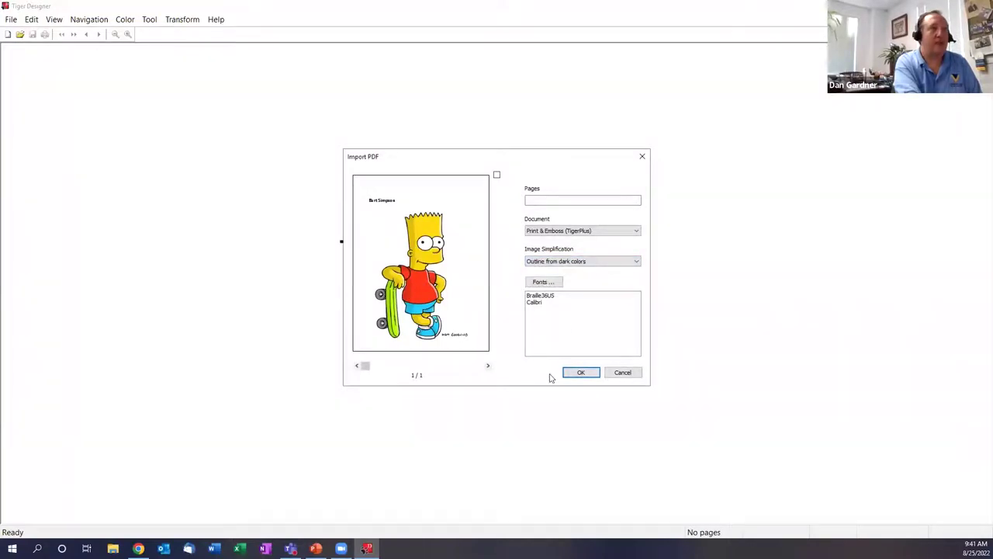
left_click(575, 373)
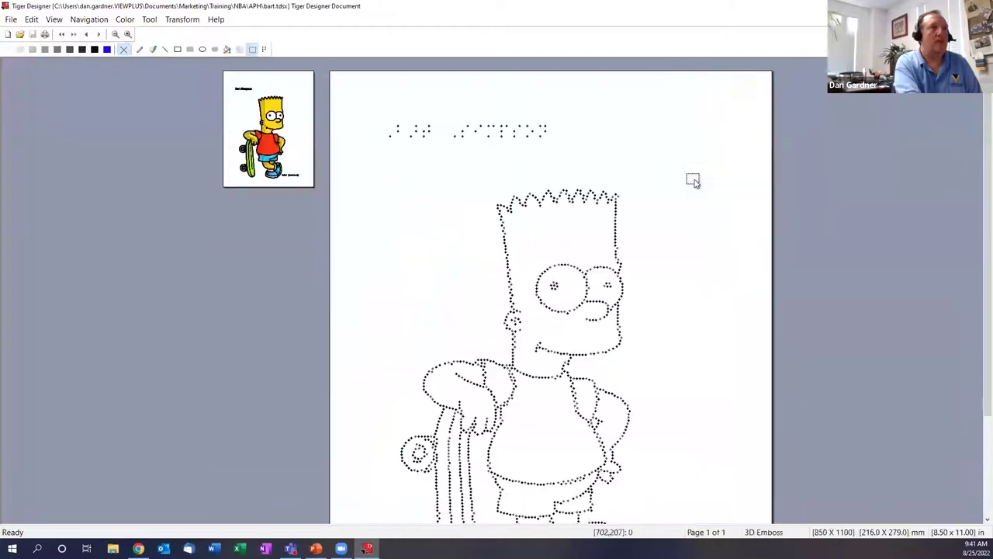
scroll(679, 261, "down", 3)
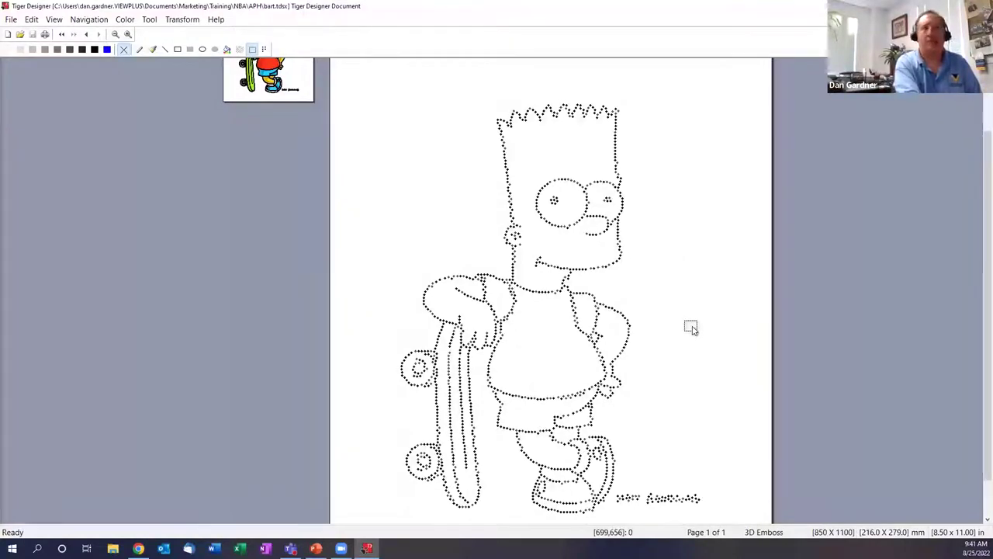
scroll(690, 327, "down", 2)
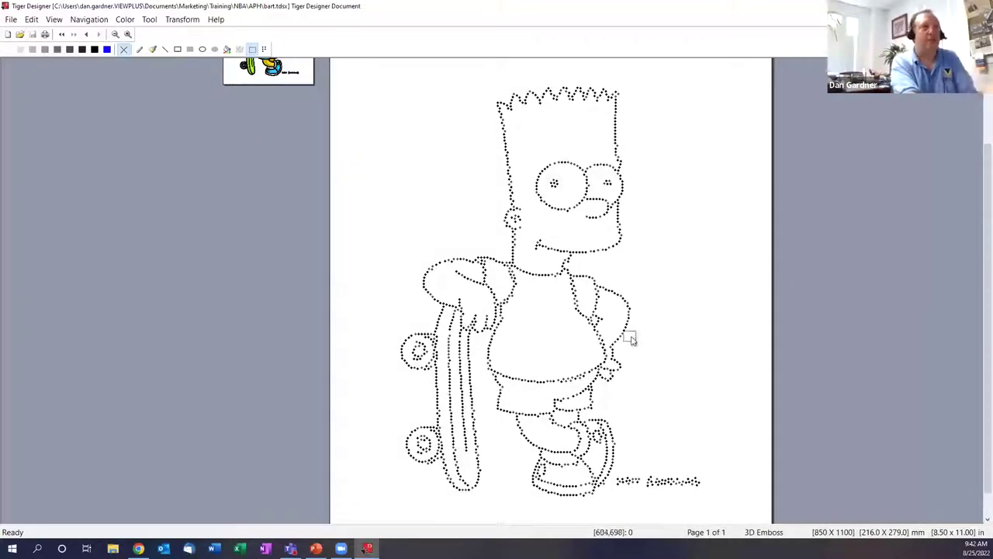
scroll(629, 338, "up", 1)
scroll(629, 338, "up", 1)
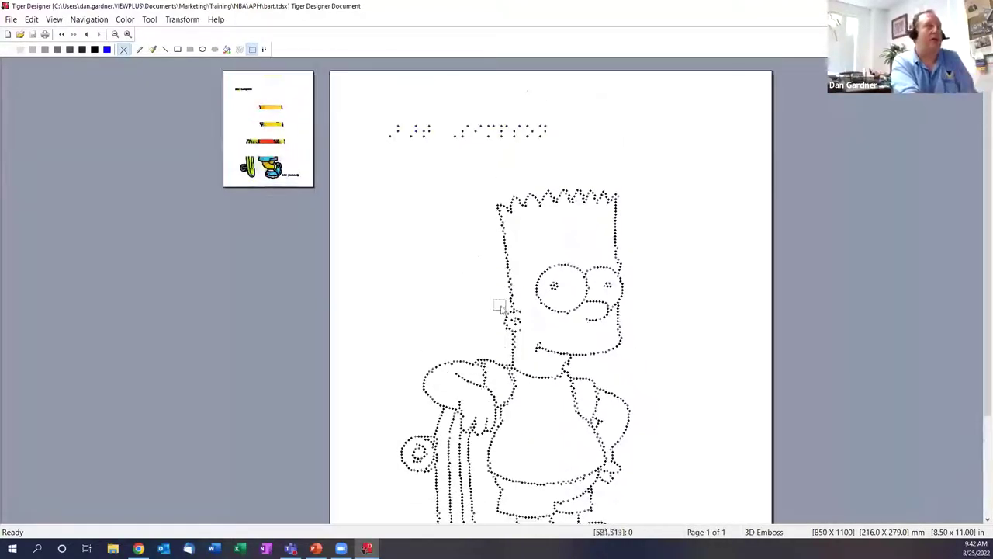
Close the outline-only document and reopen bart.pdf to import it with different simplification settings.
left_click(10, 20)
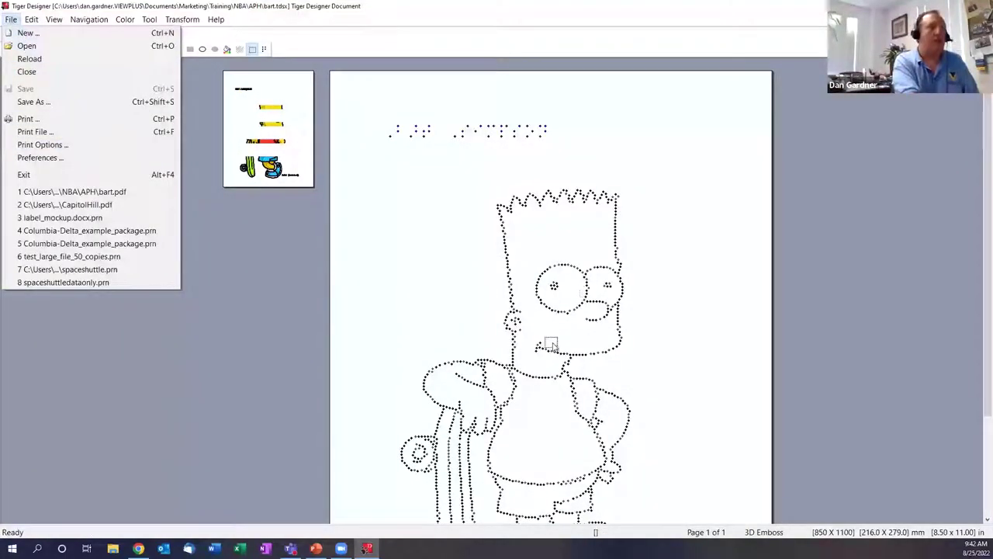
left_click(35, 71)
left_click(11, 20)
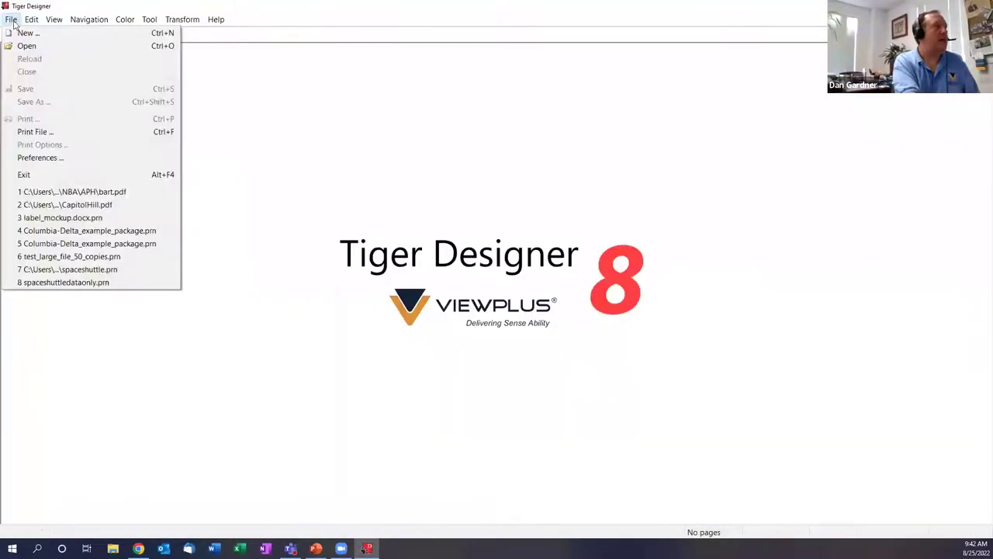
left_click(35, 45)
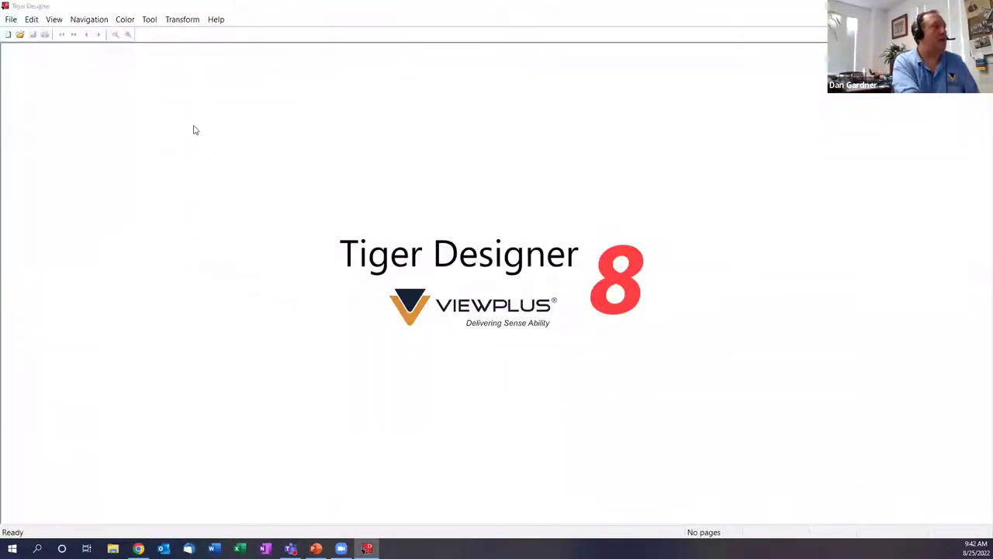
left_click(442, 213)
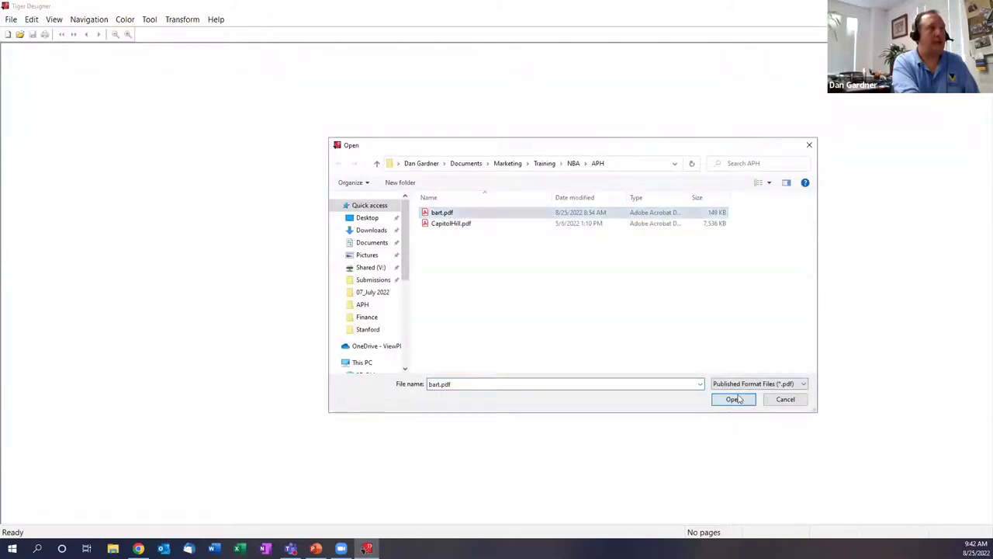
left_click(733, 399)
Import the PDF using Smooth outlines with Pattern fill, then switch to the tactile view and inspect the patterned areas.
left_click(604, 265)
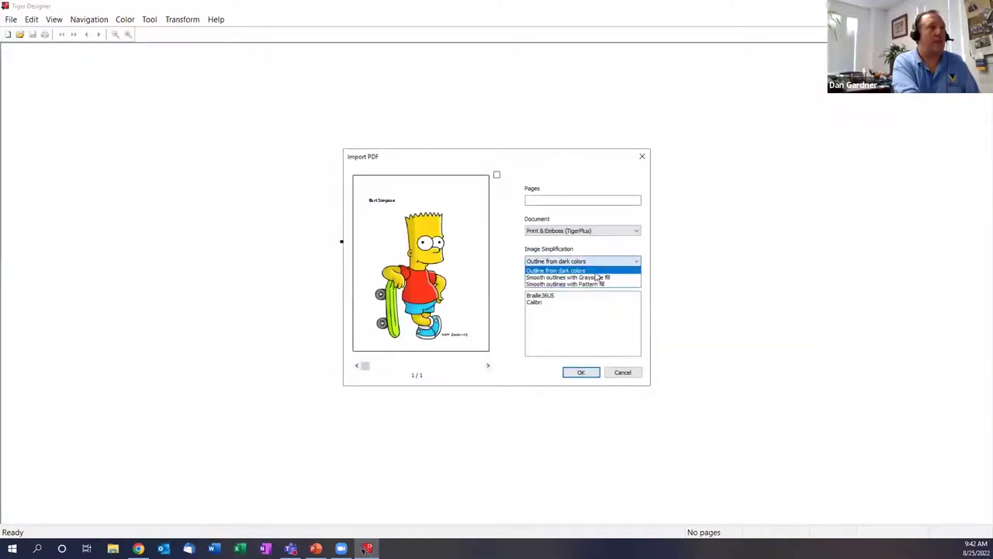
left_click(585, 283)
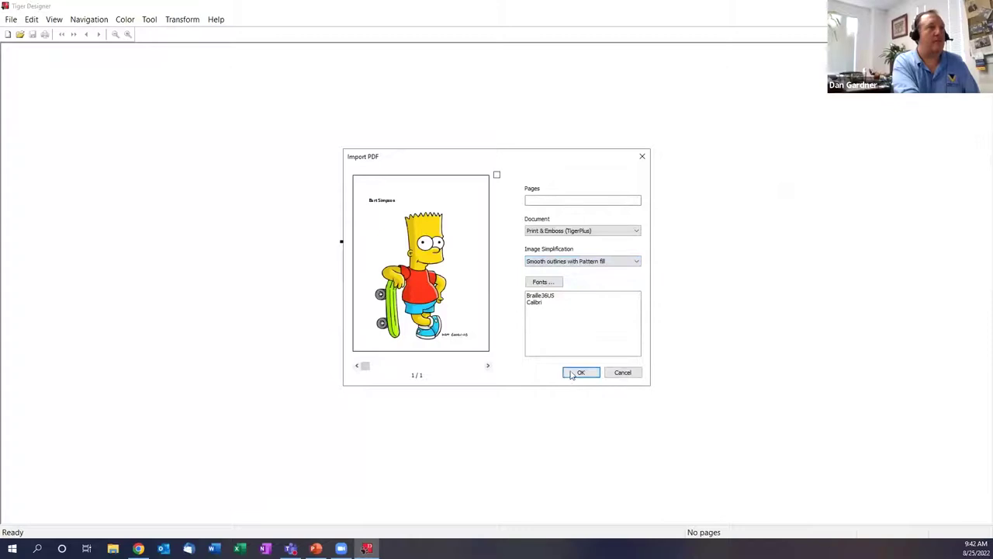
left_click(580, 372)
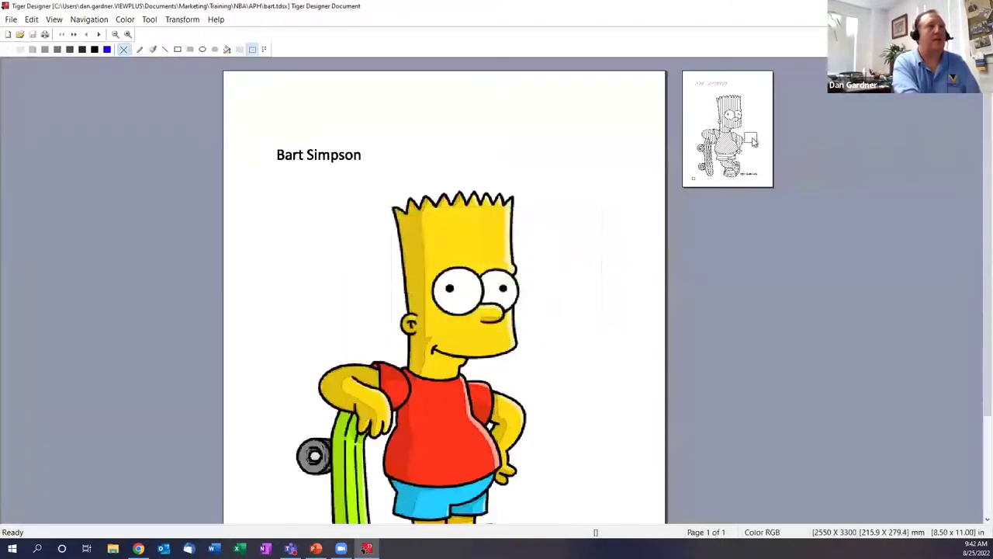
left_click(753, 142)
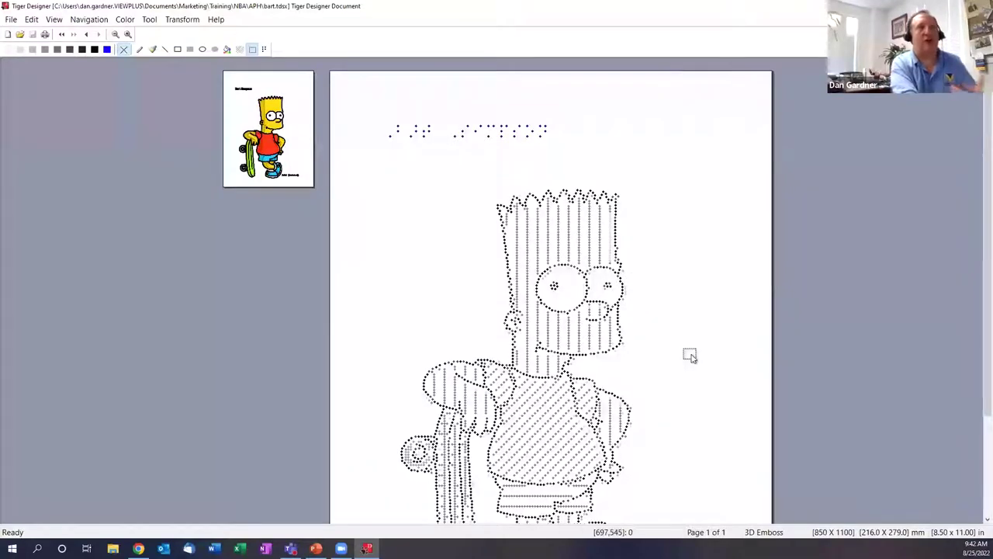
scroll(690, 355, "down", 1)
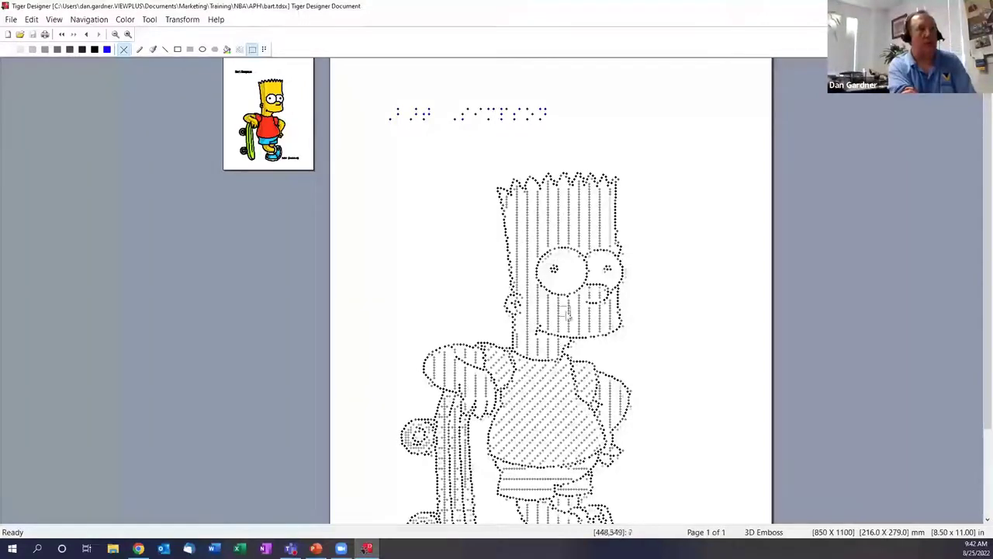
scroll(677, 395, "down", 2)
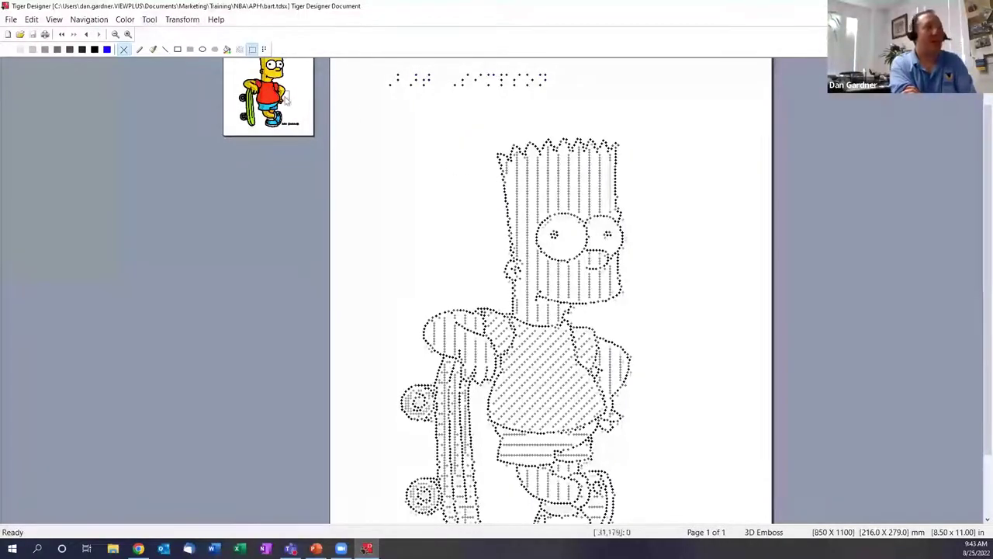
Open the Tiger Pattern Editor in a maximized window, load the Patterns.dat pattern file, and accept it.
left_click(149, 20)
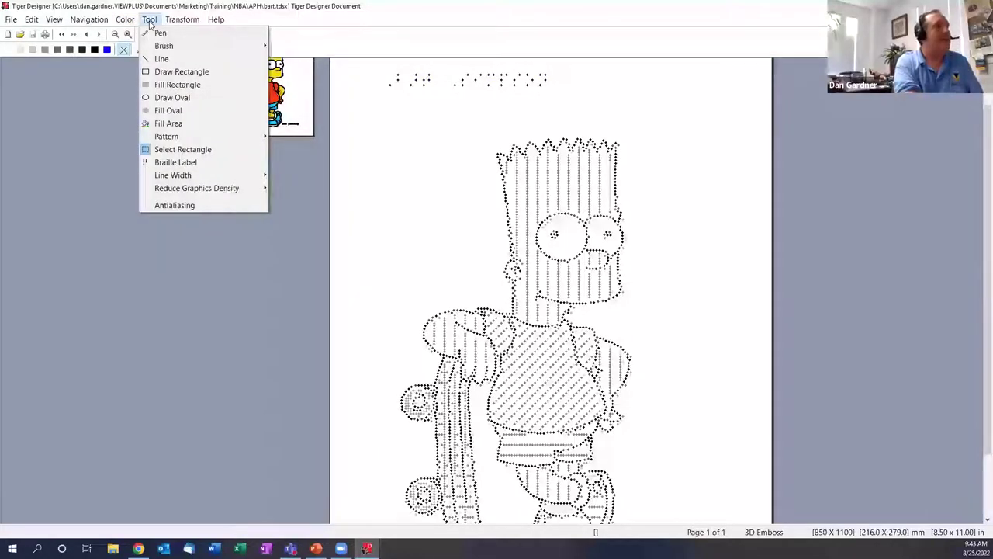
mouse_move(183, 142)
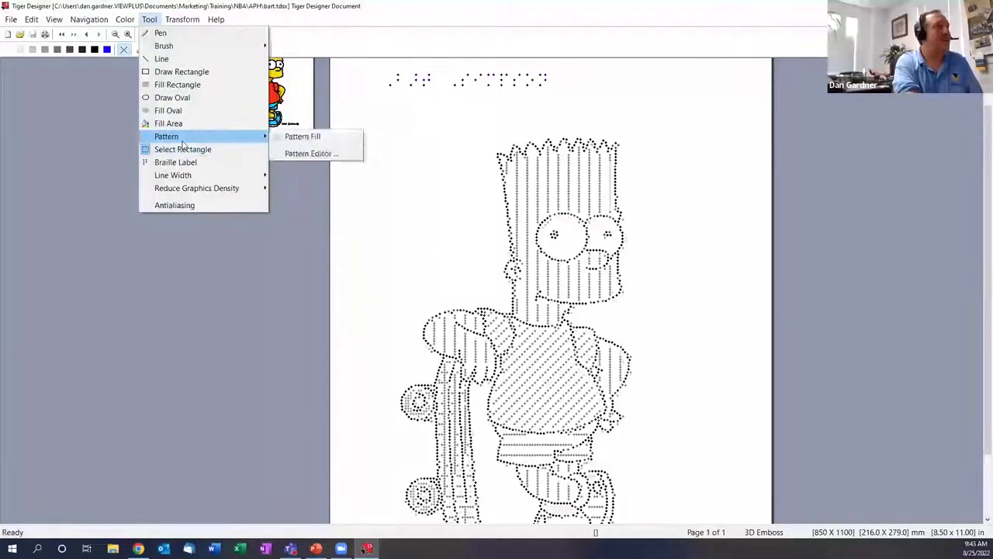
left_click(301, 153)
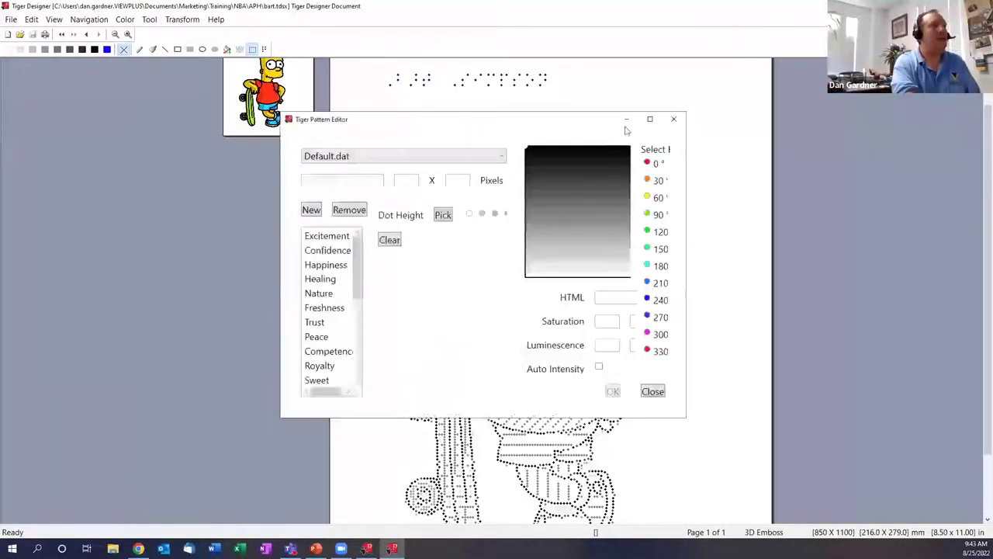
left_click(651, 120)
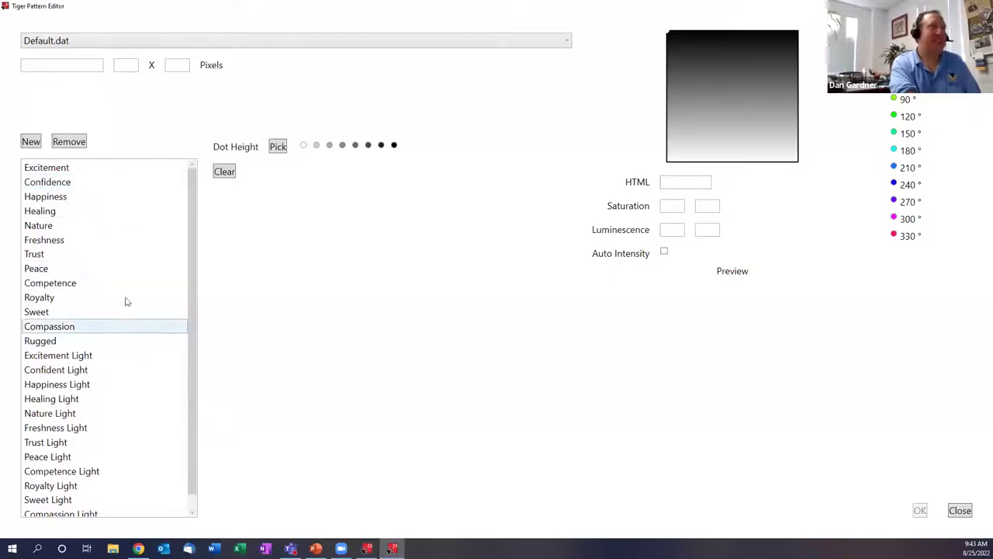
left_click(430, 41)
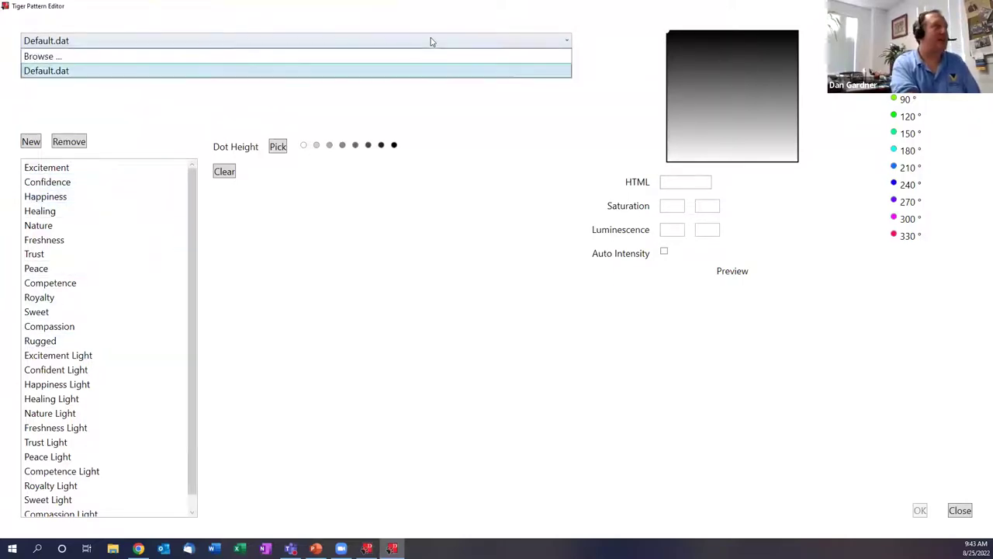
left_click(178, 60)
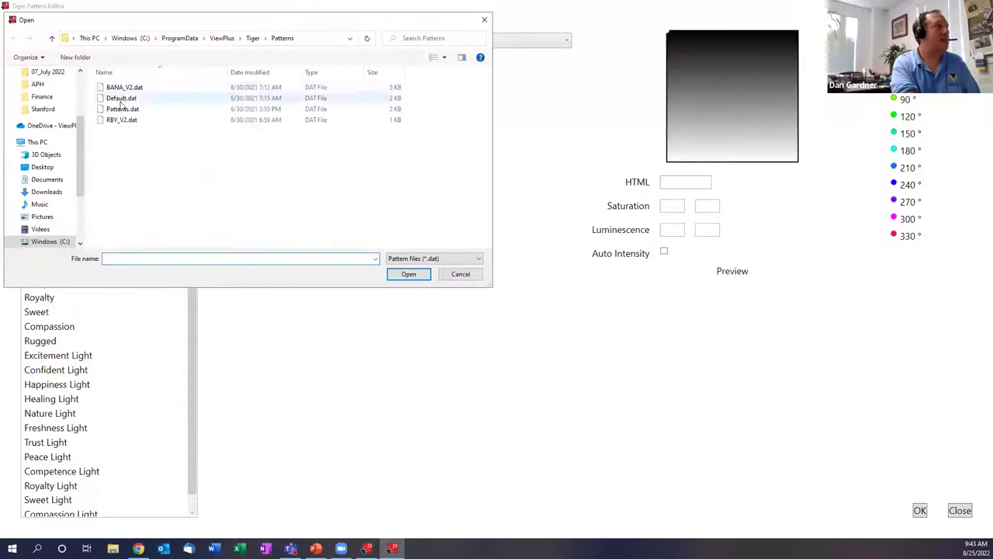
left_click(121, 111)
left_click(408, 274)
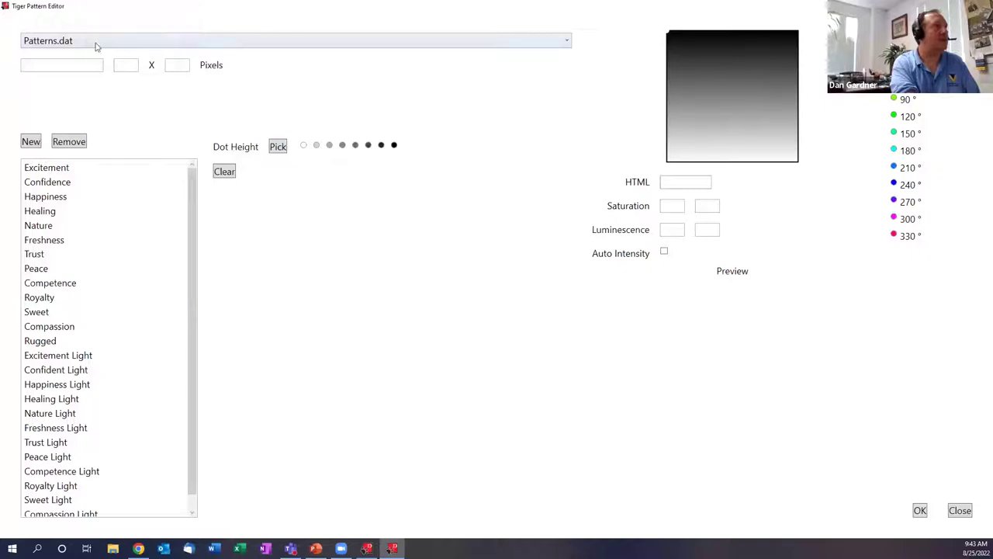
left_click(919, 509)
Reopen the Pattern Editor in a maximized window and display the Excitement pattern.
left_click(153, 21)
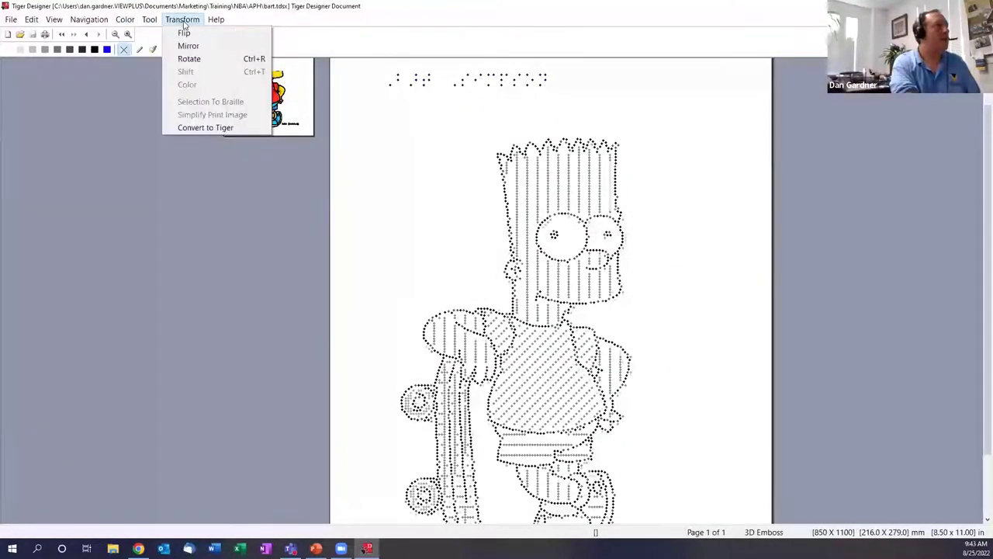
mouse_move(151, 23)
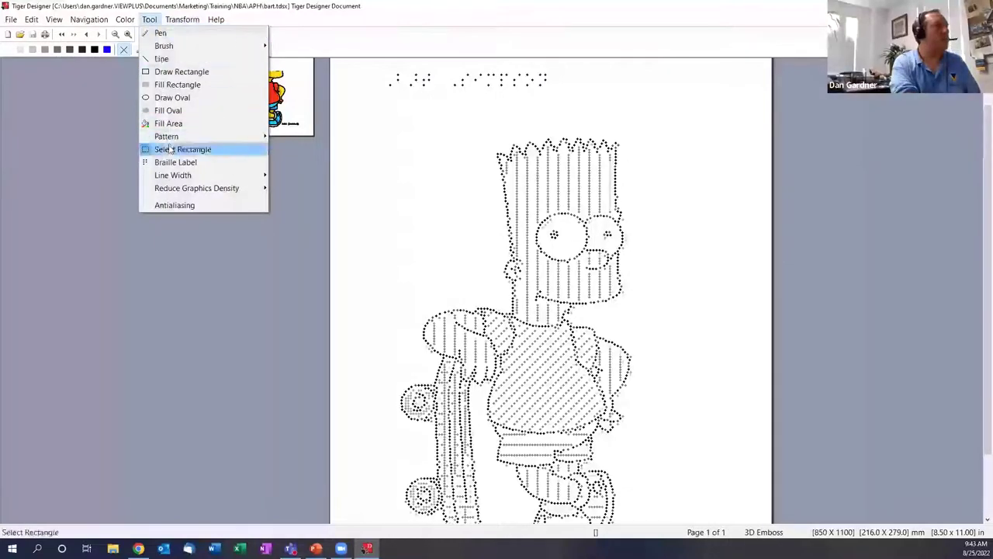
mouse_move(167, 136)
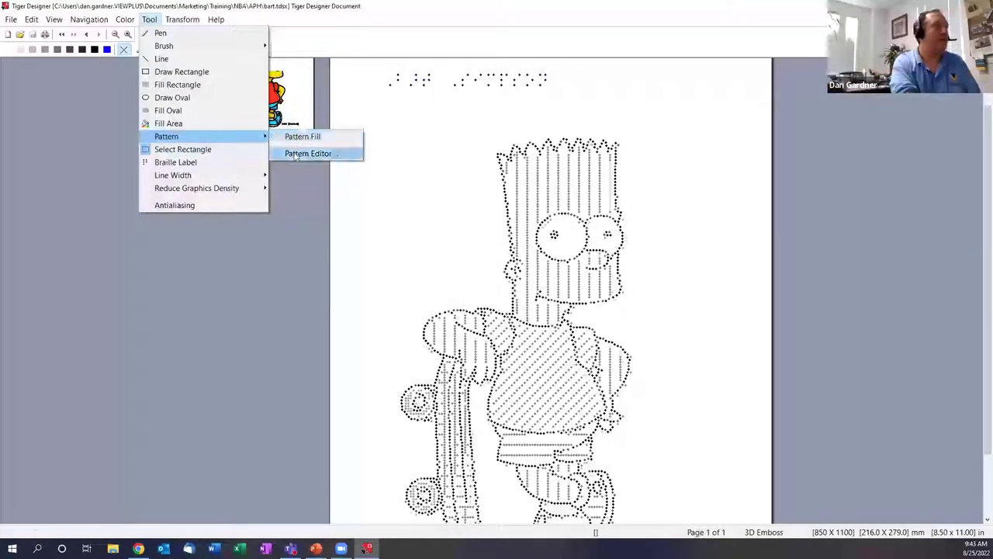
left_click(293, 151)
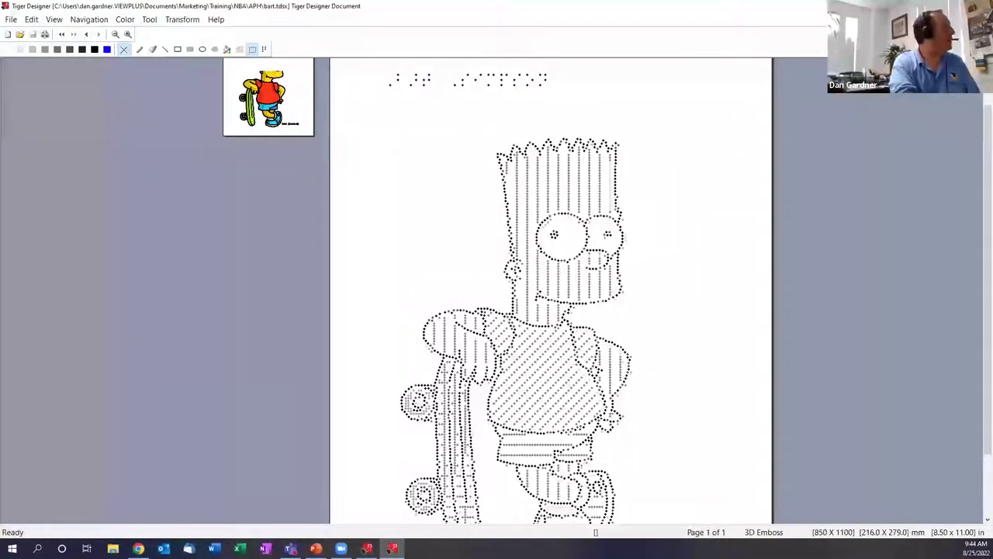
left_click(649, 86)
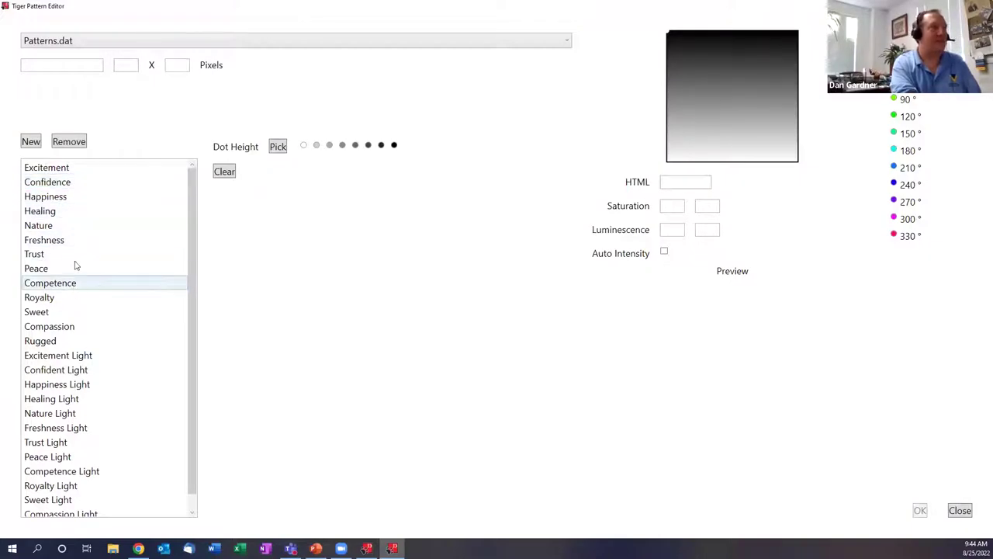
left_click(71, 170)
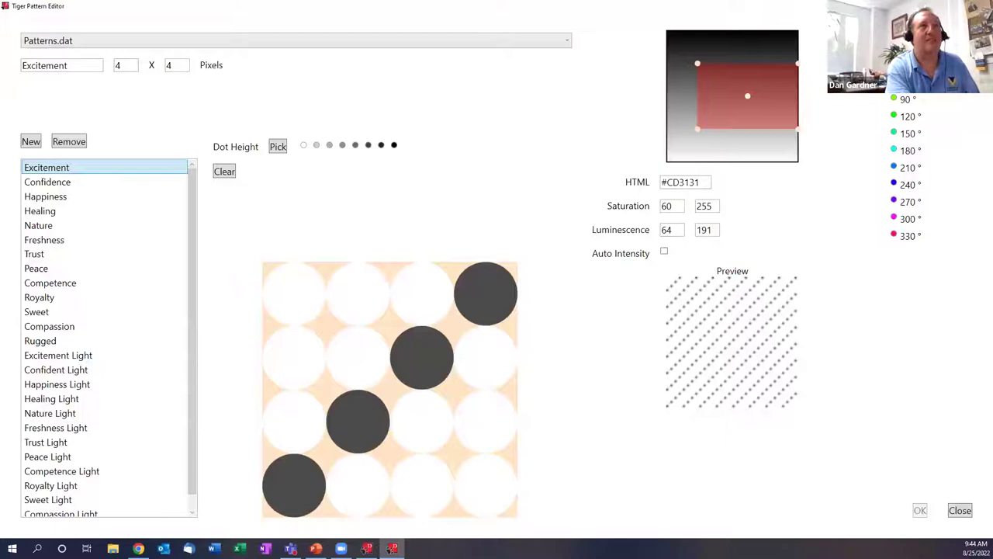
Try different hues for the Excitement pattern, ending on the yellow color #CDCD31.
left_click(906, 65)
left_click(906, 47)
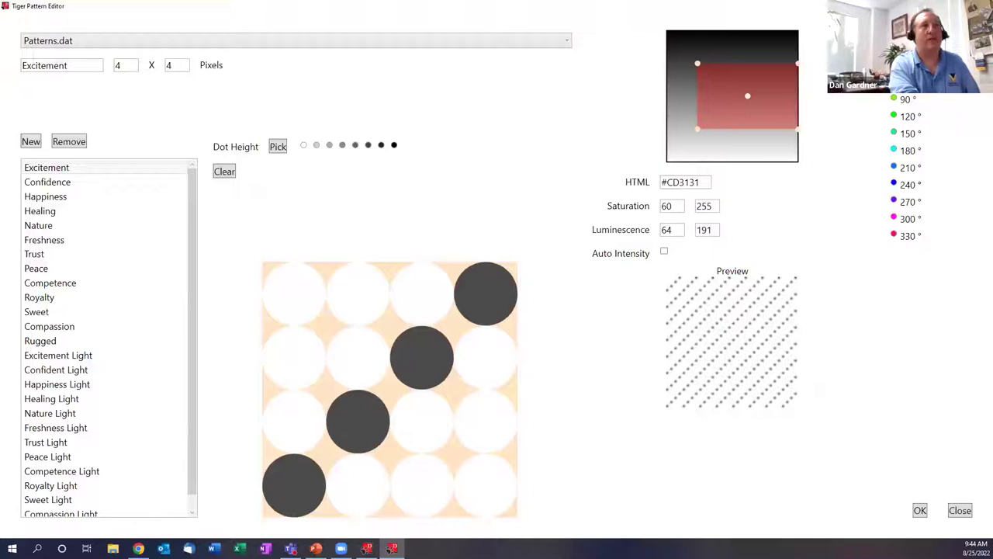
left_click(904, 82)
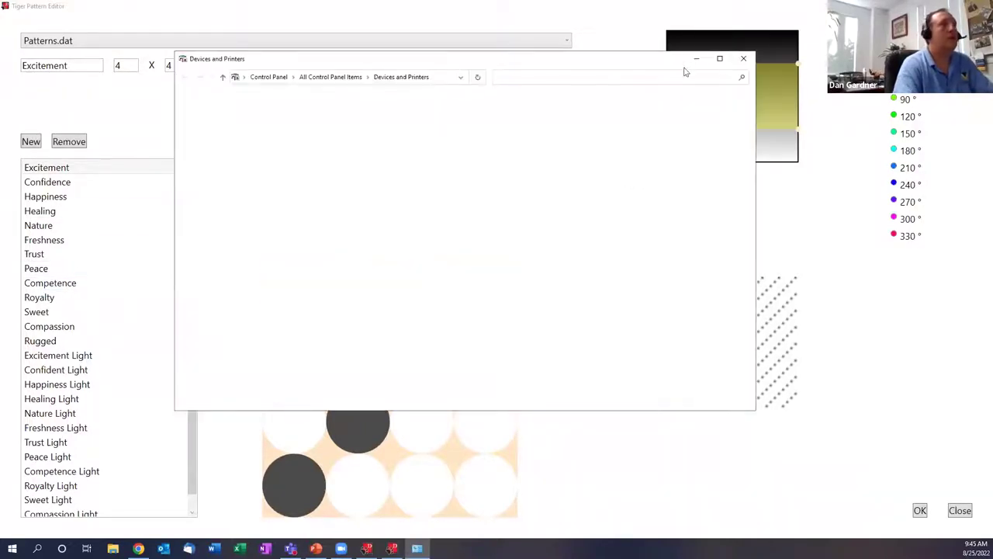
In a maximized Devices and Printers window, open the APH PixBlaster (to file) printing preferences and their advanced Tiger image settings.
left_click(719, 59)
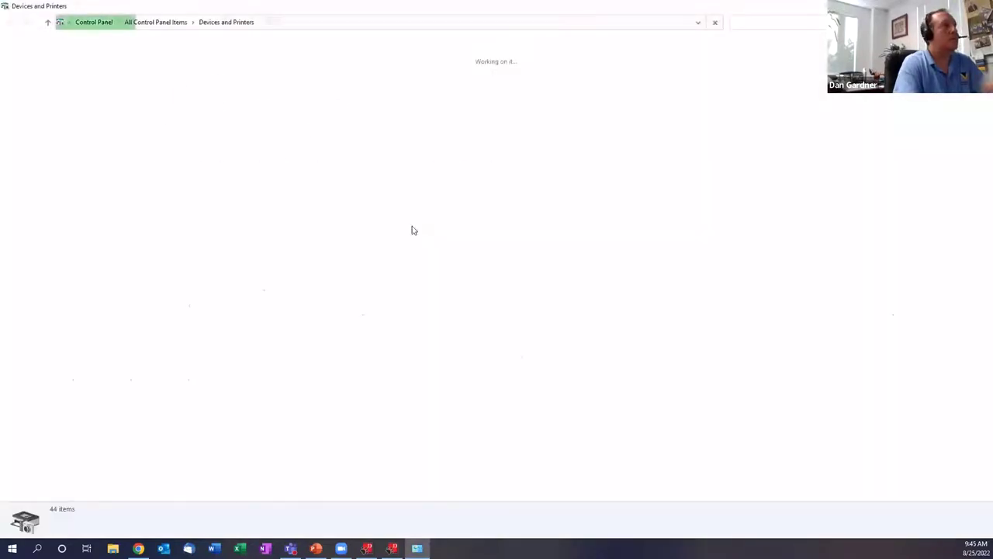
right_click(149, 285)
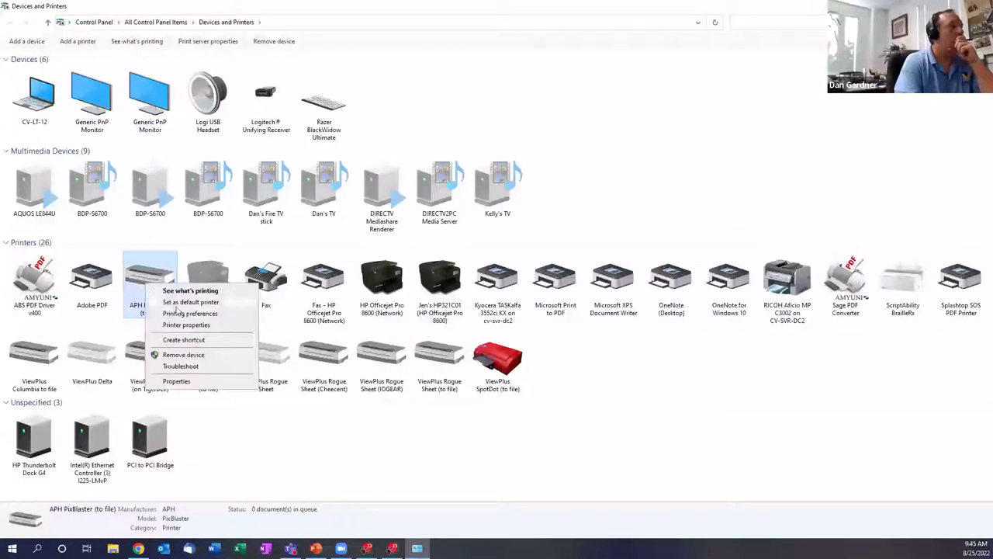
left_click(179, 313)
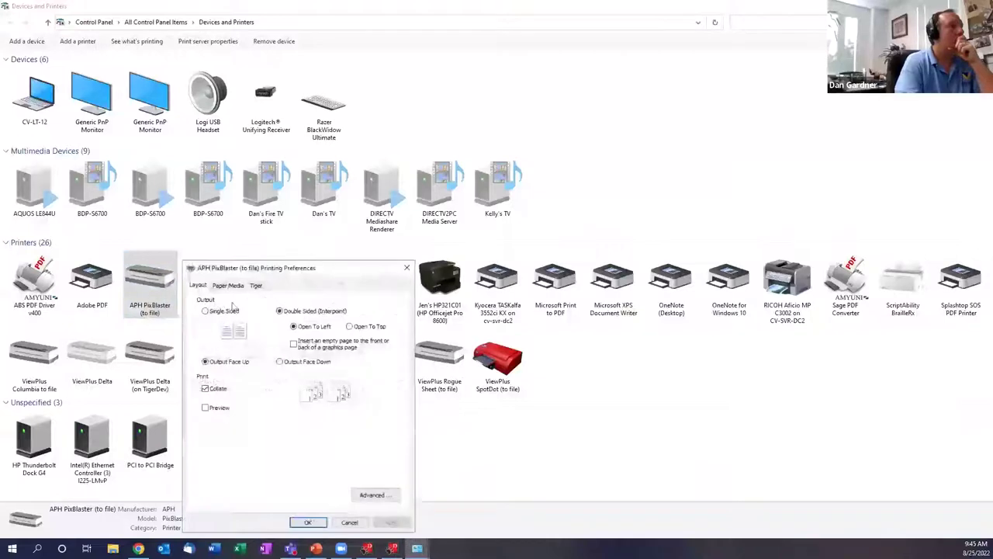
left_click(256, 285)
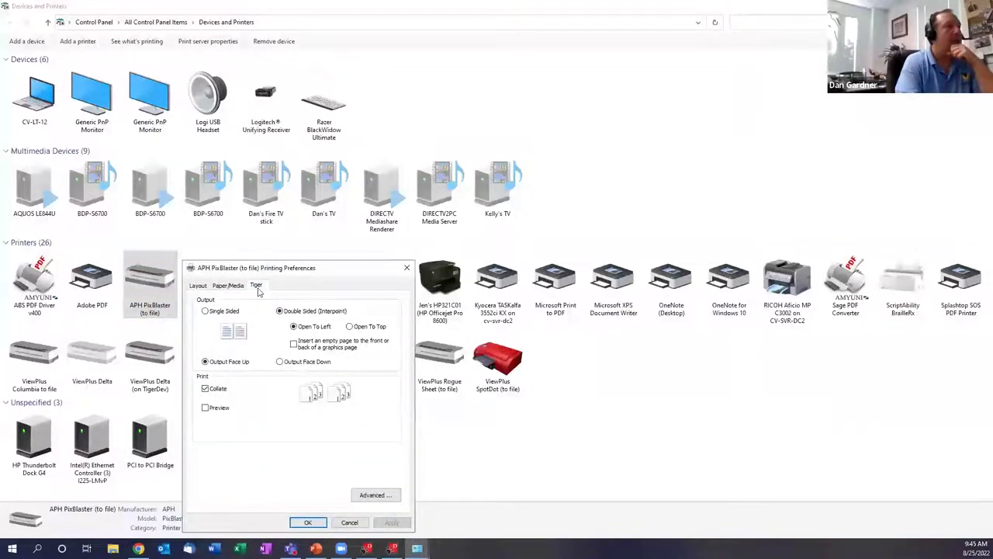
left_click(333, 494)
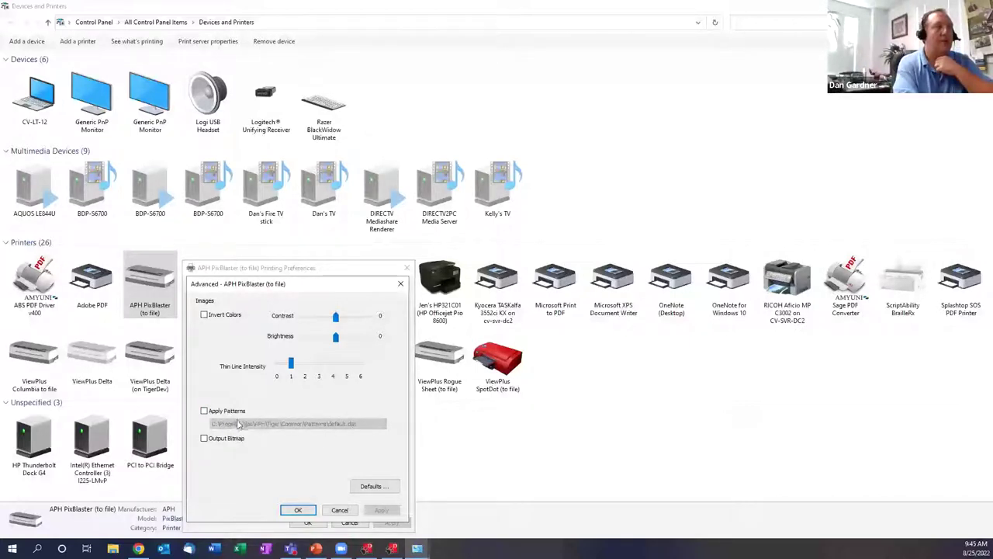
Toggle Apply Patterns on and off, cancel the printer preferences, and close the Pattern Editor without accepting its changes.
left_click(236, 411)
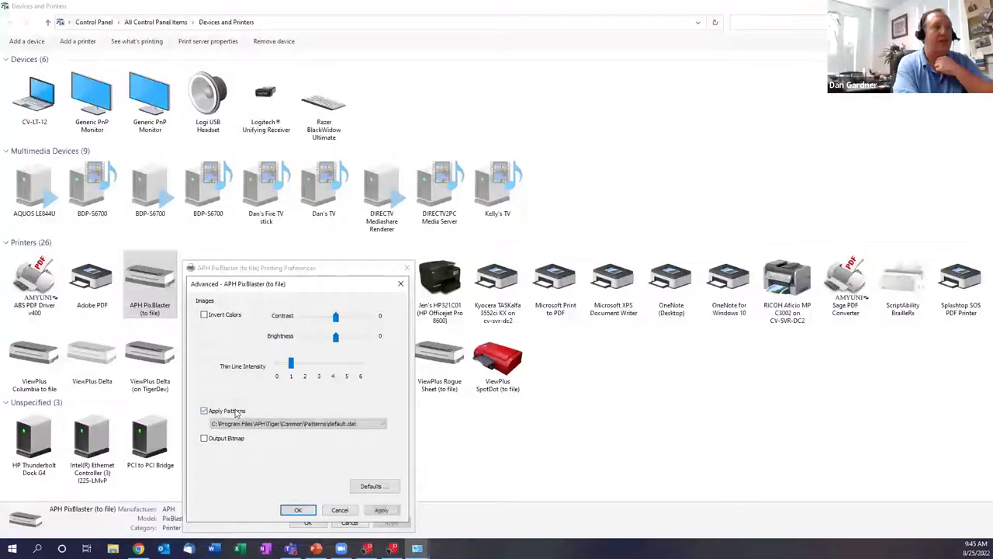
left_click(236, 411)
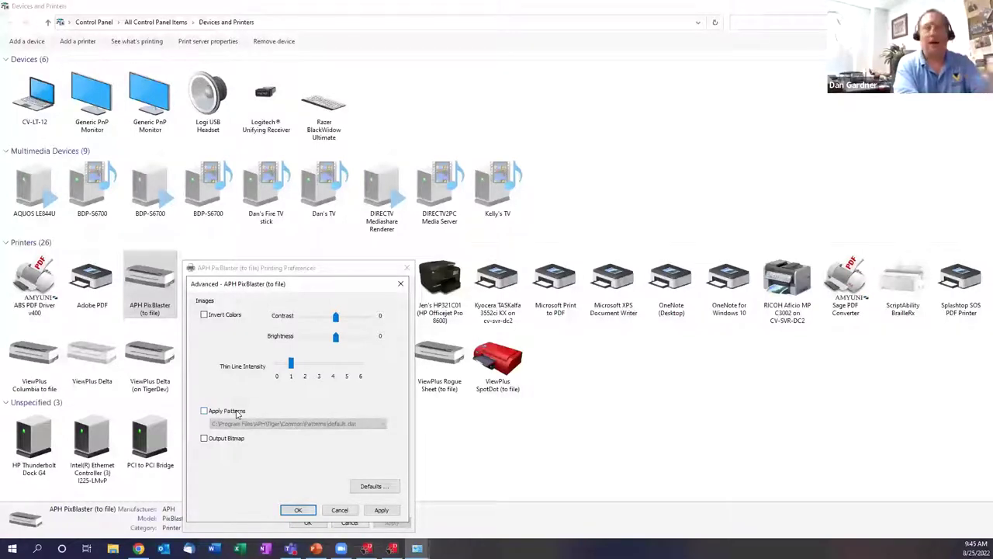
left_click(340, 510)
left_click(349, 523)
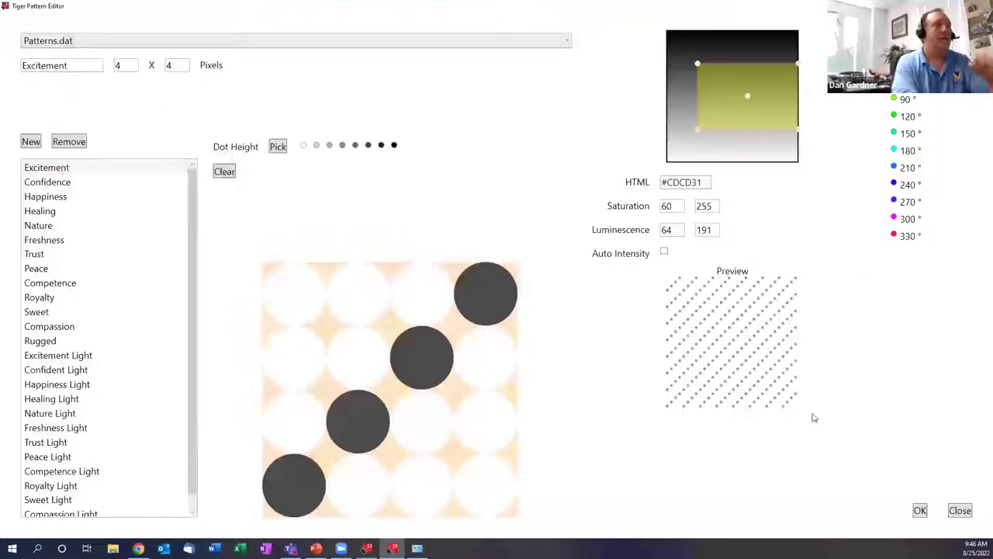
left_click(960, 510)
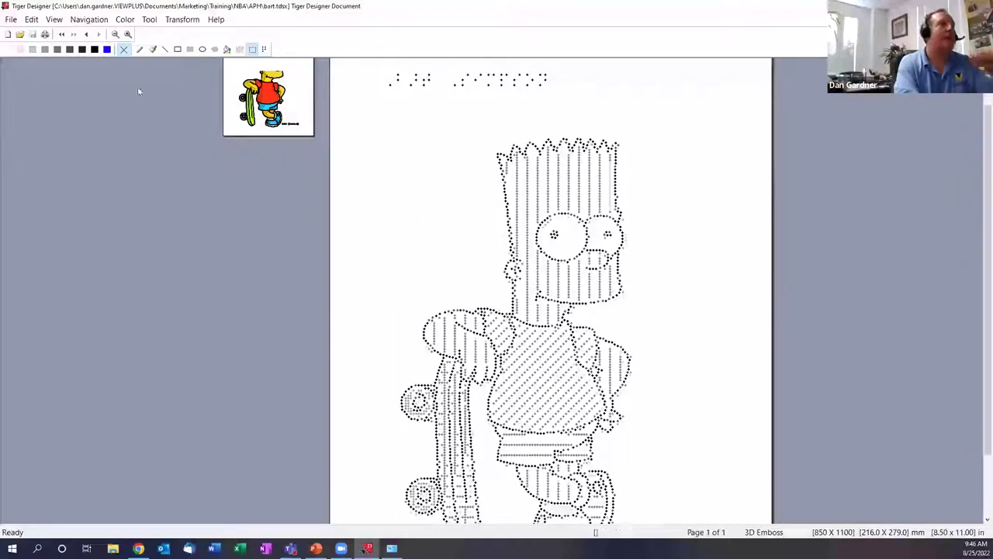
Draw a rectangle to the left of the figure's head and fill it with the Happiness pattern.
left_click(178, 49)
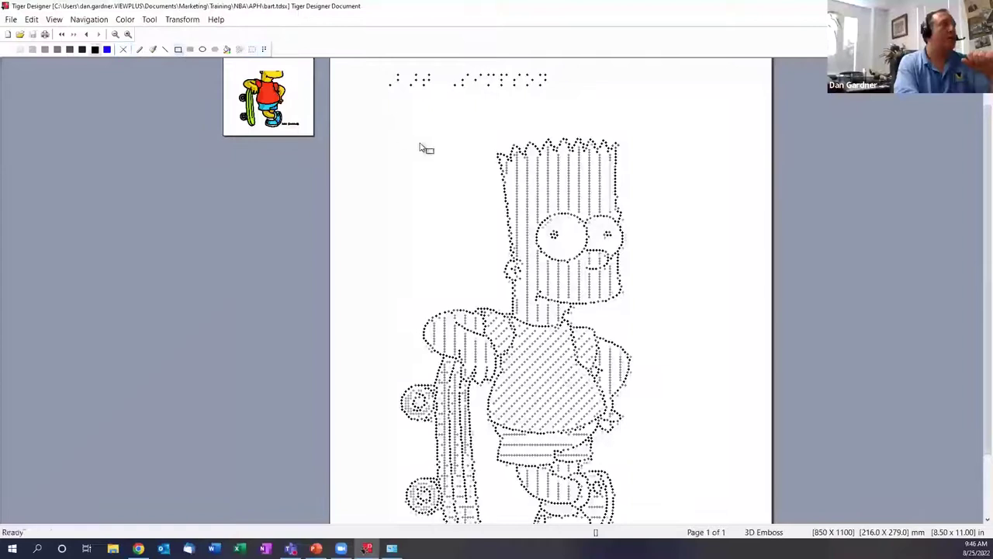
left_click_drag(378, 143, 480, 230)
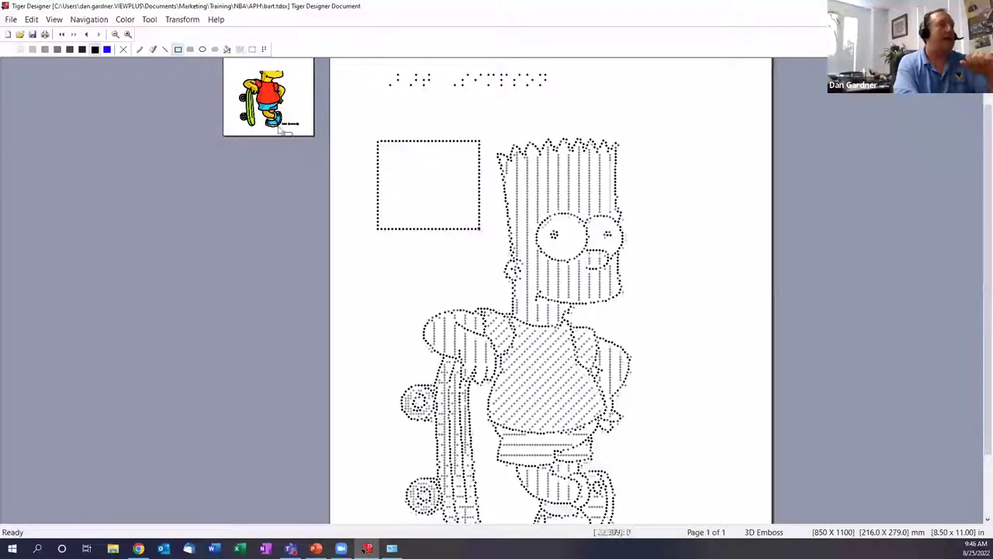
left_click(227, 50)
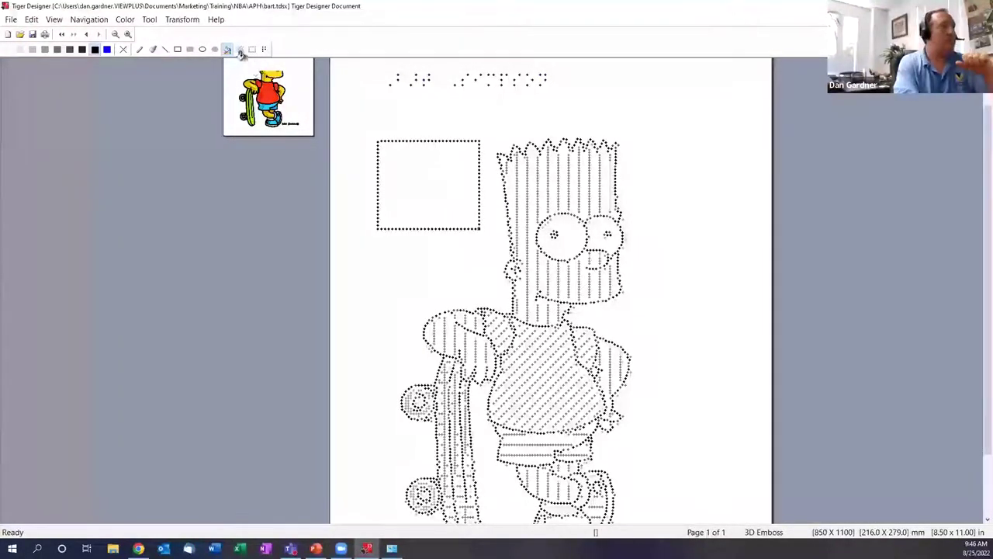
left_click(239, 49)
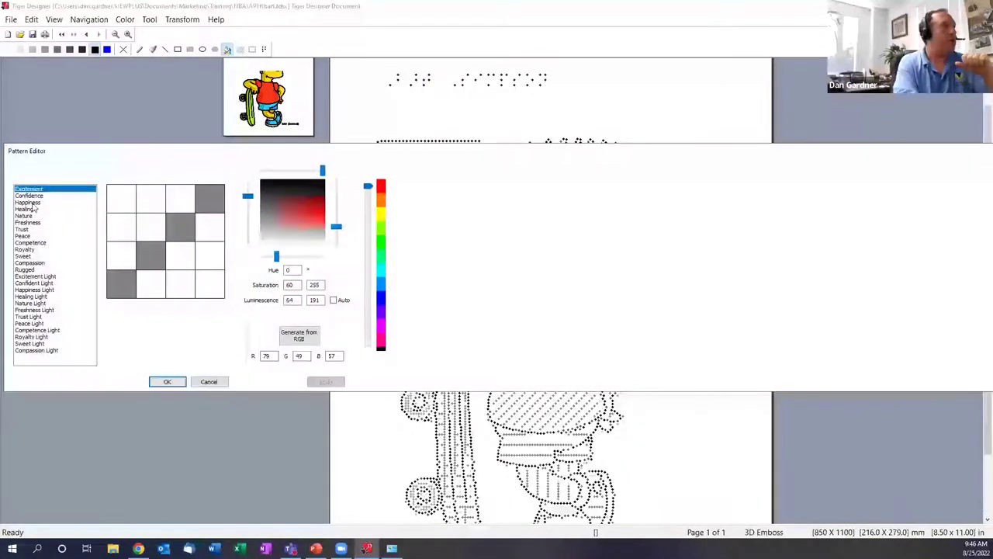
left_click(28, 202)
left_click(167, 381)
left_click(431, 186)
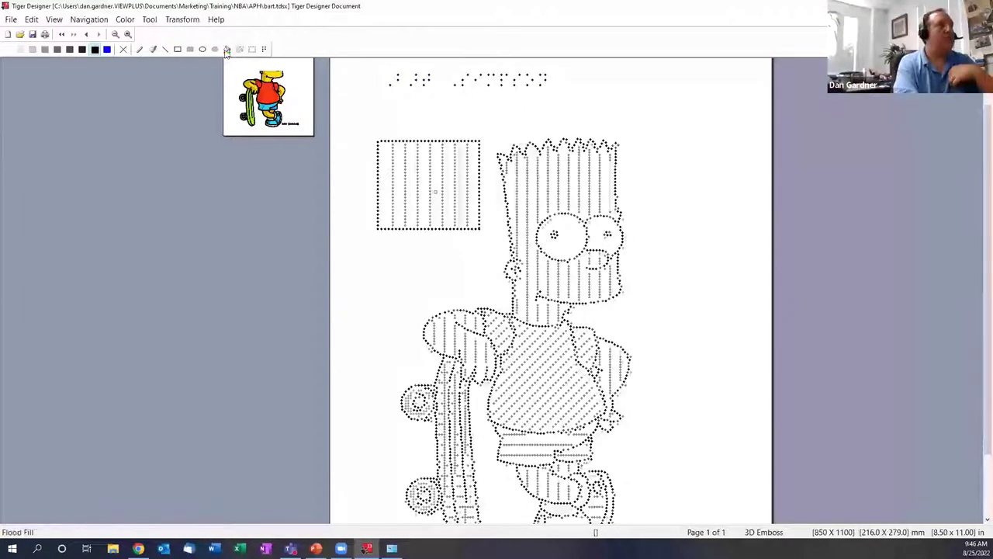
Draw a second rectangle to the right of the figure's head and flood fill it with a light gray dot height.
left_click(177, 49)
left_click_drag(669, 154, 738, 242)
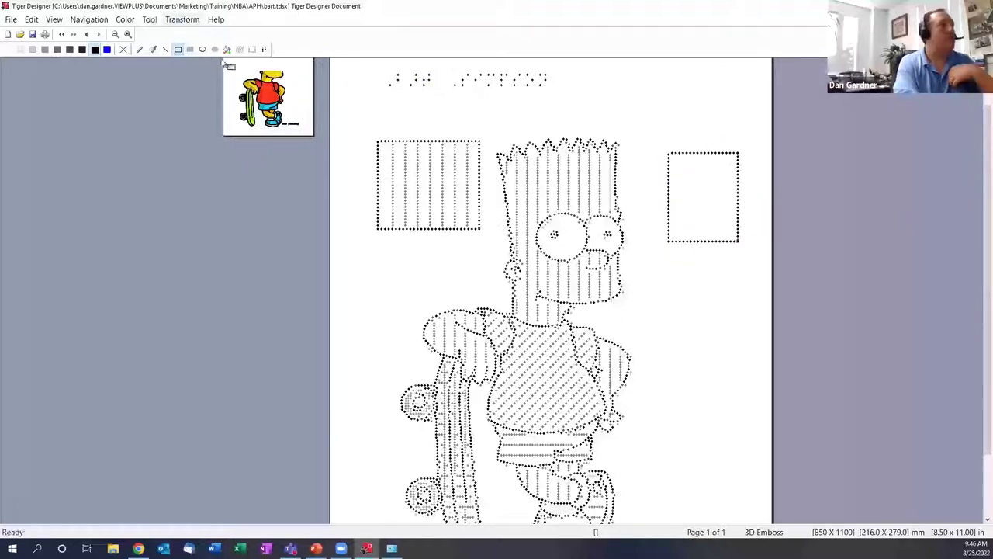
left_click(226, 50)
left_click(33, 49)
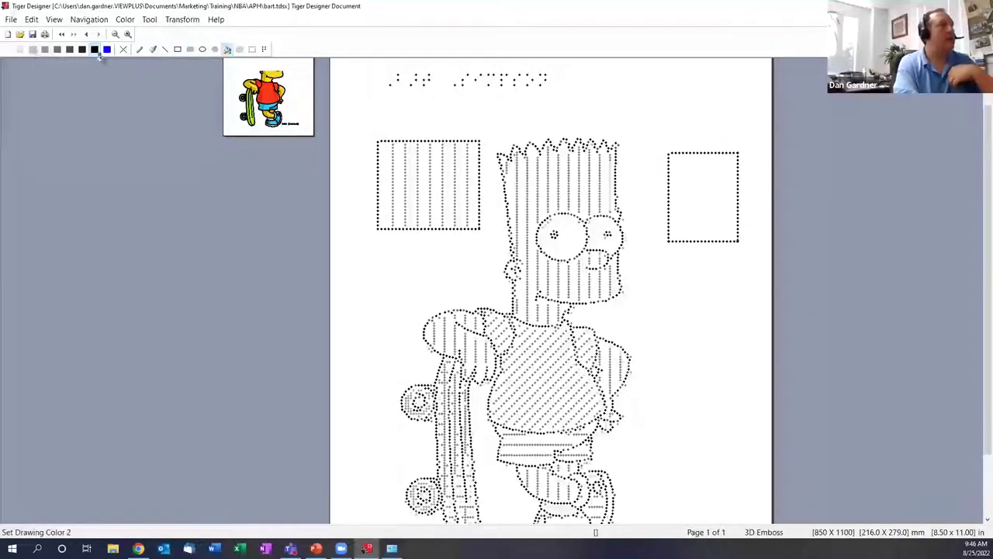
left_click(700, 175)
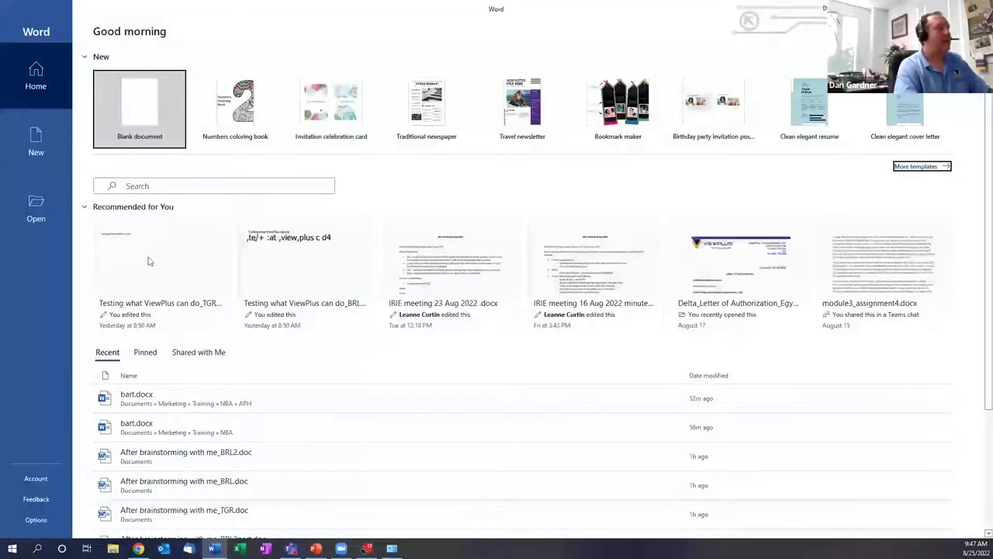
Open the recent bart.docx from the APH folder in Word, copy the Bart picture, and return to Tiger Designer.
left_click(137, 397)
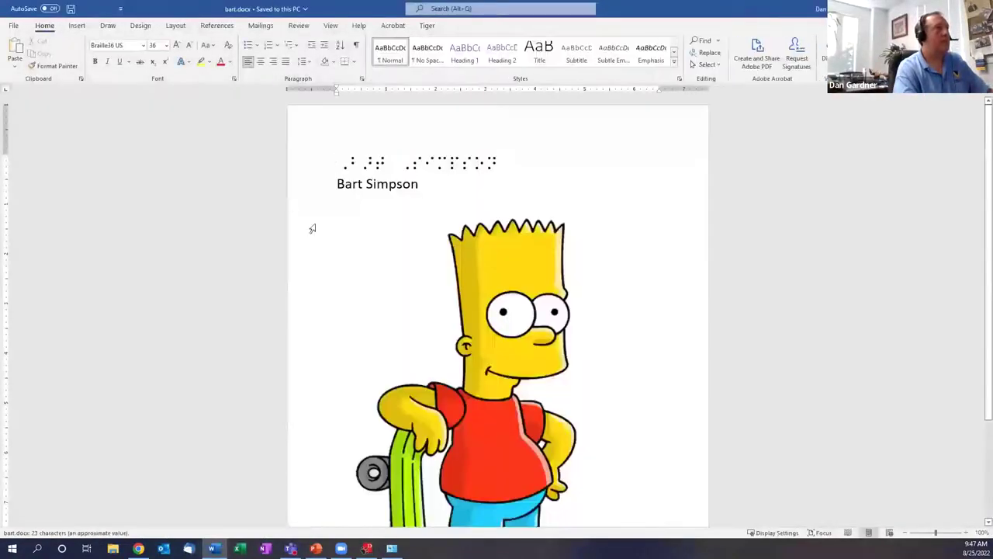
left_click(498, 285)
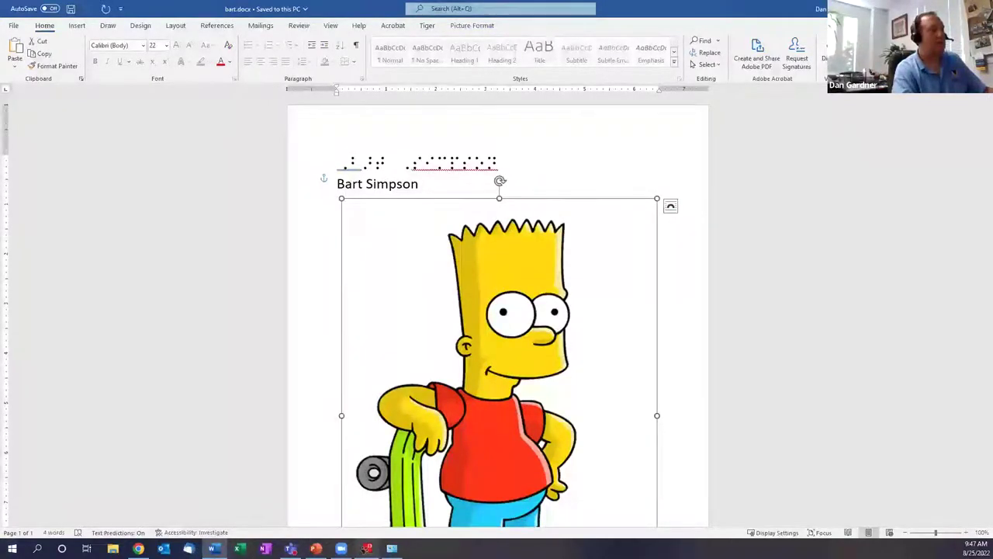
key("alt+Tab")
Discard the bart.pdf changes and create a Braille Paper (11.5 x 11 in) document for APH PixBlaster, Emboss Only (TigerPlus).
left_click(11, 20)
left_click(14, 34)
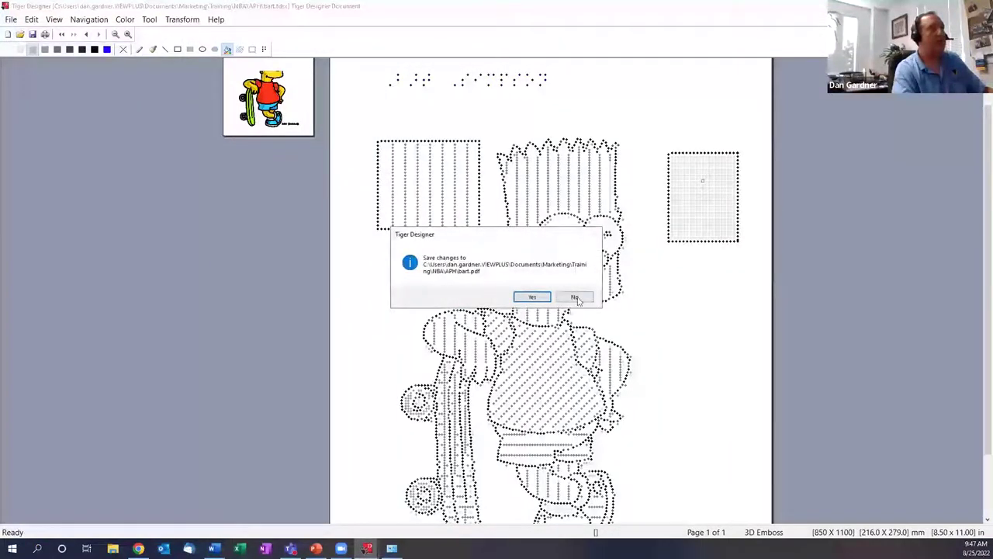
left_click(575, 297)
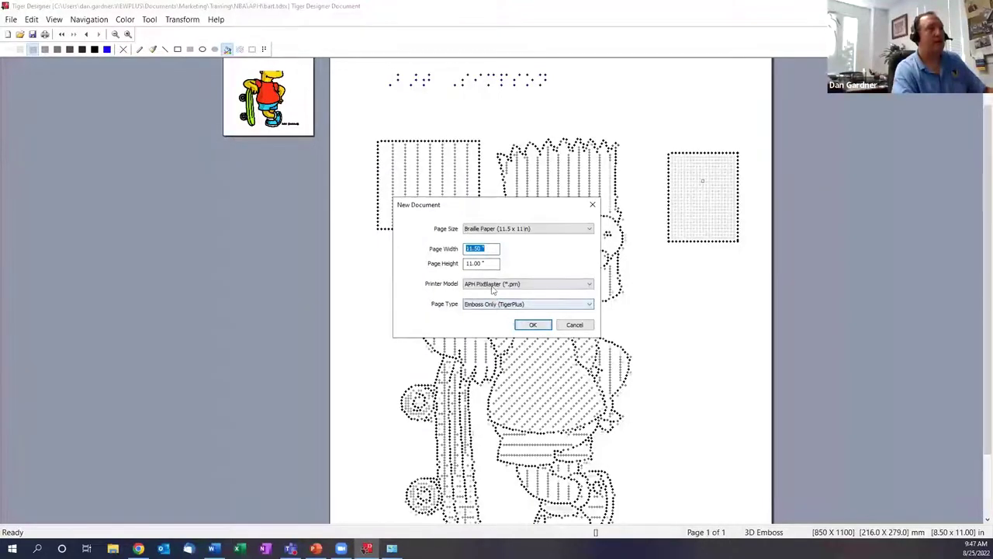
left_click(533, 325)
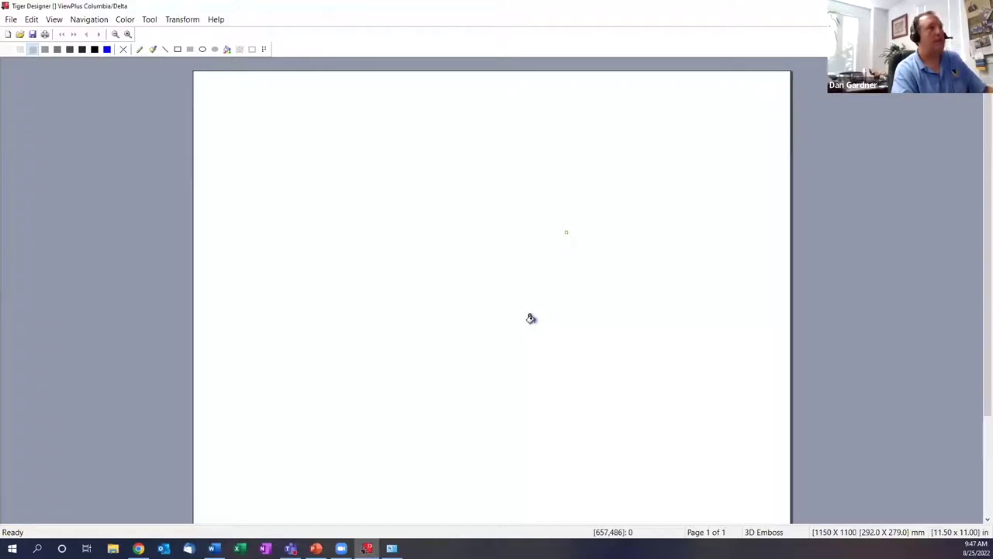
Paste the copied picture into the blank page, move it near the upper middle, and inspect its grayscale dots.
key("ctrl+v")
left_click_drag(598, 254, 322, 110)
scroll(858, 304, "down", 3)
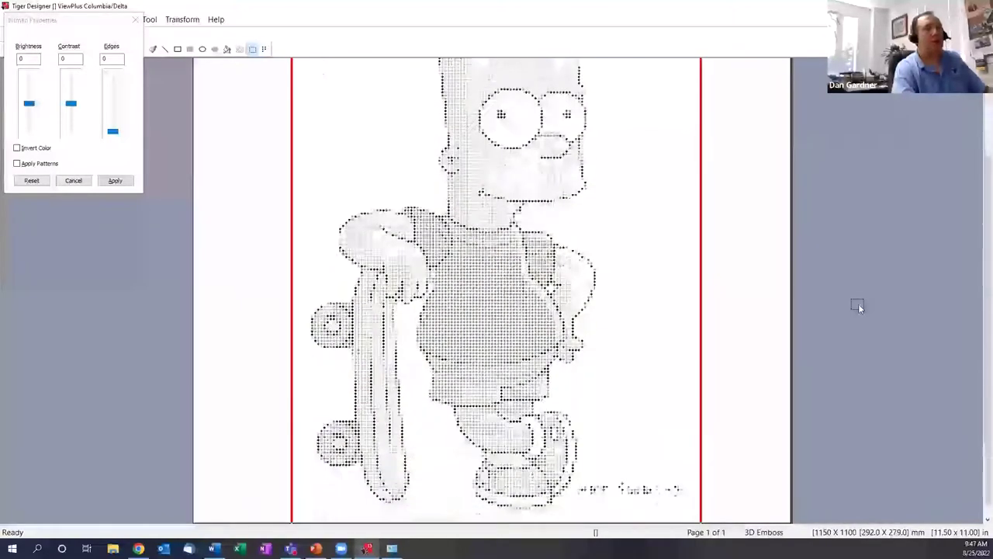
scroll(858, 303, "up", 3)
scroll(672, 281, "down", 1)
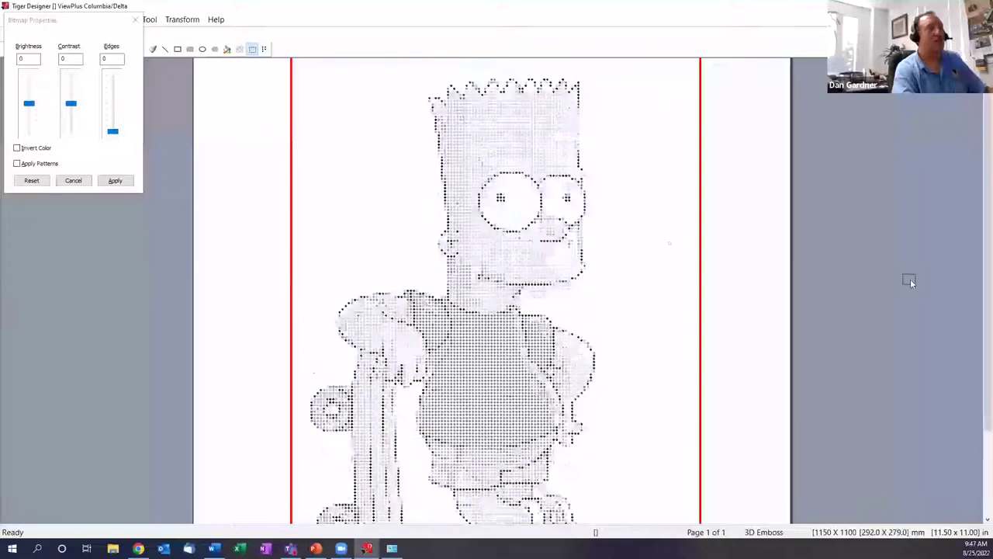
scroll(910, 278, "down", 3)
scroll(910, 278, "up", 4)
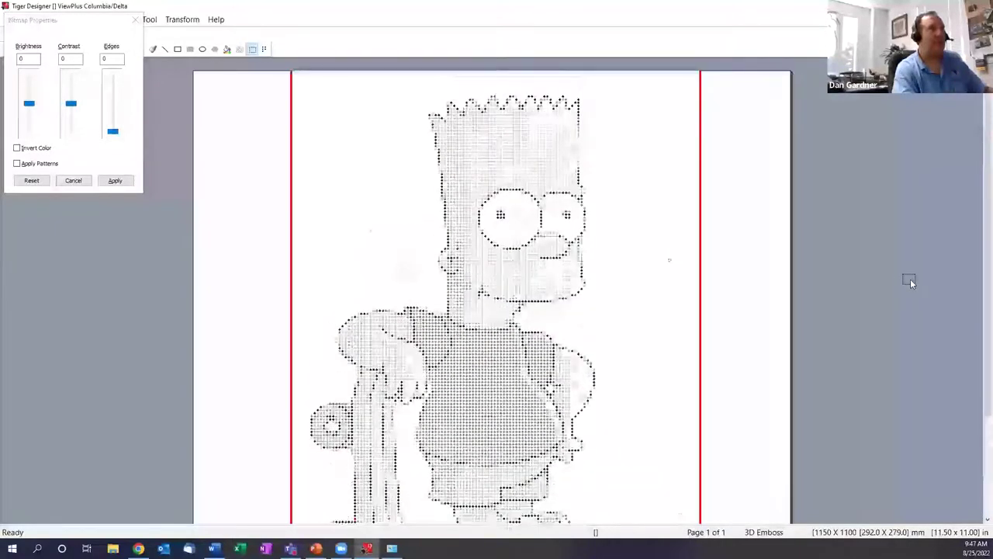
left_click_drag(676, 222, 677, 227)
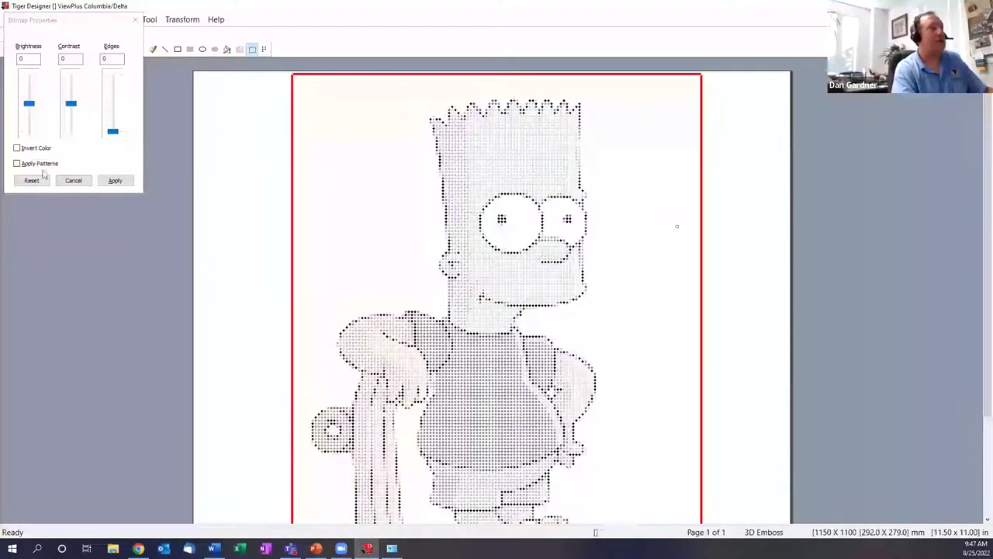
Apply pattern fills to the pasted Bart bitmap with brightness, contrast and edges at 0, and deselect it.
mouse_move(109, 134)
left_mouse_down()
mouse_move(112, 74)
mouse_move(115, 133)
left_mouse_up()
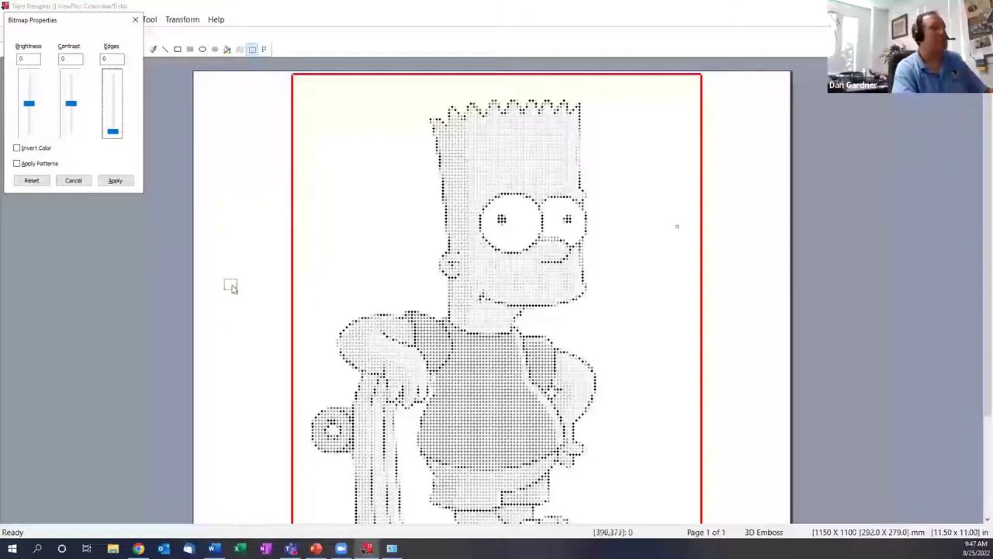
left_click(17, 164)
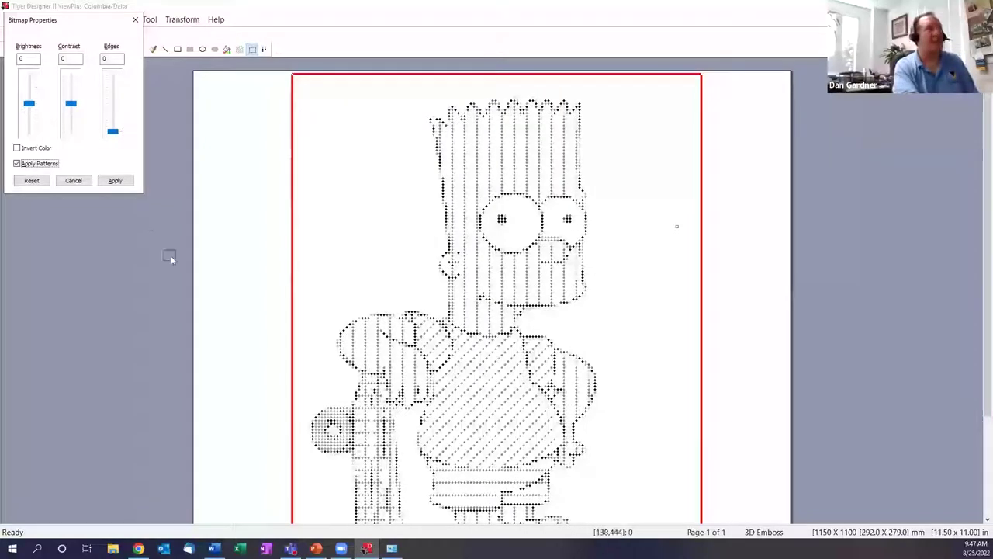
left_click(113, 181)
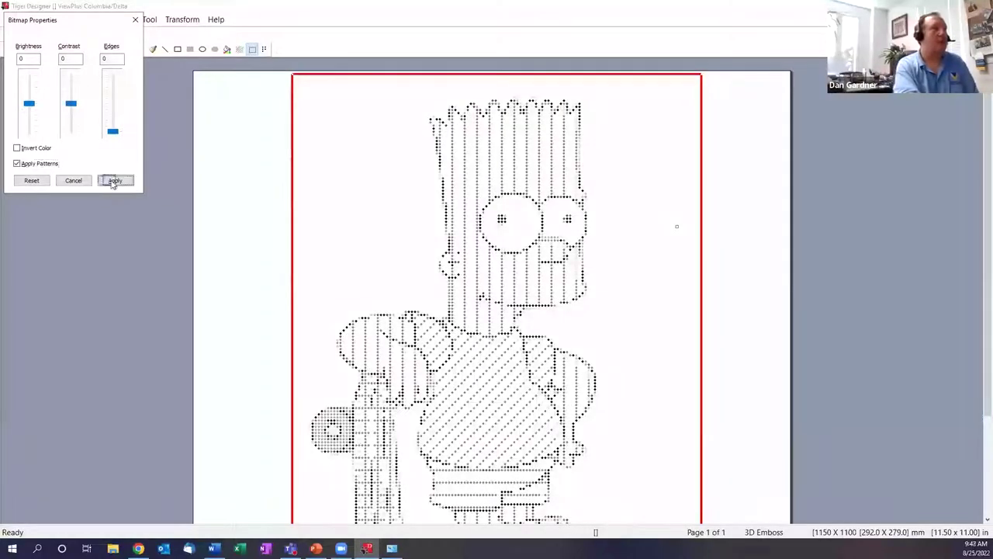
left_click(722, 243)
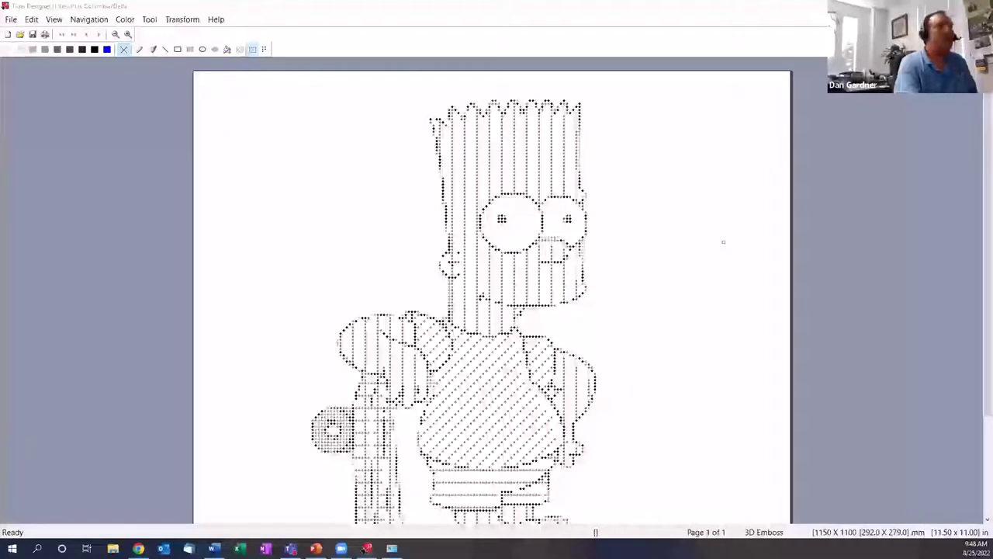
key("alt+Tab")
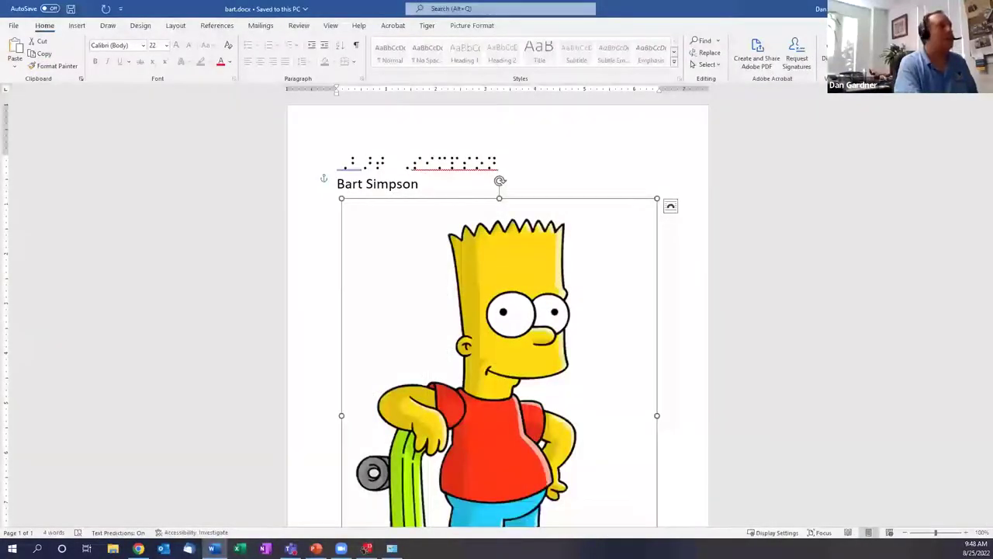
key("alt+Tab")
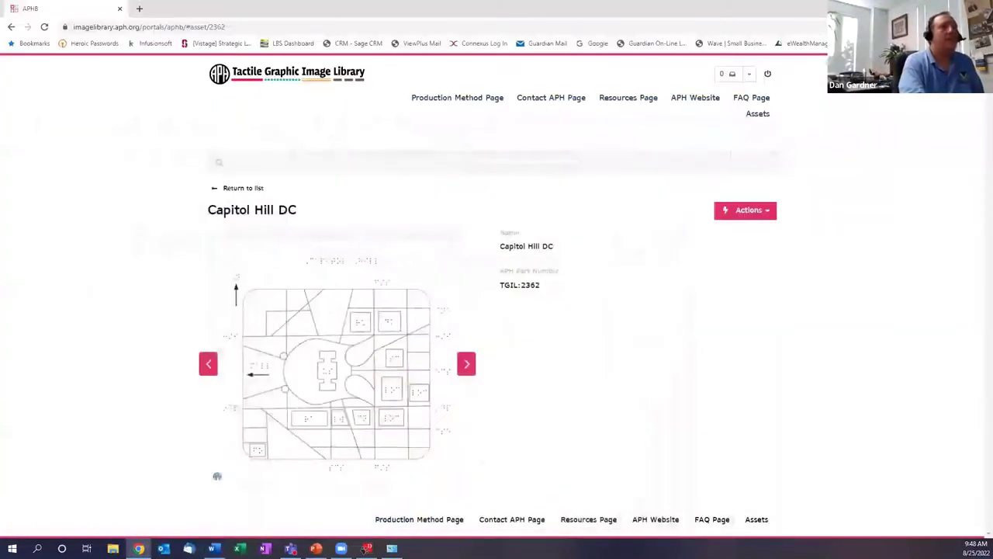
key("super+d")
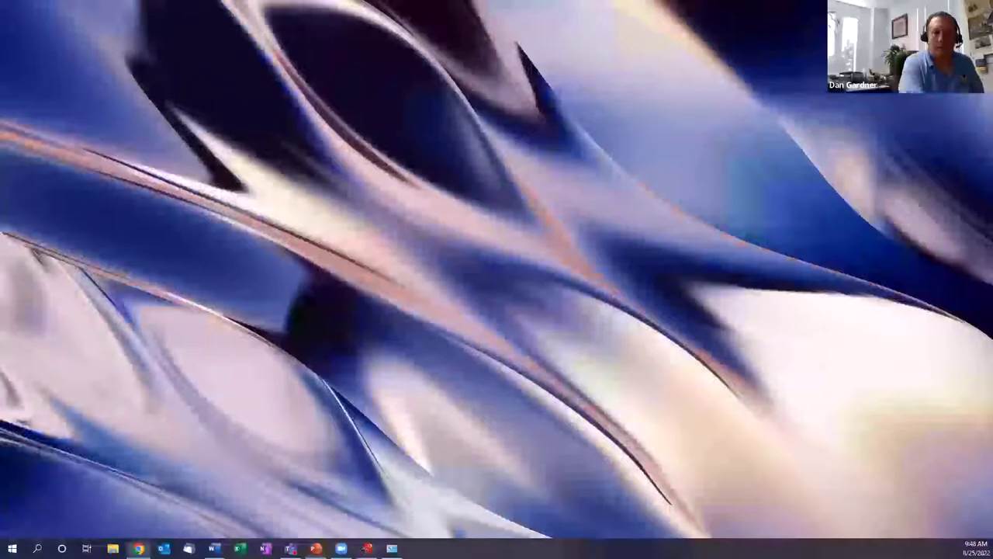
key("alt+Tab")
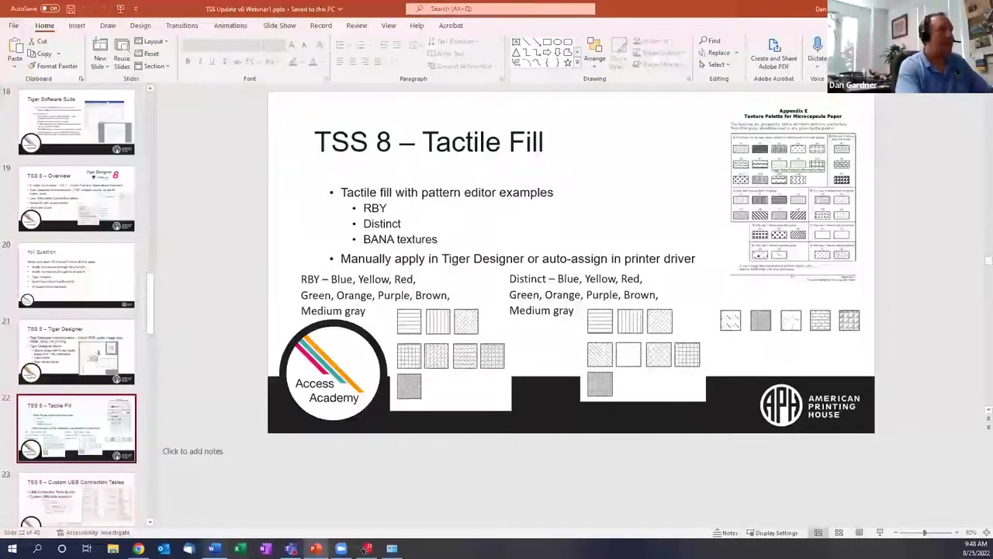
Switch to bart.docx in Word, deselect its picture, and create a new blank document.
key("alt+Tab")
scroll(739, 259, "down", 2)
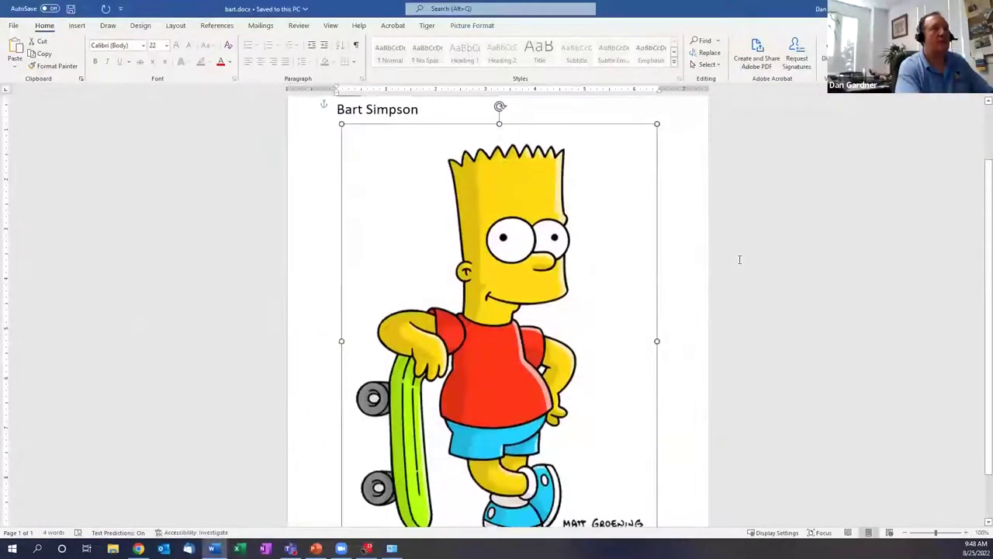
scroll(740, 259, "up", 1)
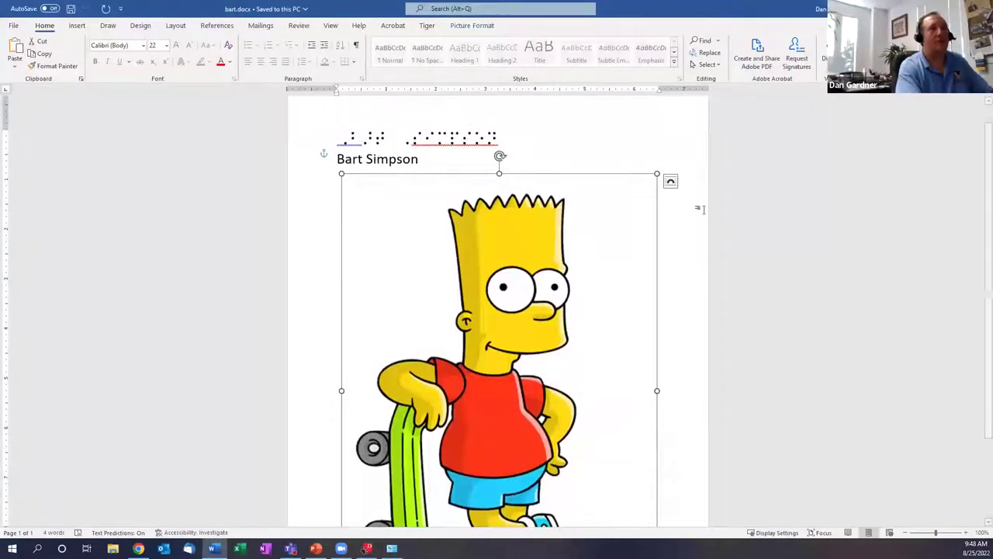
left_click(809, 275)
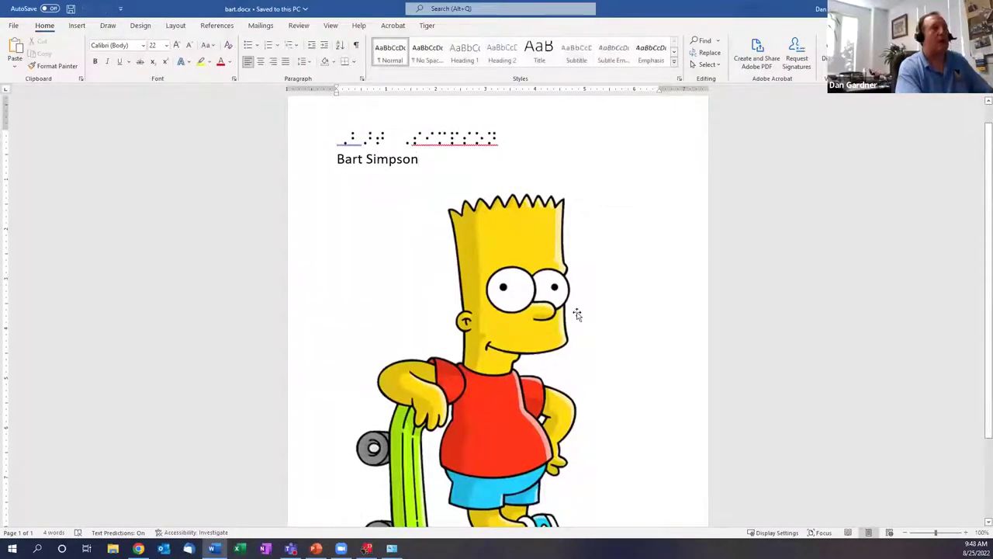
left_click(14, 26)
left_click(62, 73)
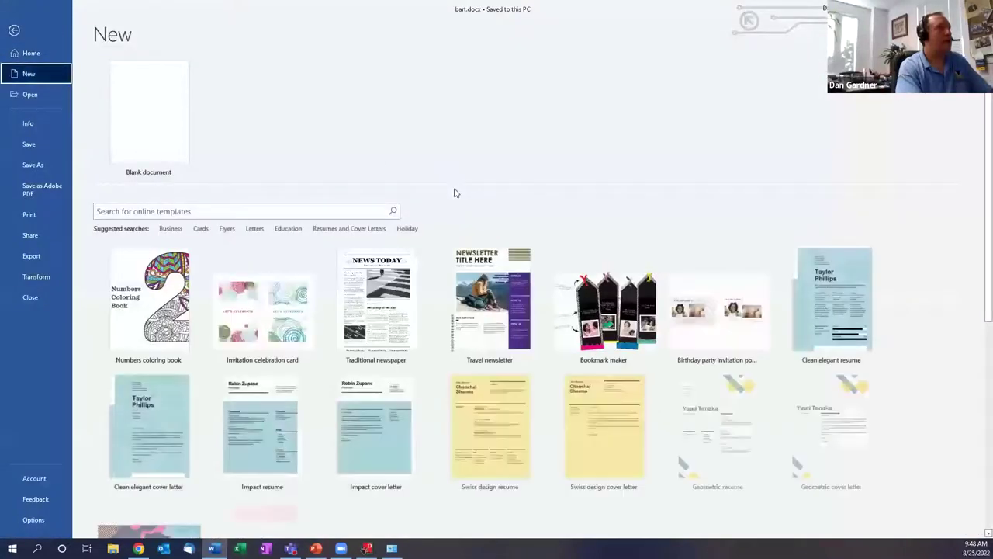
left_click(141, 113)
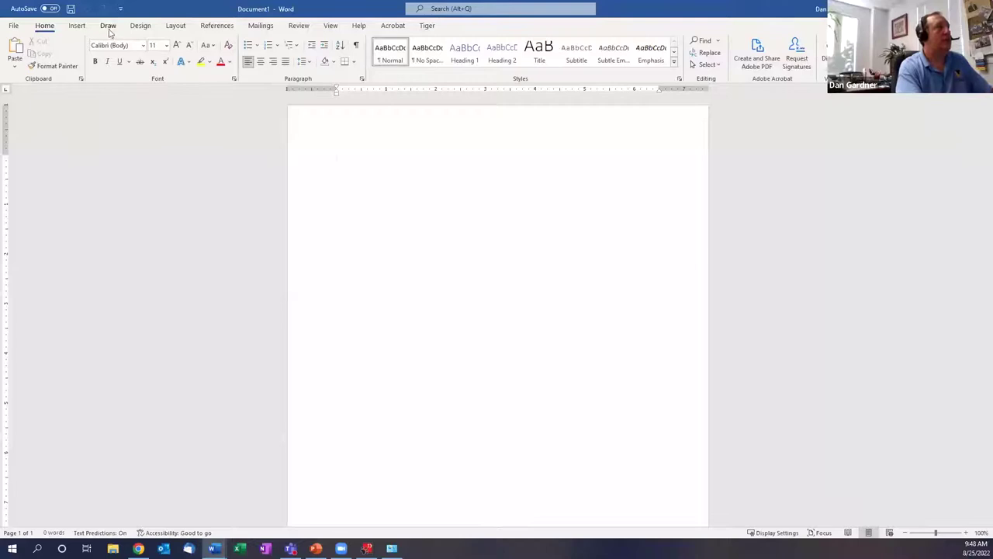
Search Bing's online pictures for "bart simpson cartoon" to insert into the blank document.
left_click(81, 29)
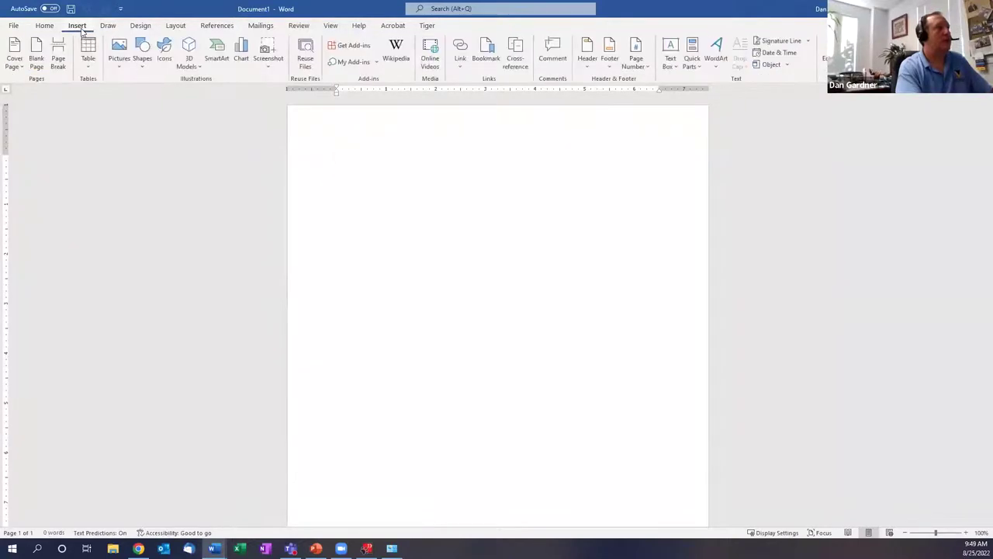
left_click(121, 69)
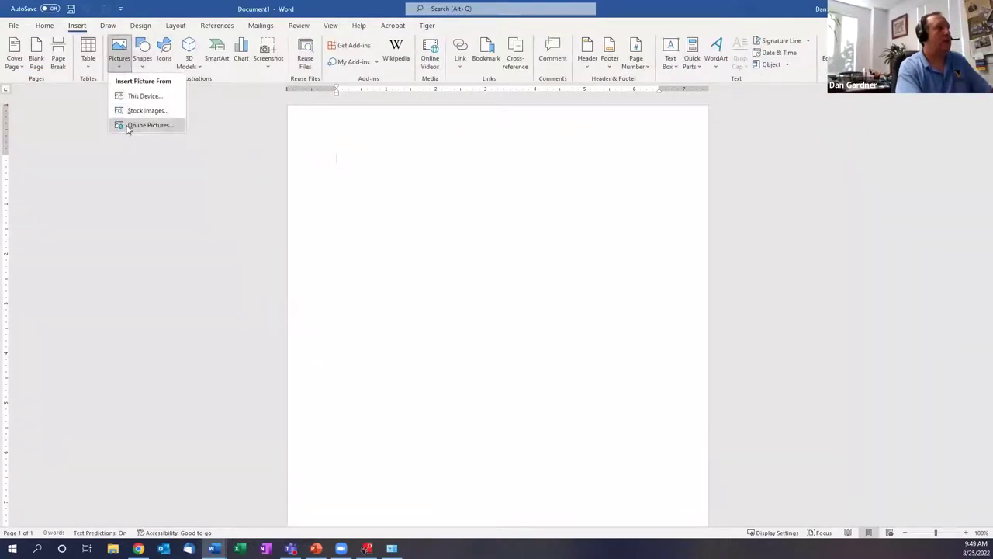
left_click(130, 125)
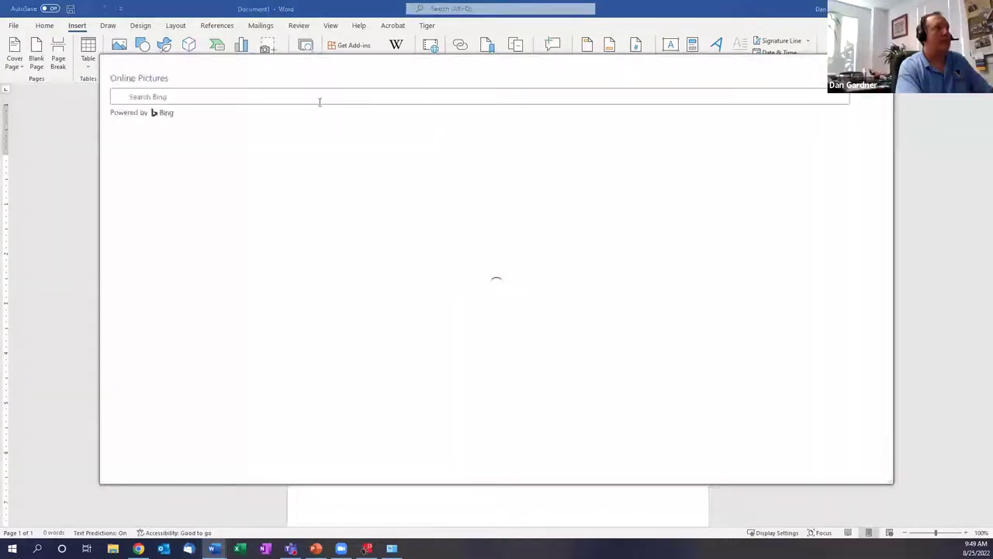
type("bbar")
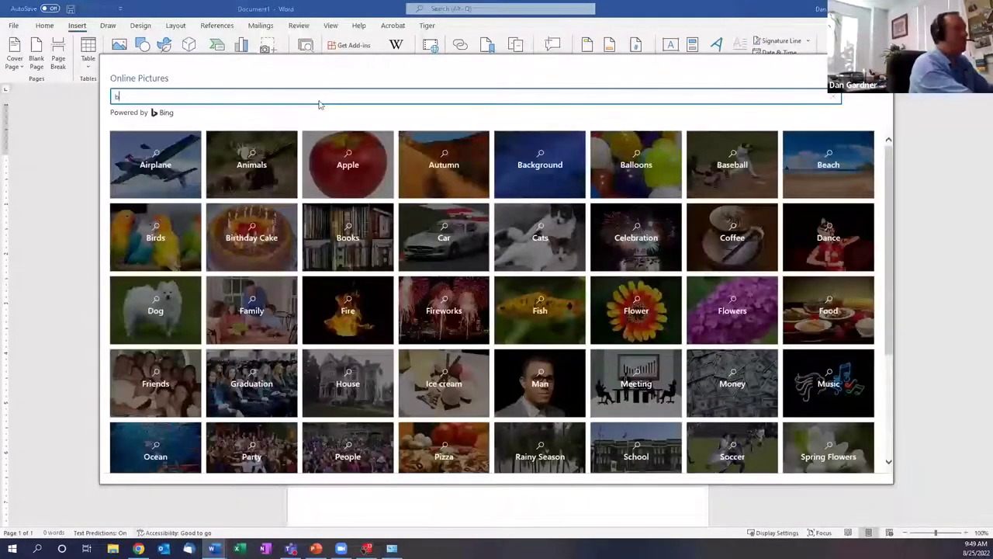
key("BackSpace")
type("art simp")
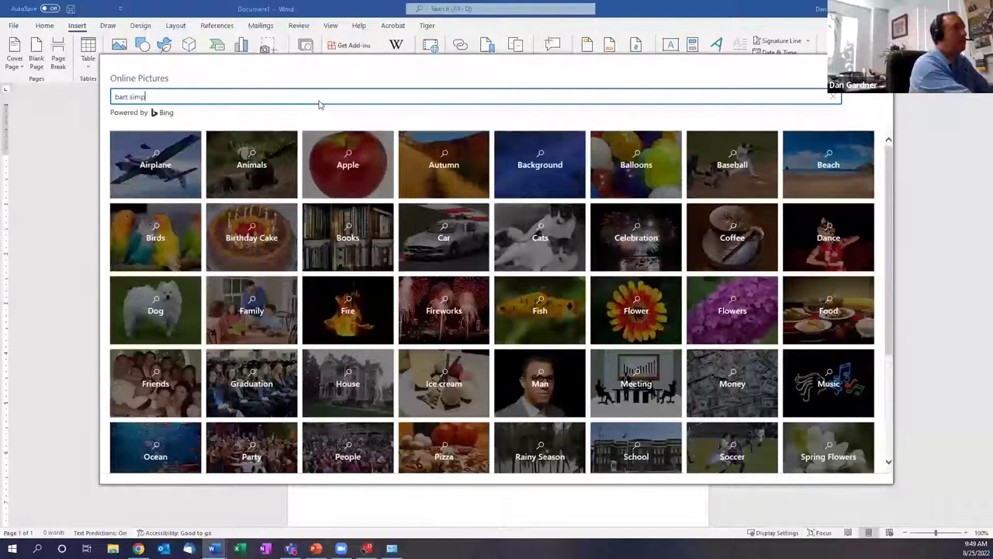
type("son cartto")
type("oon")
key("Return")
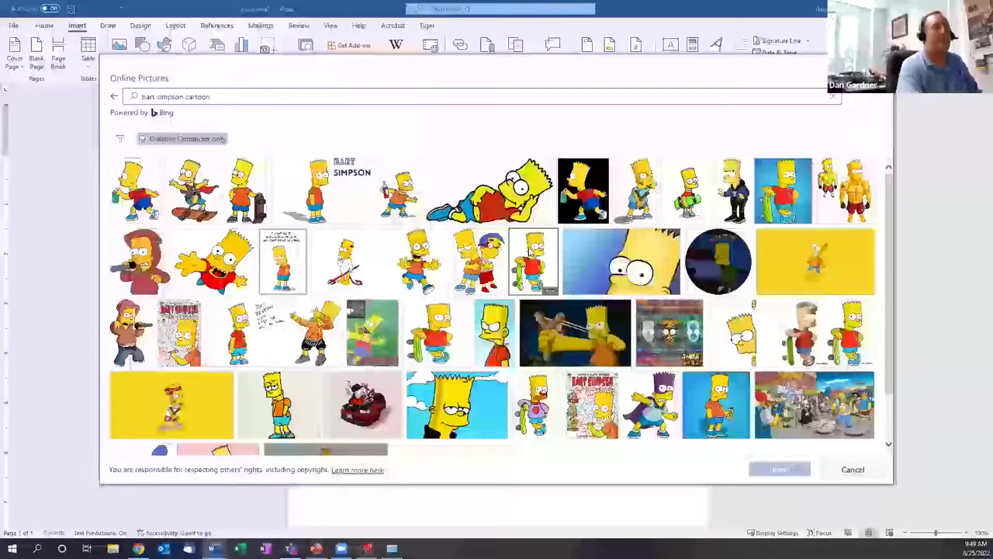
Insert the search result showing Bart leaning on a green skateboard, enlarge it on the page, and select it.
left_click(532, 252)
left_click(779, 468)
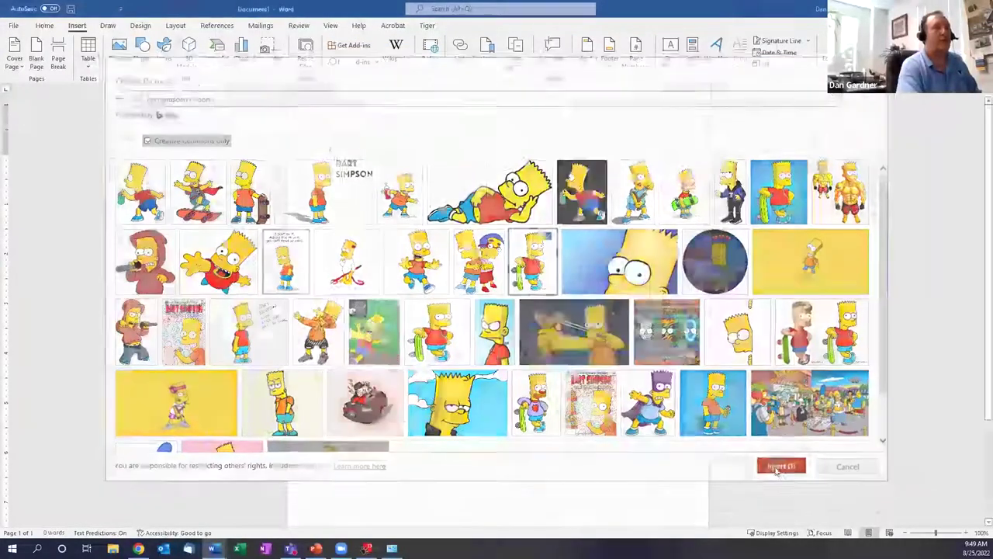
left_click_drag(531, 440, 608, 504)
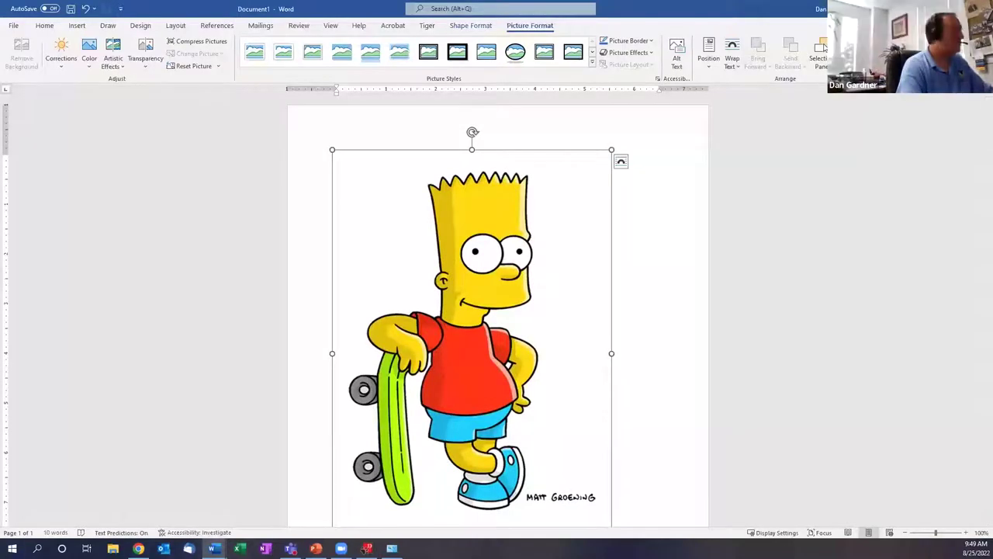
left_click(528, 240)
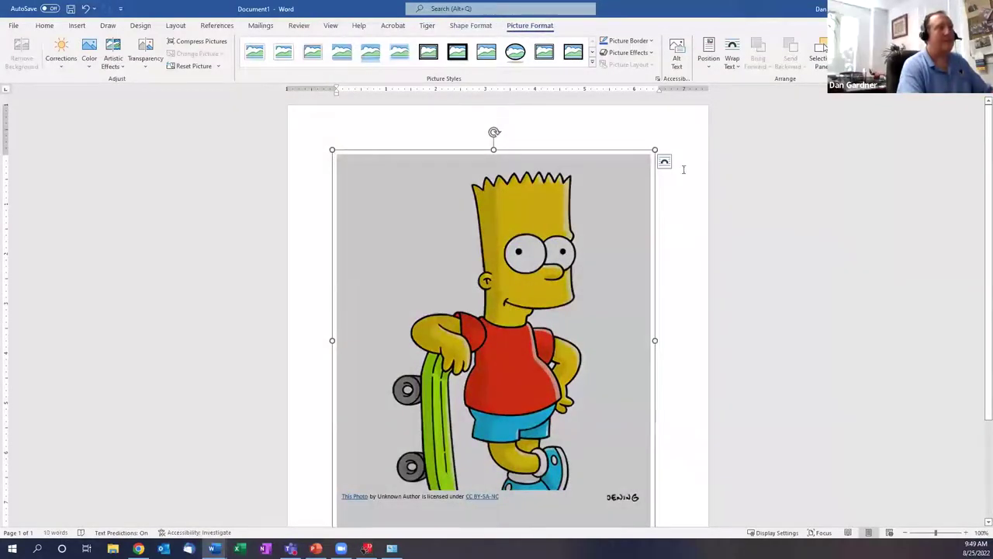
Set the picture's text wrapping to In Front of Text and move it down to leave space above it.
left_click(664, 162)
left_click(741, 258)
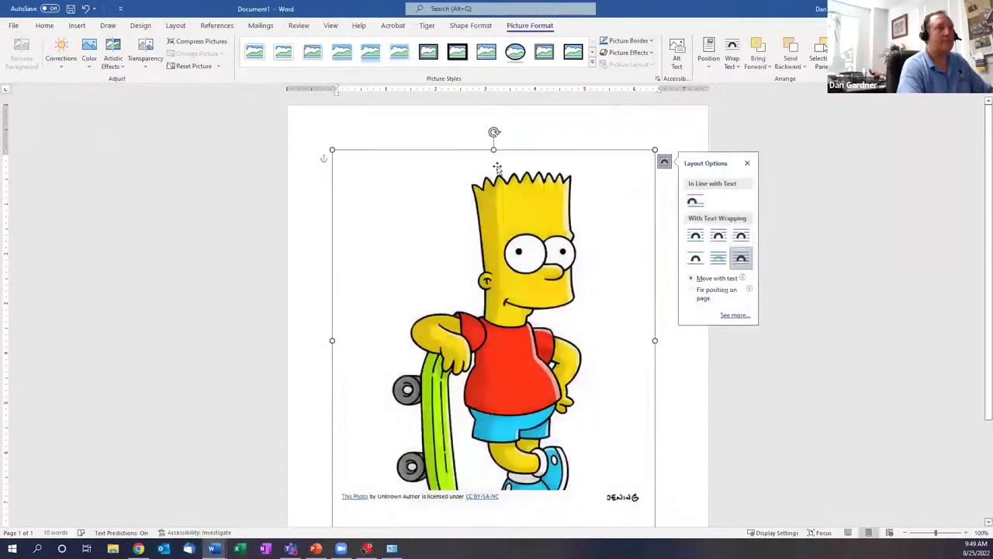
left_click_drag(475, 168, 467, 244)
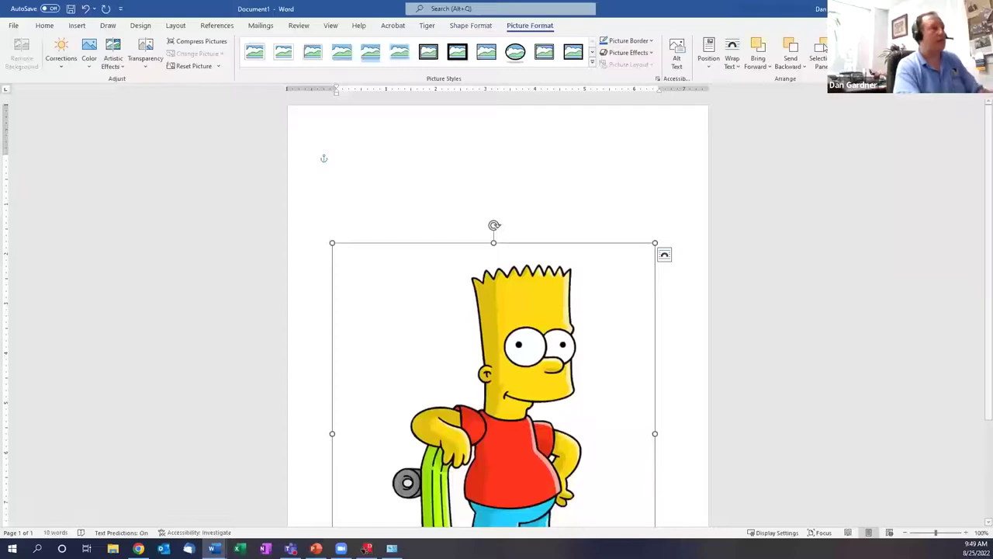
Switch from Word to the TSS 8 – Tactile Fill slide in PowerPoint.
left_click(13, 25)
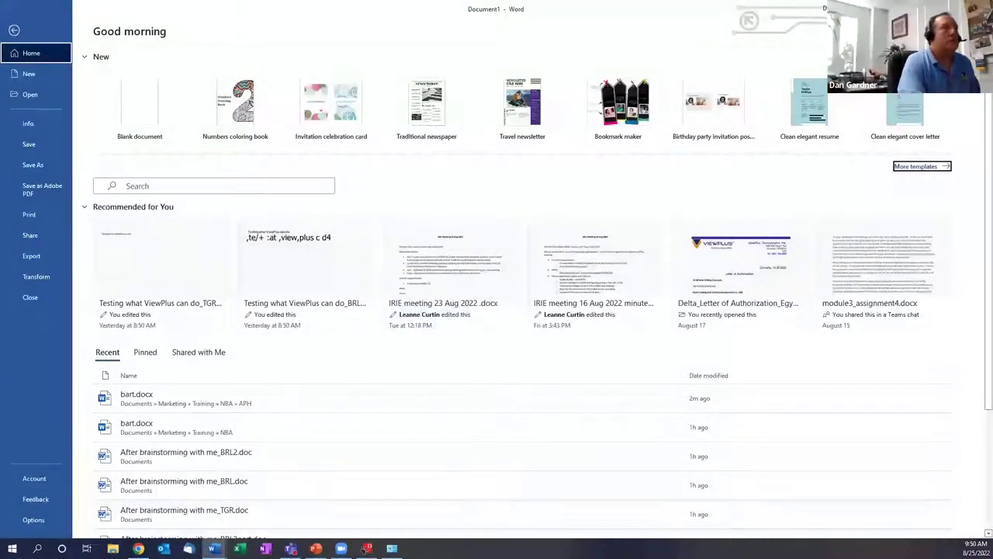
key("alt+Tab")
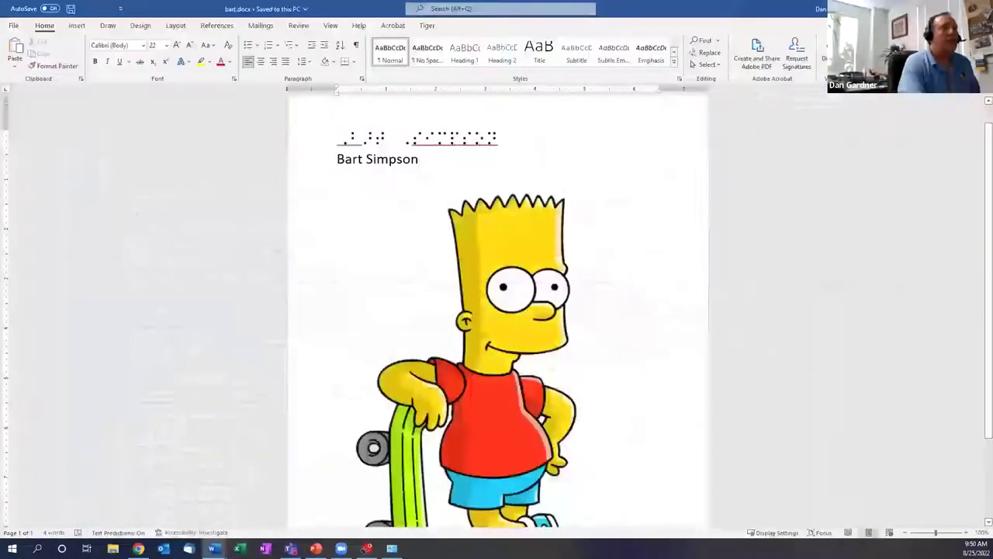
key("alt+Tab")
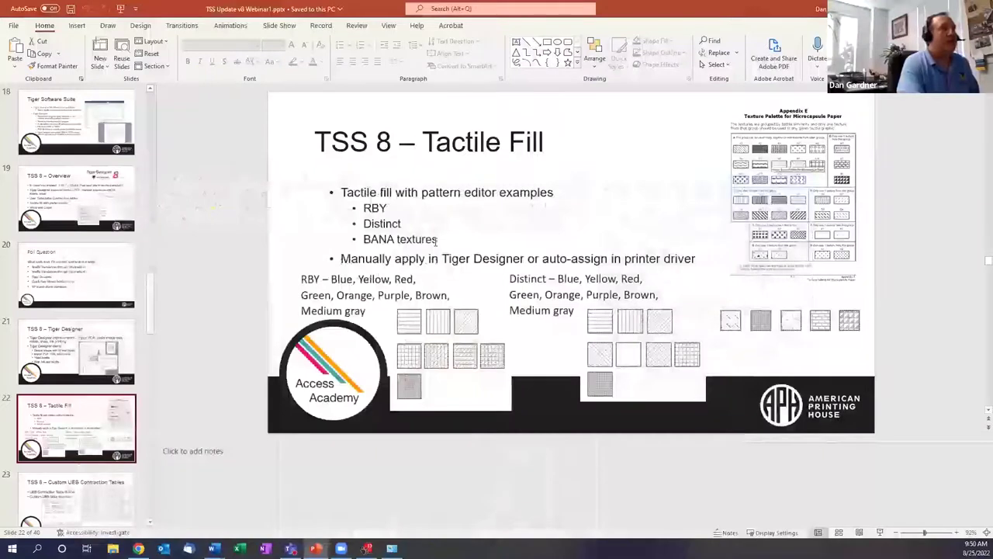
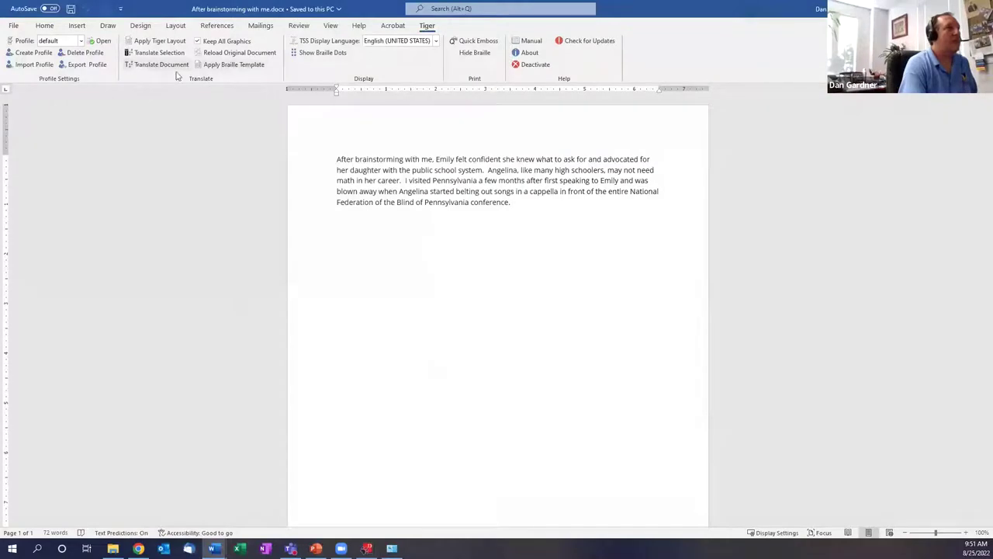
Translate After brainstorming with me.docx into braille, and compare the braille dot and ASCII displays, leaving ASCII shown.
left_click(165, 71)
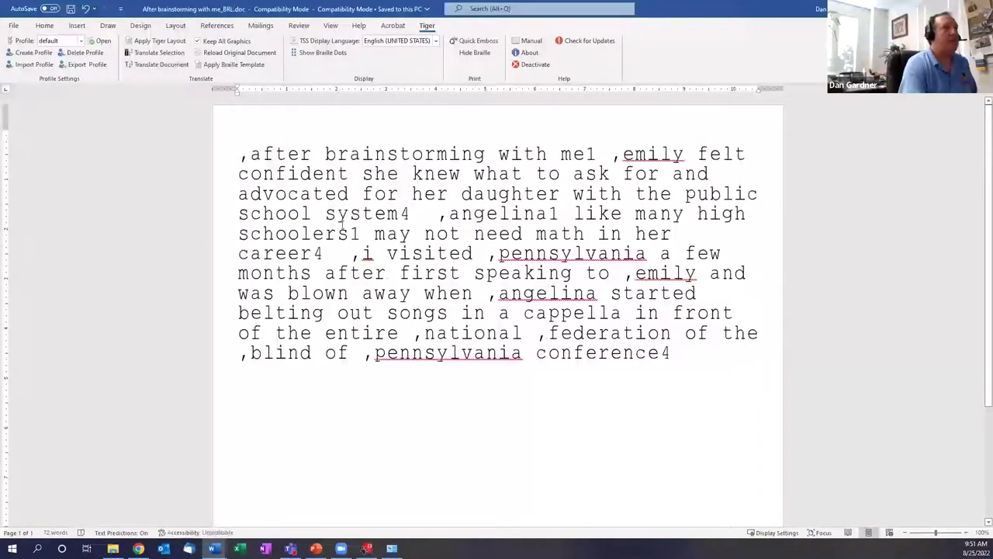
left_click(317, 52)
left_click(317, 55)
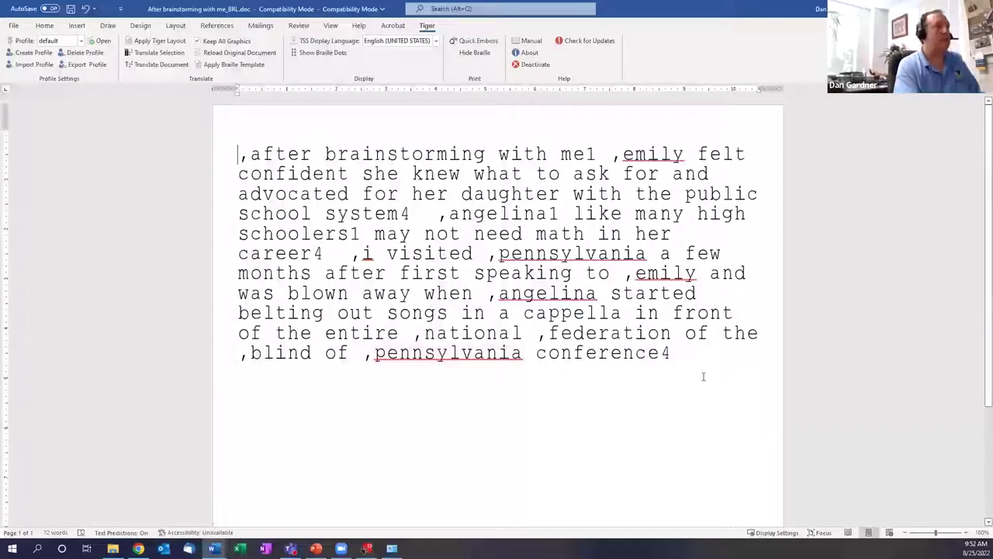
left_click(319, 53)
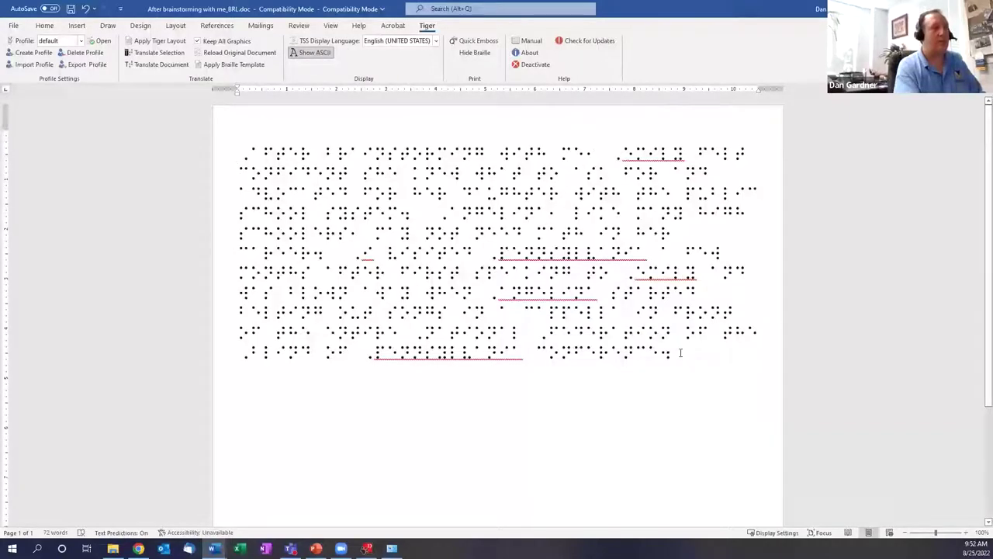
left_click(314, 52)
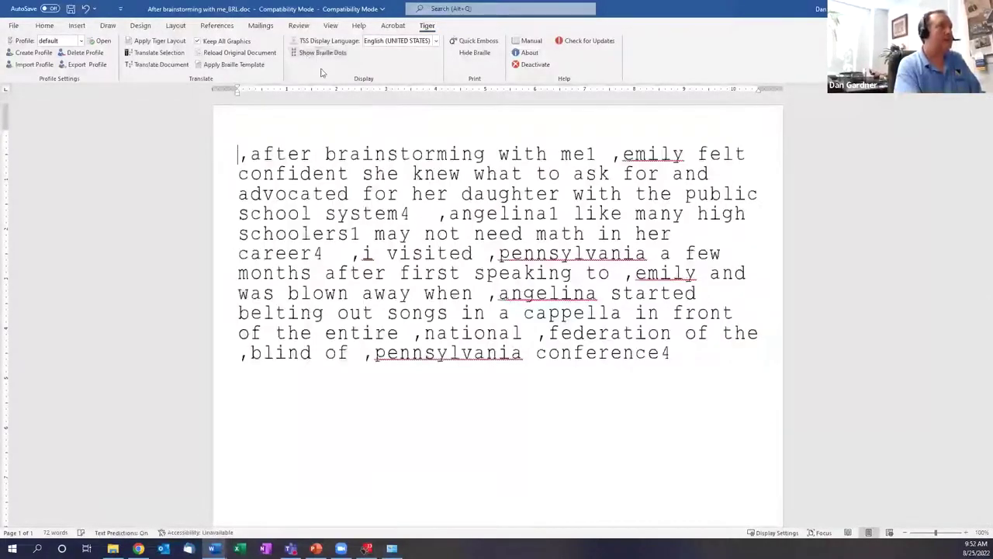
Save the translated document in the APH folder as After brainstorming with me_BRL1 in Word 97-2003 format.
left_click(13, 26)
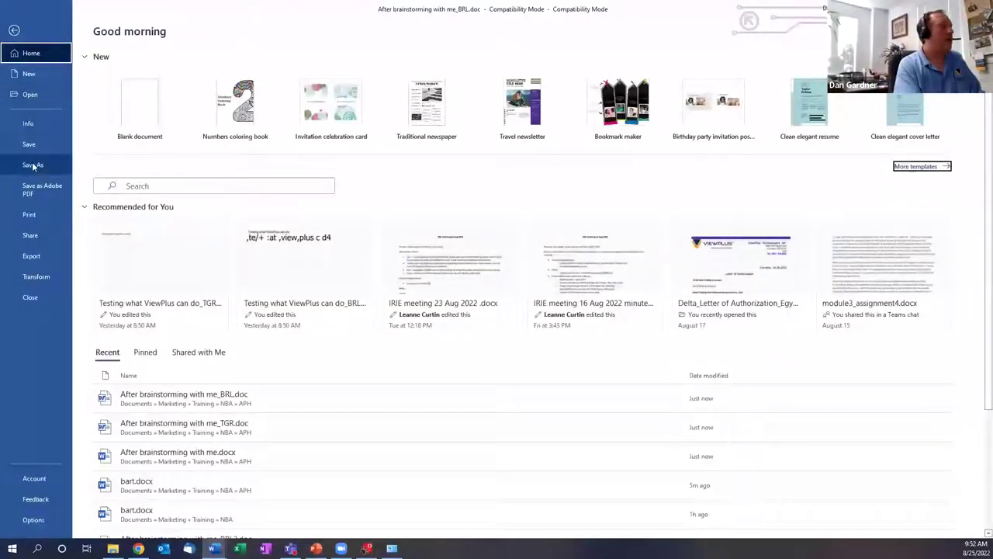
left_click(33, 165)
left_click(411, 77)
left_click(411, 78)
type("1")
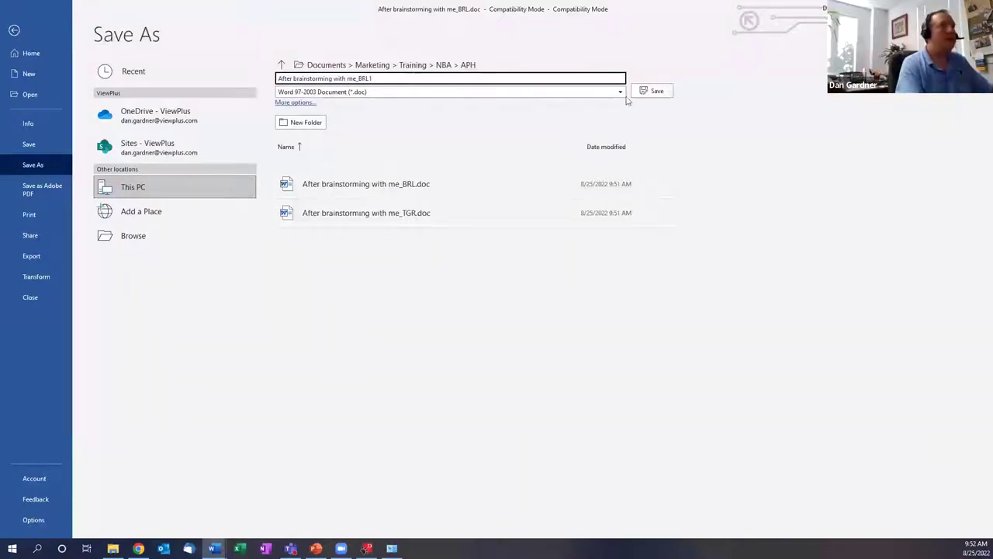
left_click(651, 91)
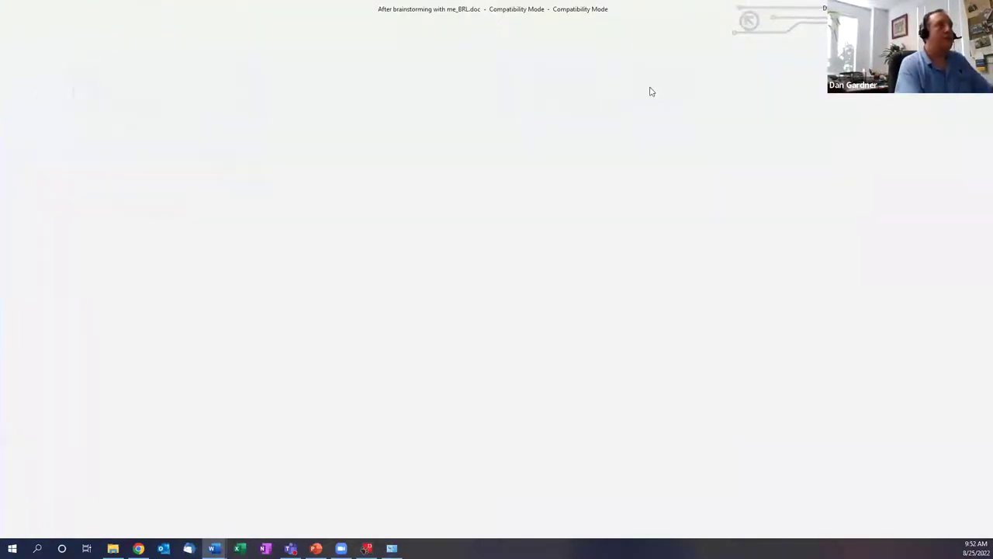
Set the default profile's braille type to Grade 2 (standard contracted) and save the profile.
left_click(104, 40)
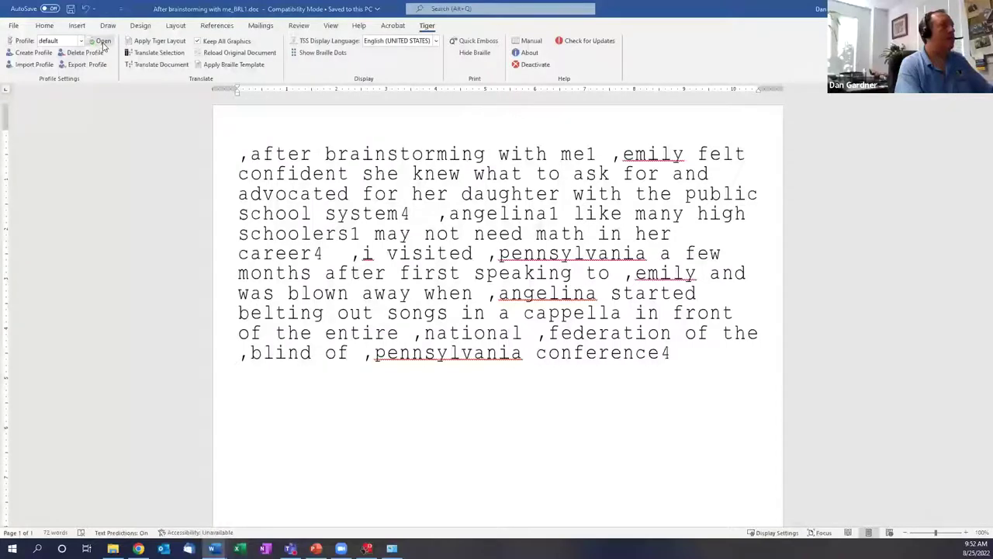
left_click(210, 110)
left_click(205, 122)
left_click(293, 282)
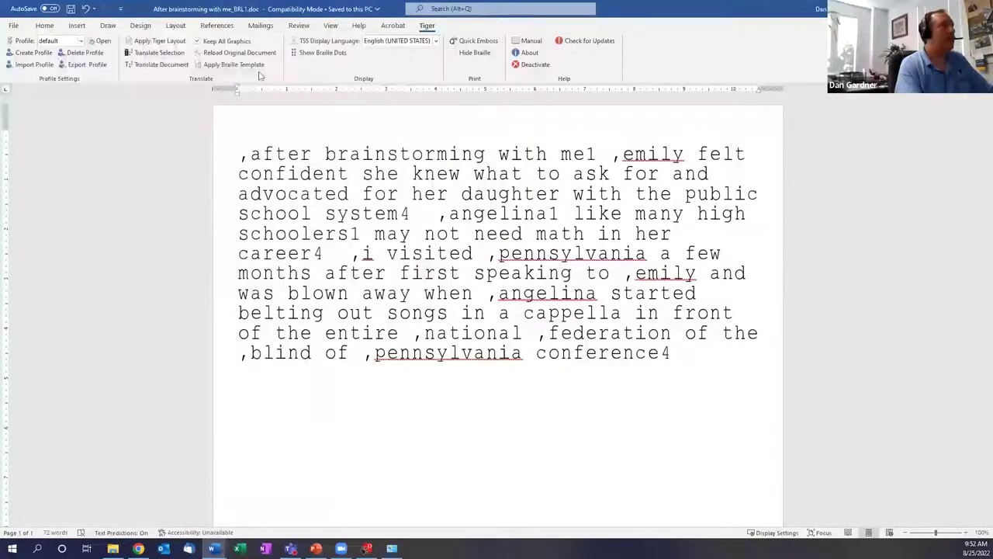
Reload the original After brainstorming with me.docx and translate it into contracted braille.
left_click(268, 52)
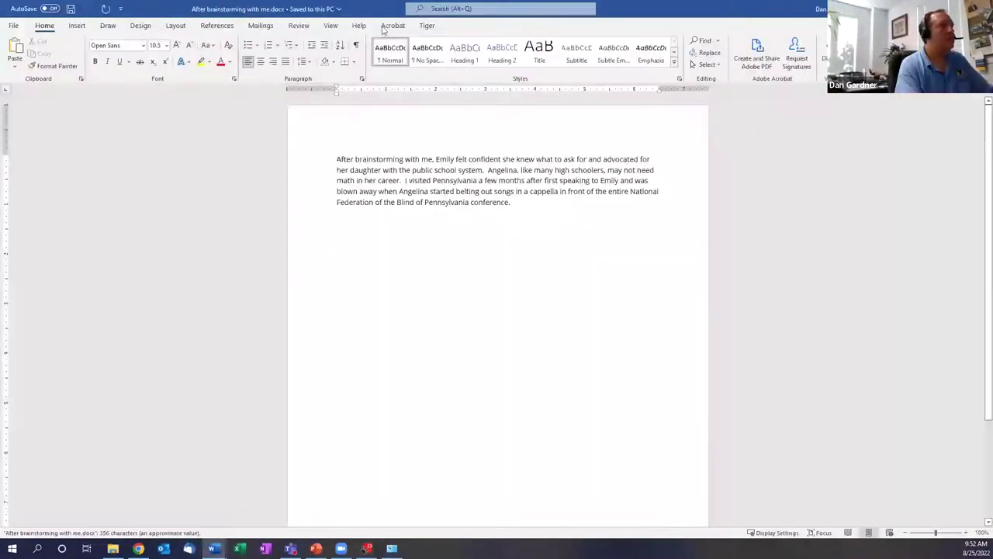
left_click(425, 25)
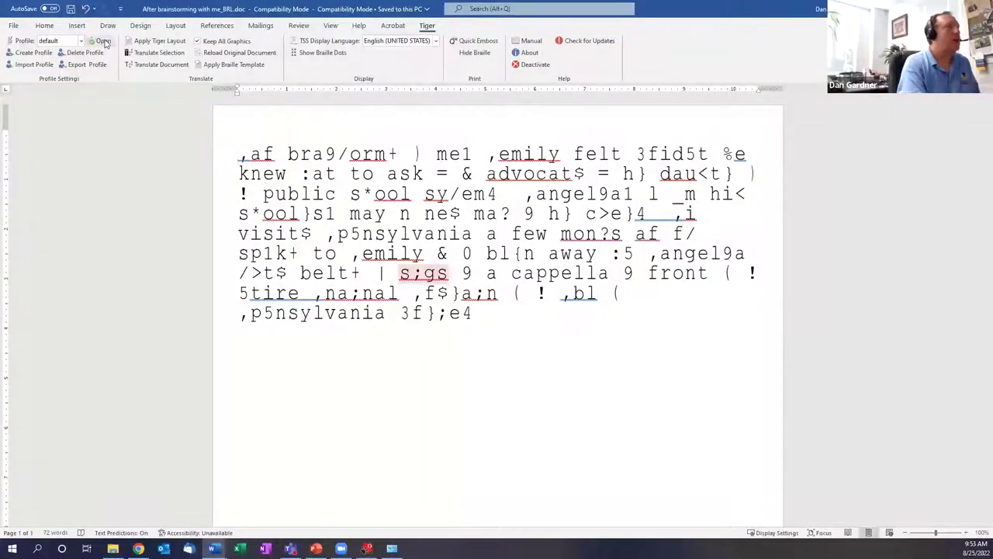
Save the contracted translation in the APH folder as After brainstorming with me_BRL2 in Word 97-2003 format.
left_click(14, 26)
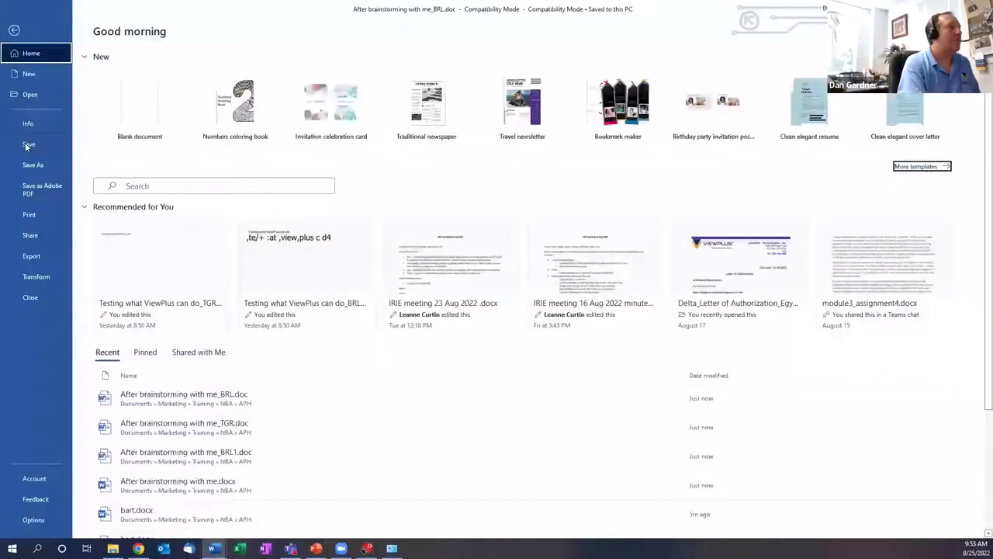
left_click(30, 167)
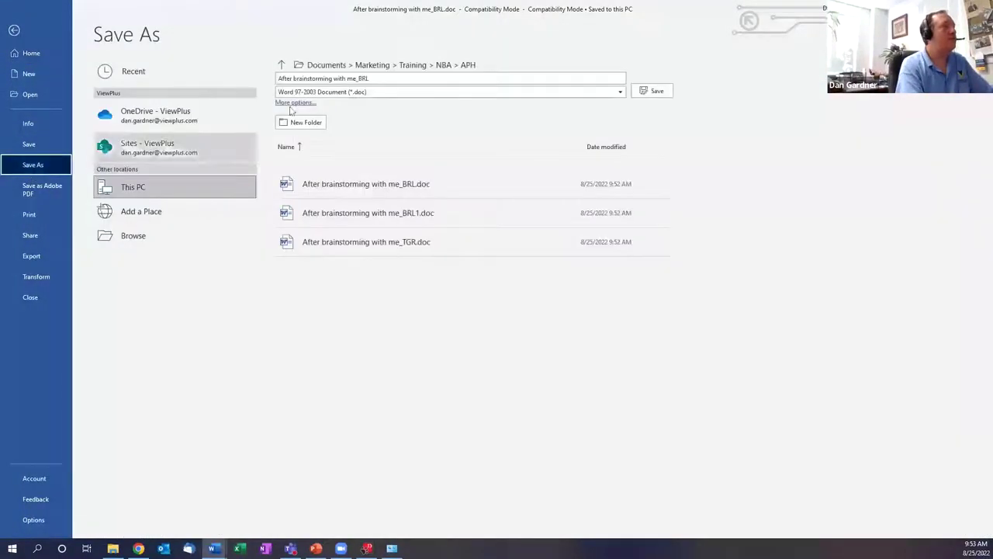
left_click(465, 78)
left_click(466, 78)
type("2")
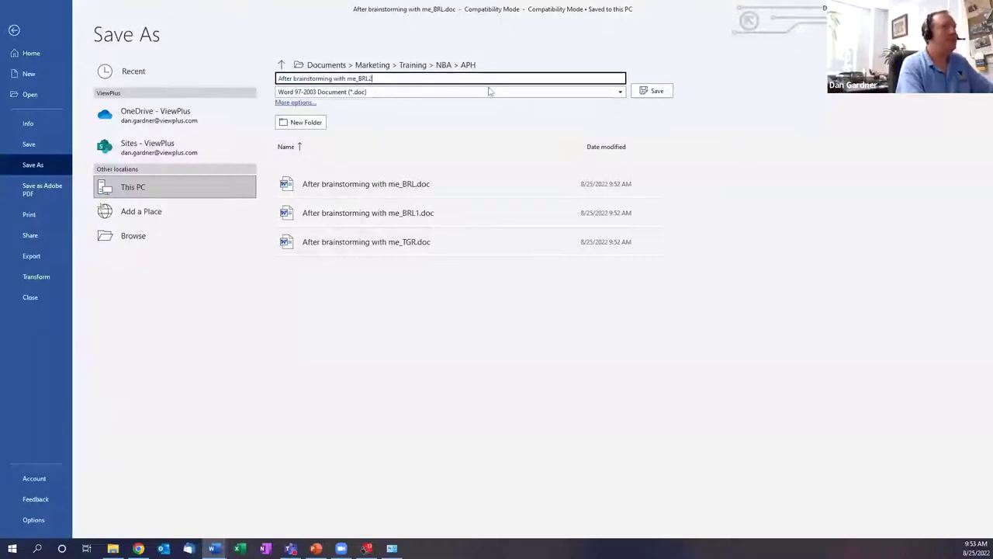
left_click(654, 91)
Reload the original document and start a new custom UEB contraction table in the default profile's braille settings.
left_click(241, 53)
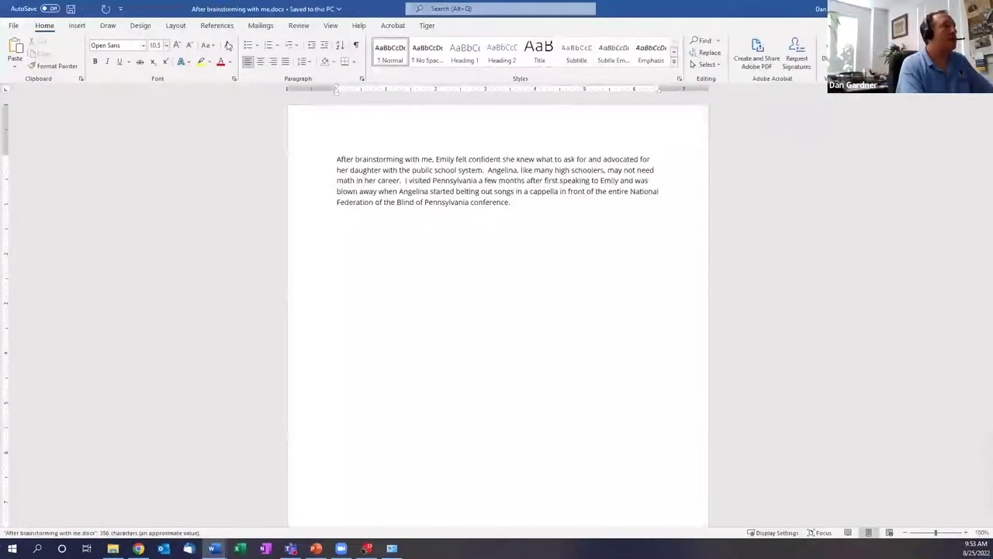
left_click(427, 26)
left_click(104, 41)
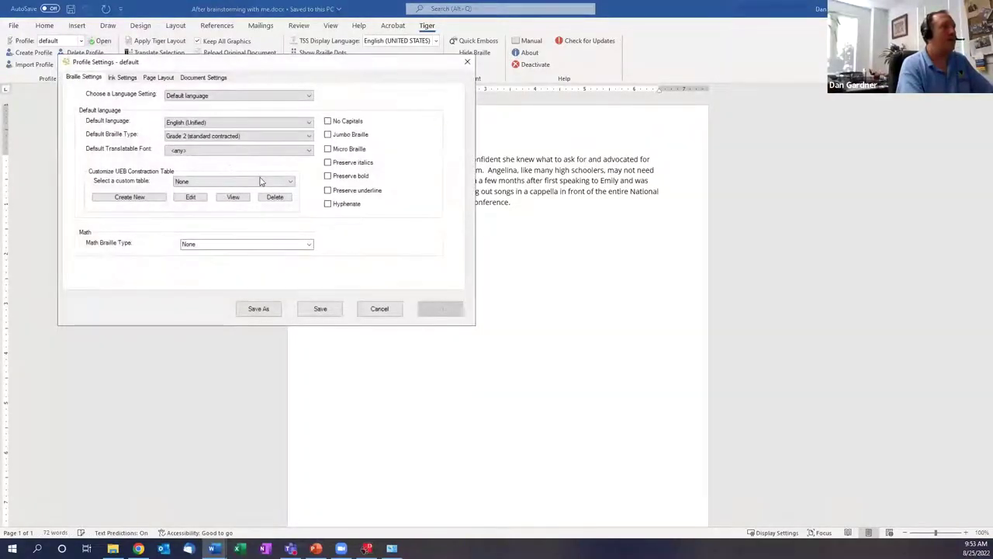
left_click(261, 181)
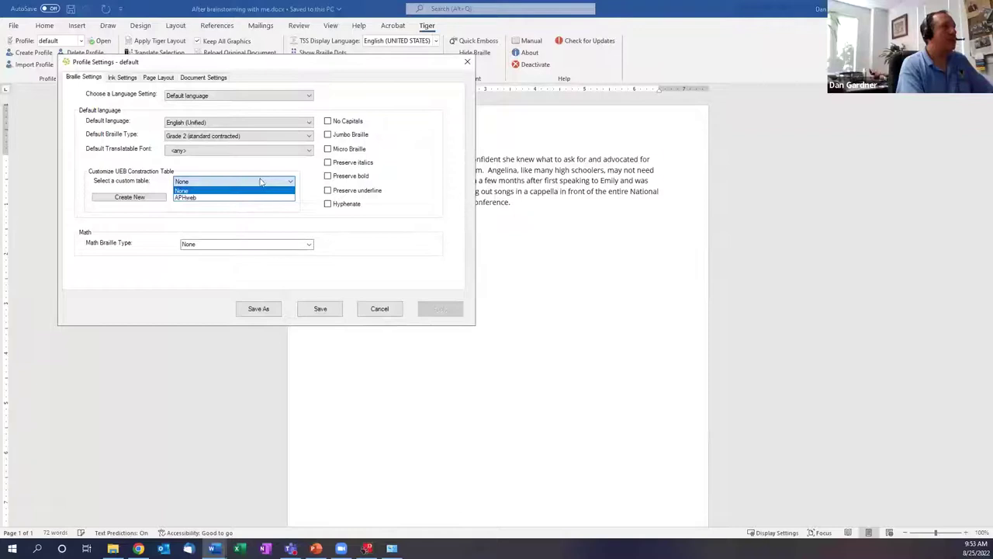
left_click(140, 200)
left_click(140, 200)
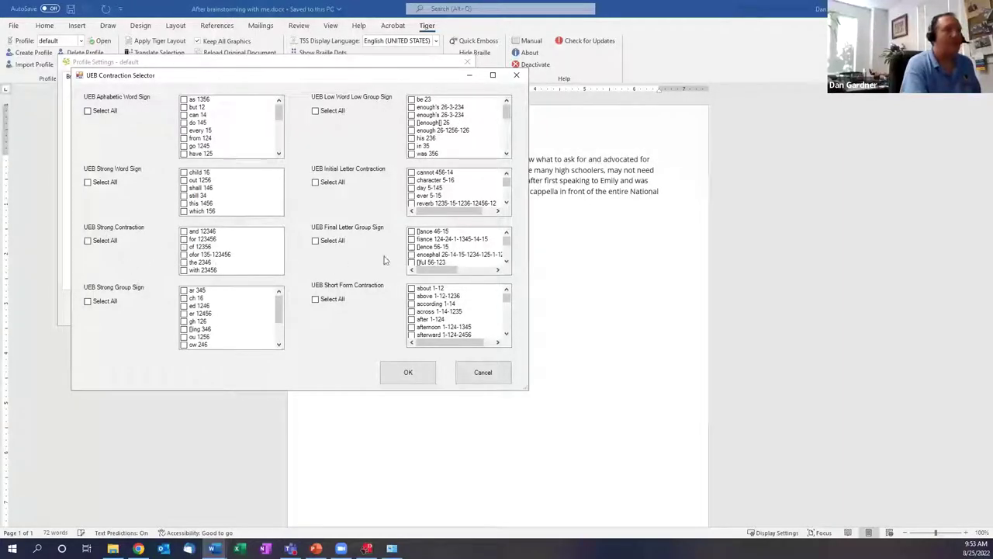
Include all UEB Strong Contraction entries, name the table with the presenter's first name, and save the profile.
left_click(88, 241)
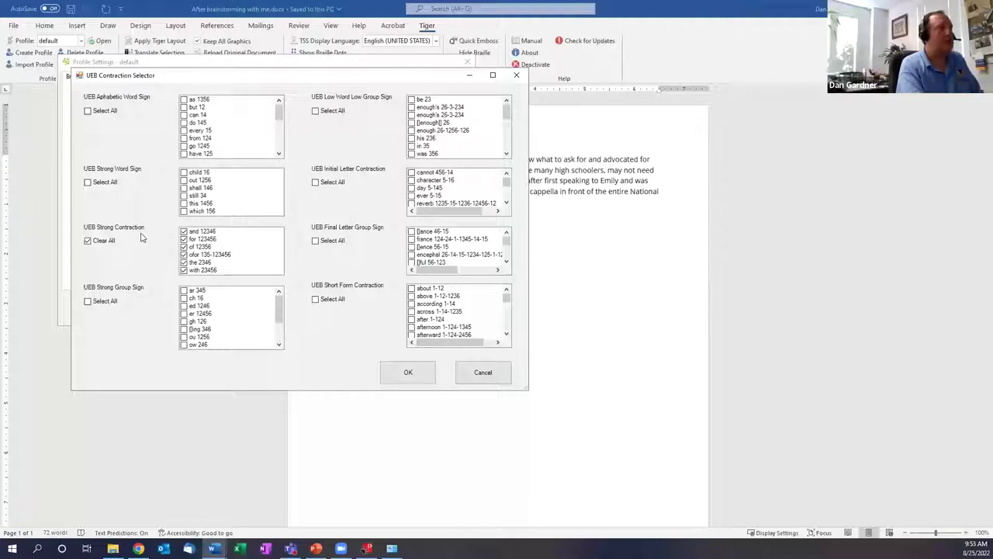
left_click(405, 373)
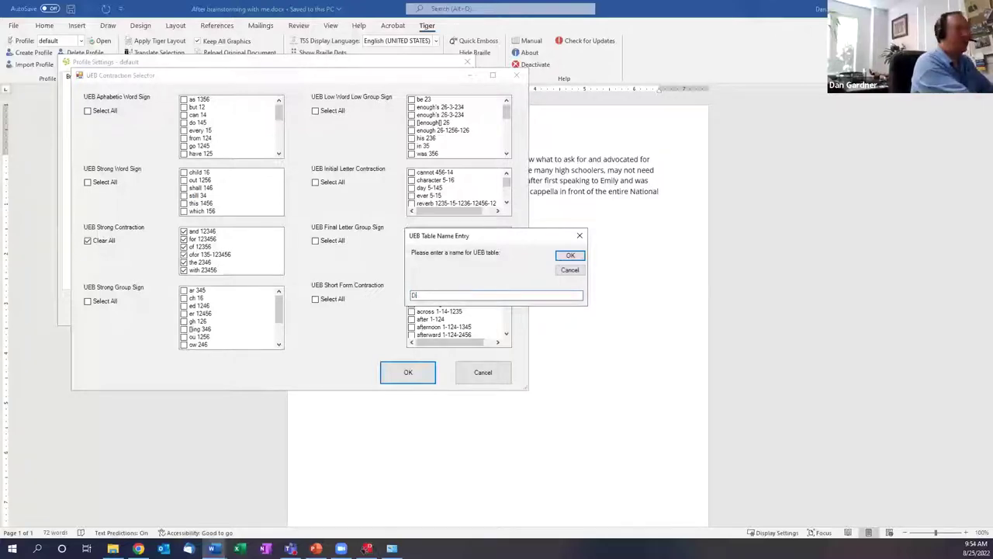
type("Dan")
left_click(568, 257)
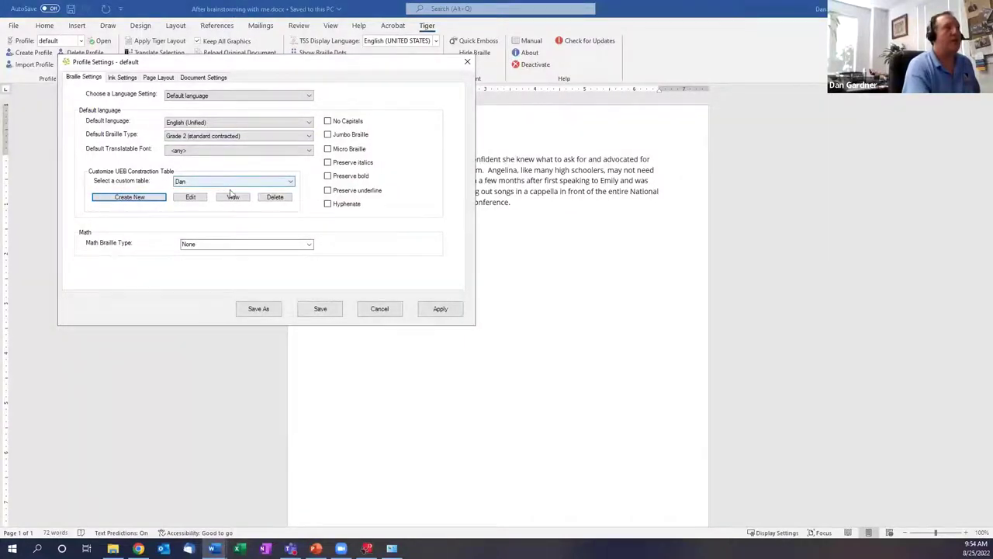
left_click(315, 310)
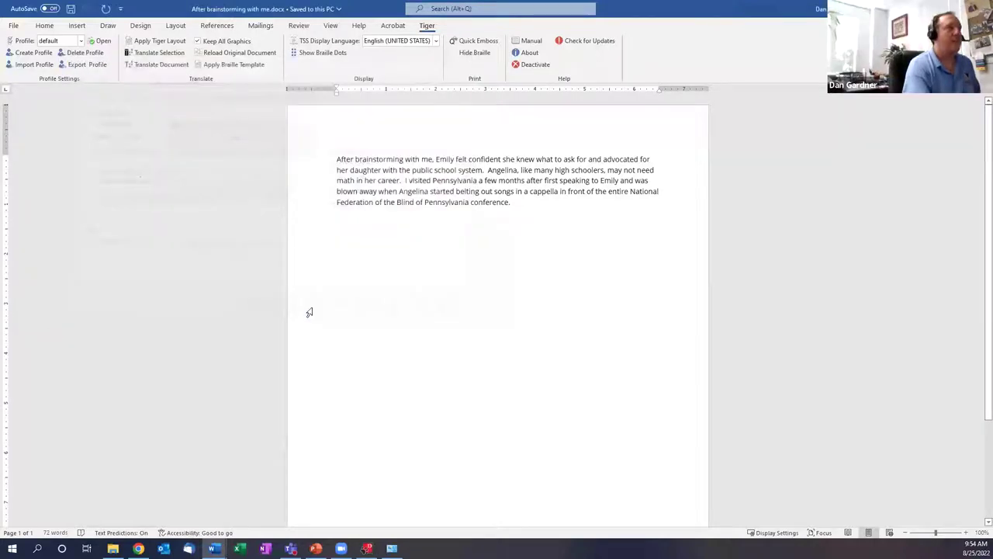
Translate the document with the custom contraction table and display the result as braille dots.
left_click(159, 65)
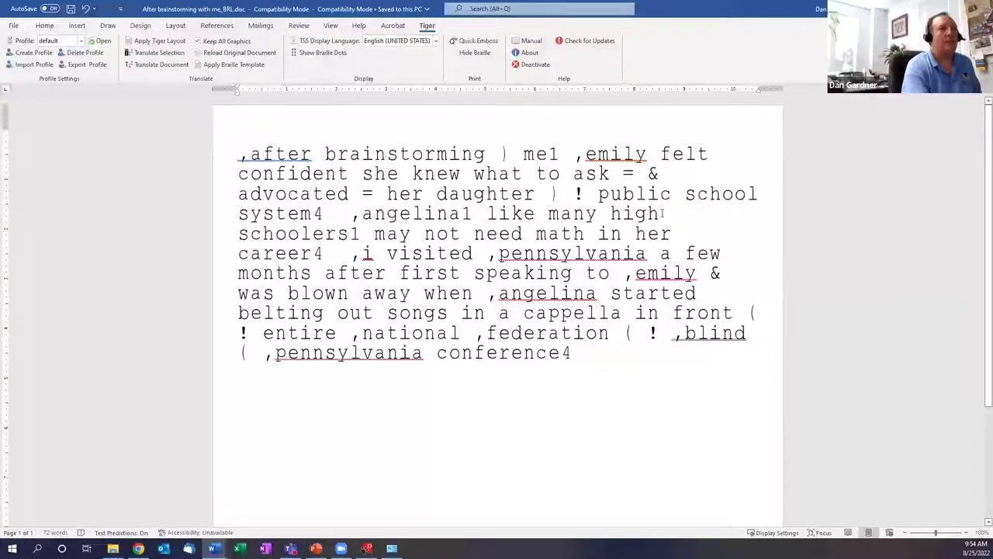
left_click(311, 54)
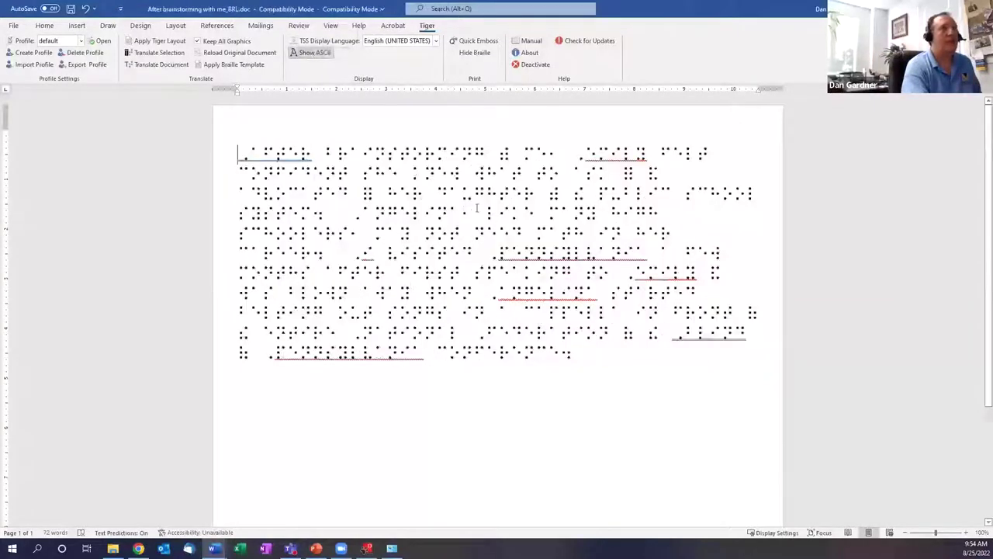
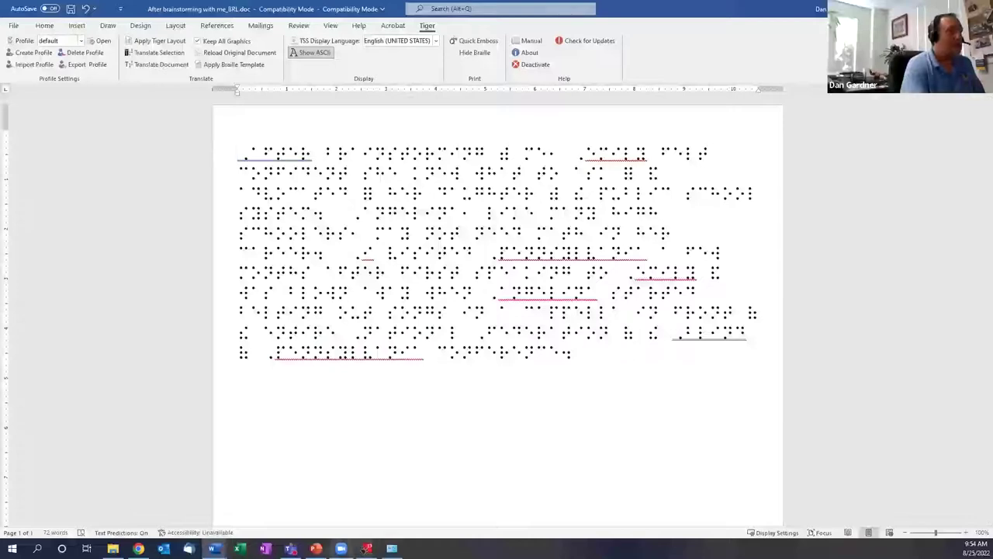
Switch to the PowerPoint presentation and show the TSS 8 – Word and Excel slide.
left_click(315, 549)
scroll(267, 334, "down", 1)
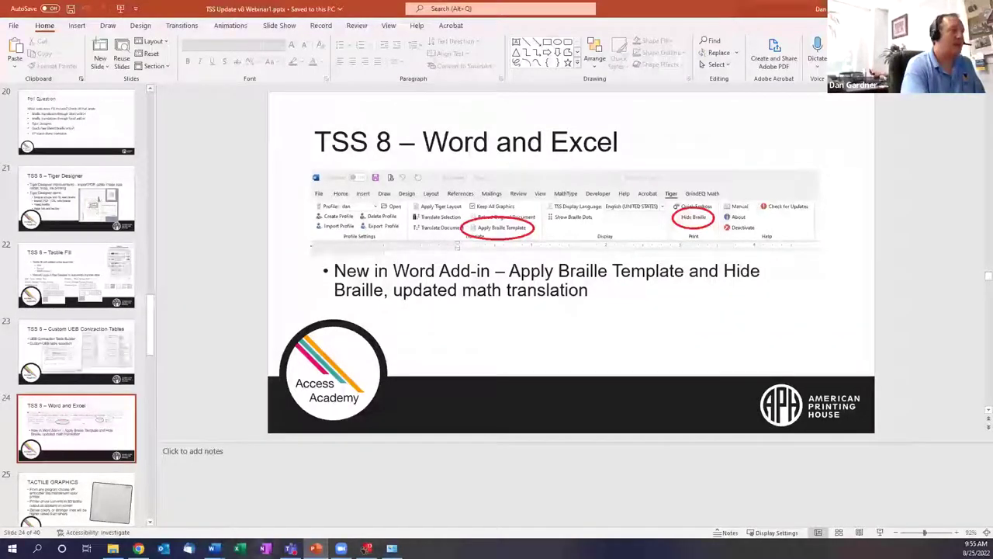
Return to the translated braille document in Word, hide its braille text, and show it again.
mouse_move(212, 549)
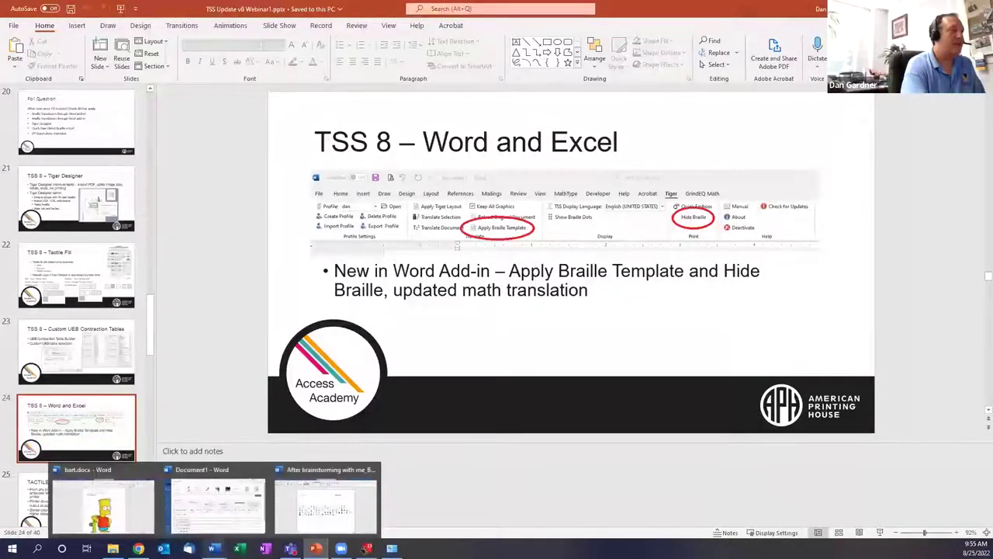
left_click(326, 503)
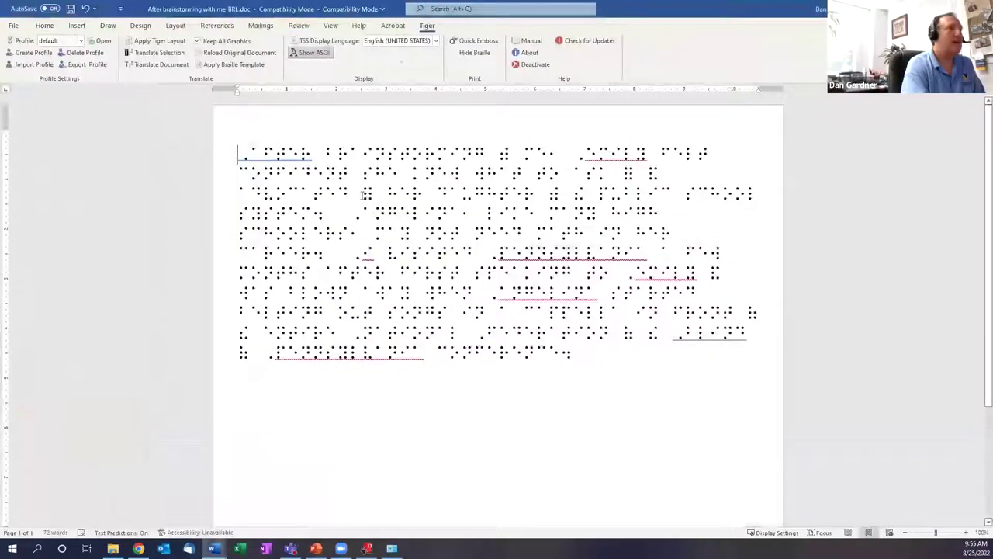
left_click(475, 53)
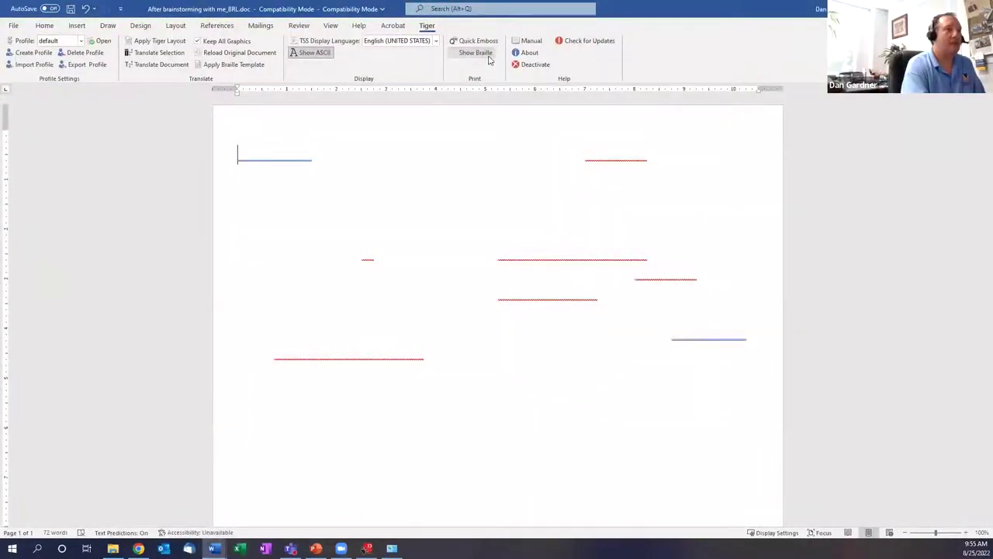
left_click(476, 53)
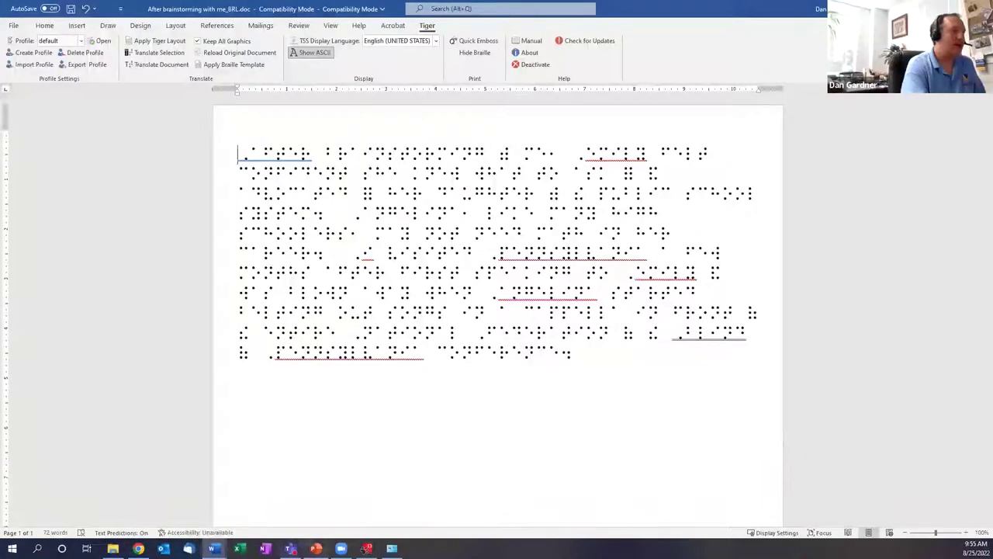
Switch to PowerPoint and present the slides from Tactile Graphics to the PixBlaster Poll Question, highlighting the viewplus.com/APH upgrade link.
left_click(315, 548)
key("Down")
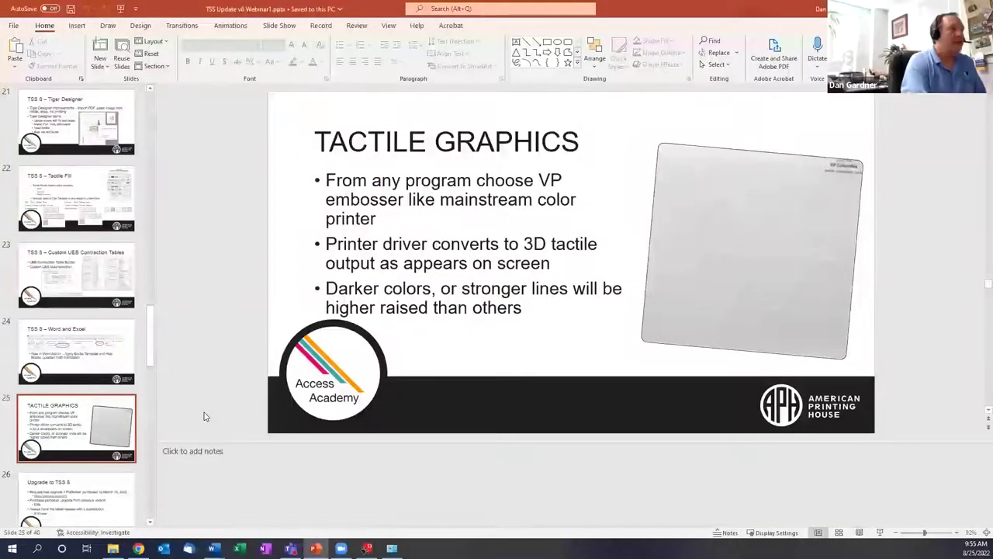
key("Down")
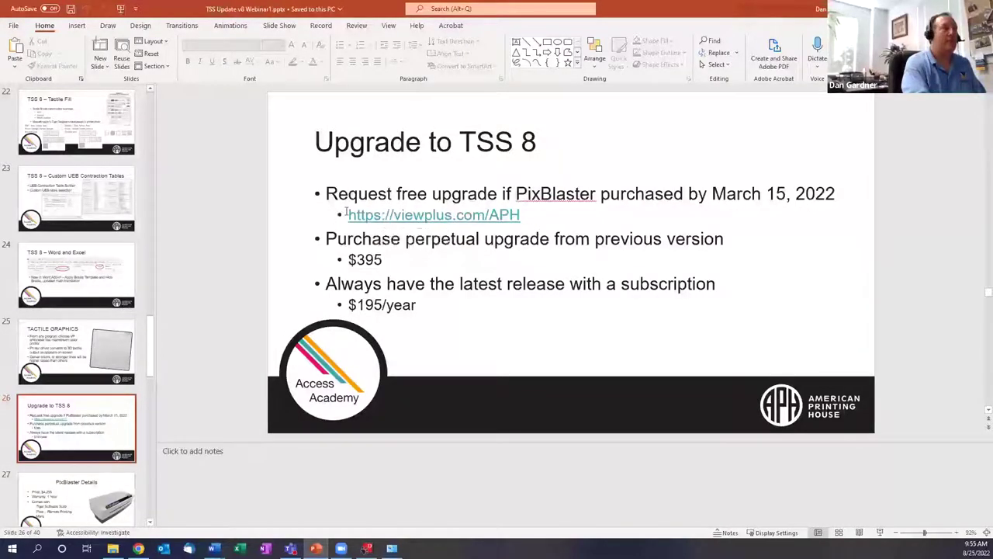
left_click_drag(347, 215, 516, 223)
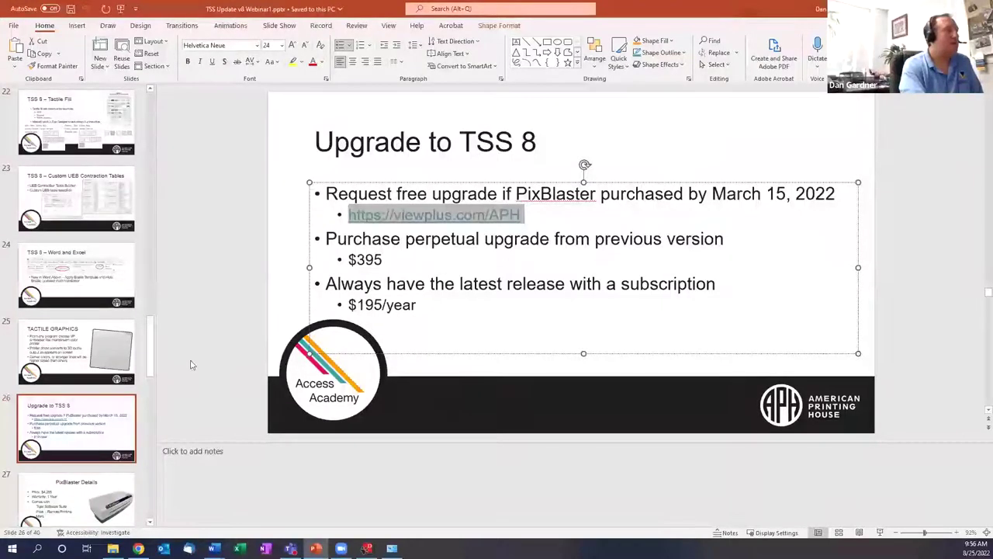
scroll(191, 365, "down", 1)
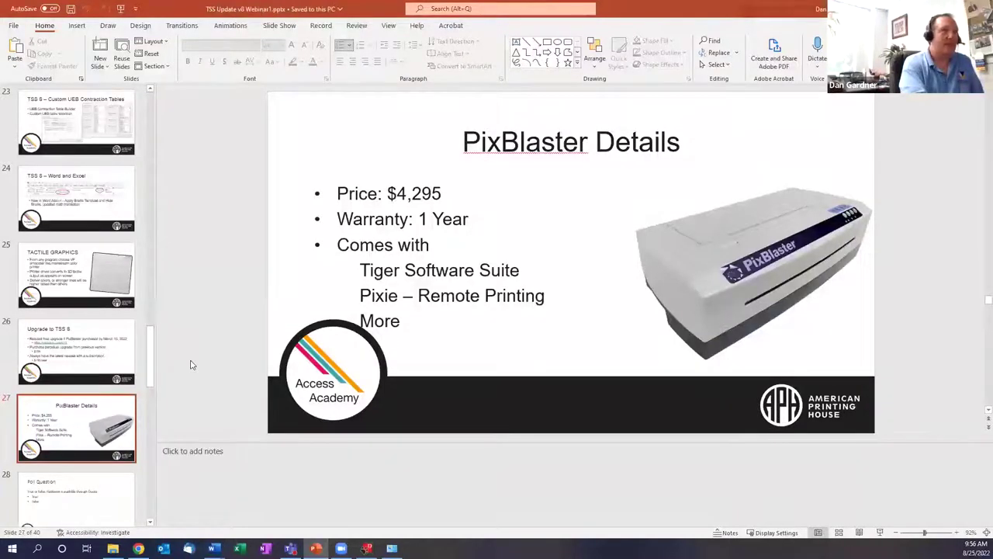
key("Down")
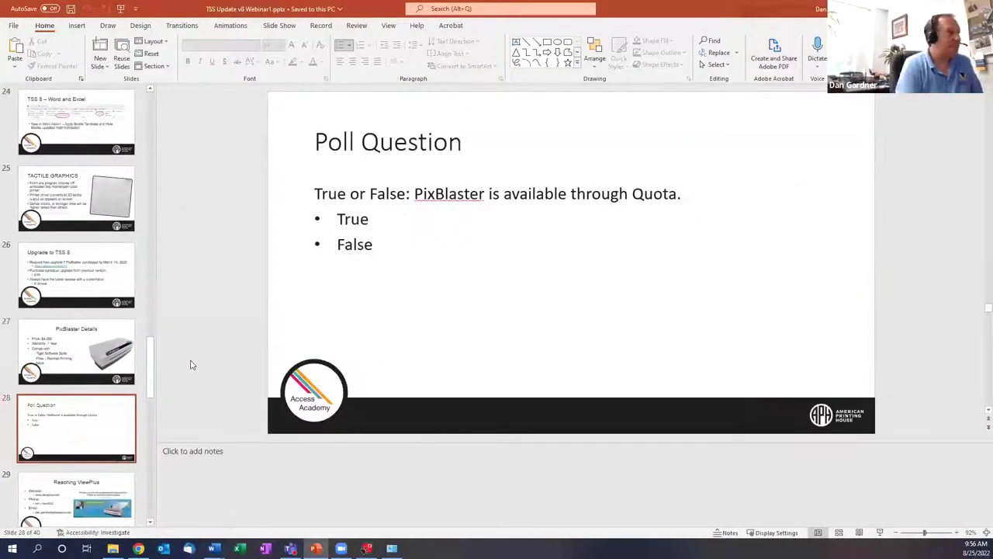